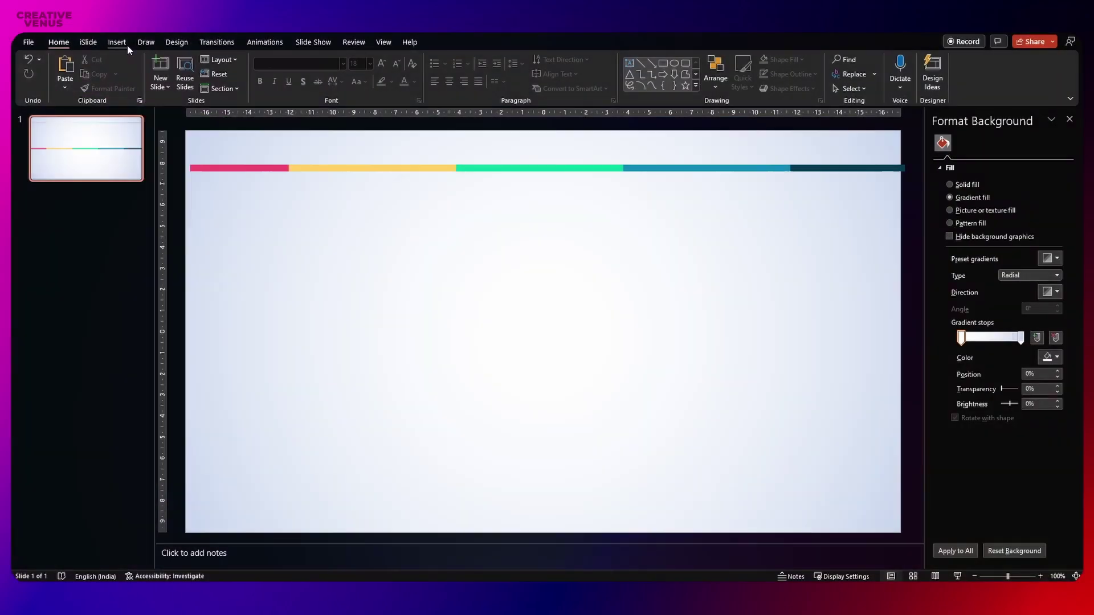
Step: Draw a 1.75 × 2.62 cm blue rectangle near the upper left, with square corners and no outline
{"action": "left_click", "coordinate": [119, 43]}
{"action": "left_click", "coordinate": [228, 90]}
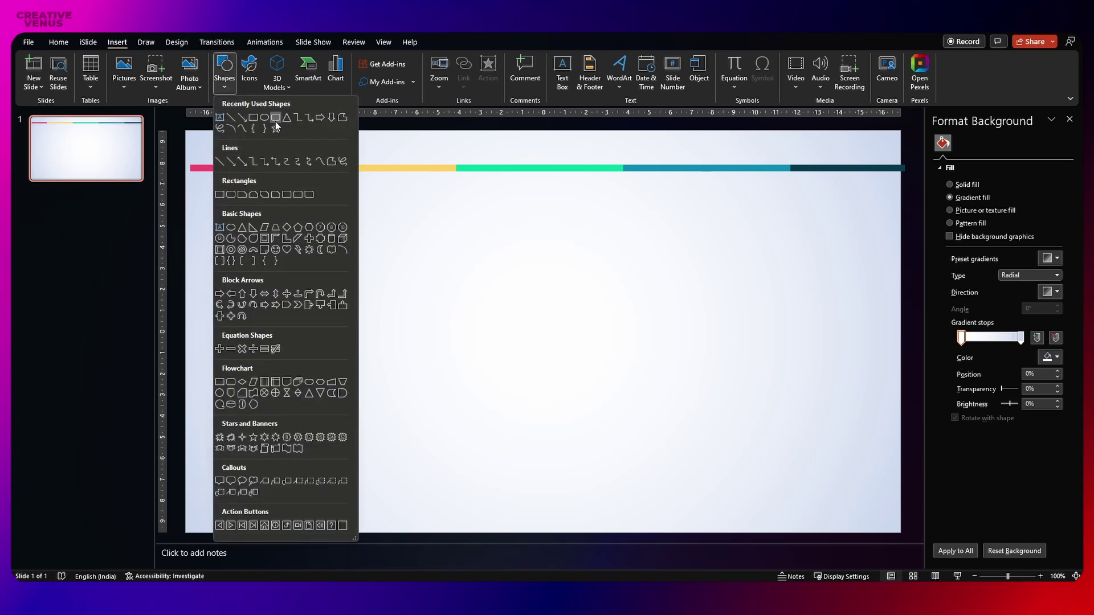
{"action": "left_click", "coordinate": [272, 121]}
{"action": "left_click_drag", "start_coordinate": [260, 243], "coordinate": [316, 280]}
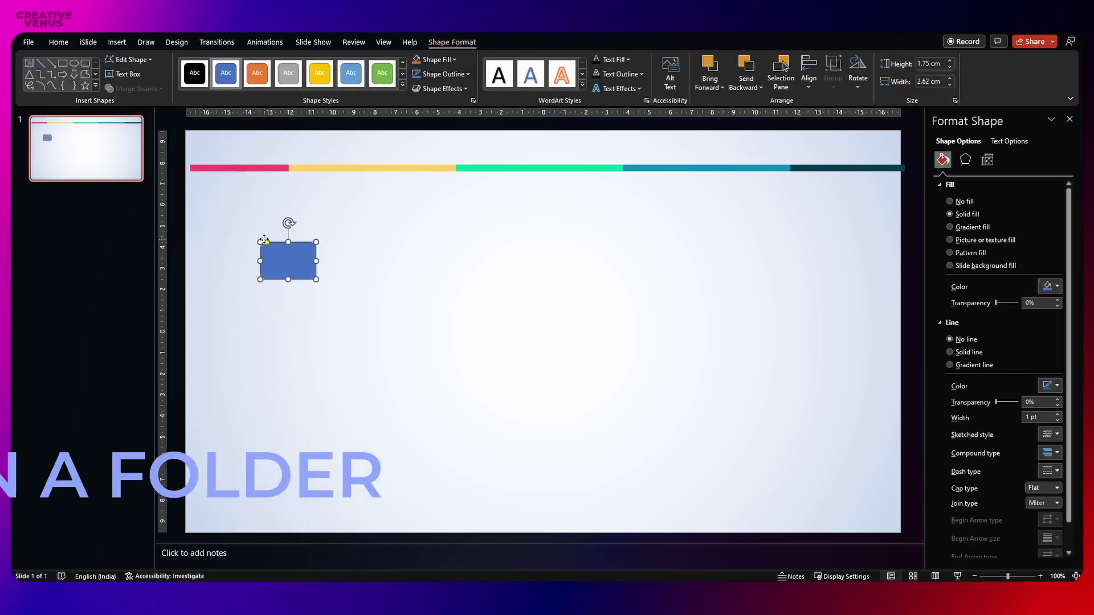
{"action": "left_click_drag", "start_coordinate": [269, 246], "coordinate": [261, 242]}
{"action": "left_click", "coordinate": [961, 340]}
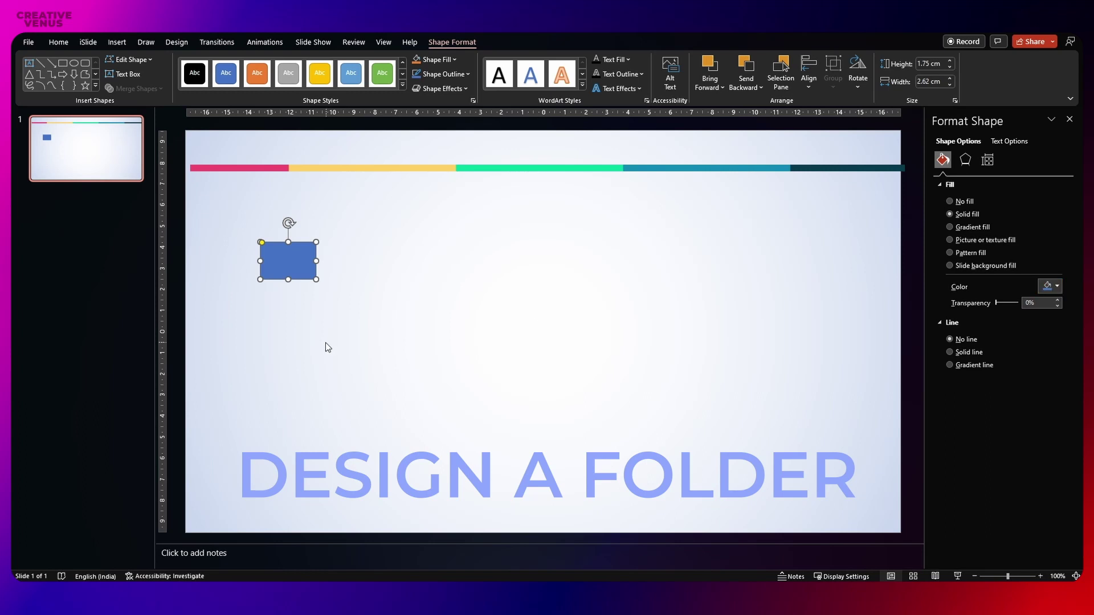
Step: Duplicate the blue rectangle, recolour the copy peach, and move it over the original
{"action": "scroll", "coordinate": [303, 260], "scroll_direction": "up", "scroll_amount": 10}
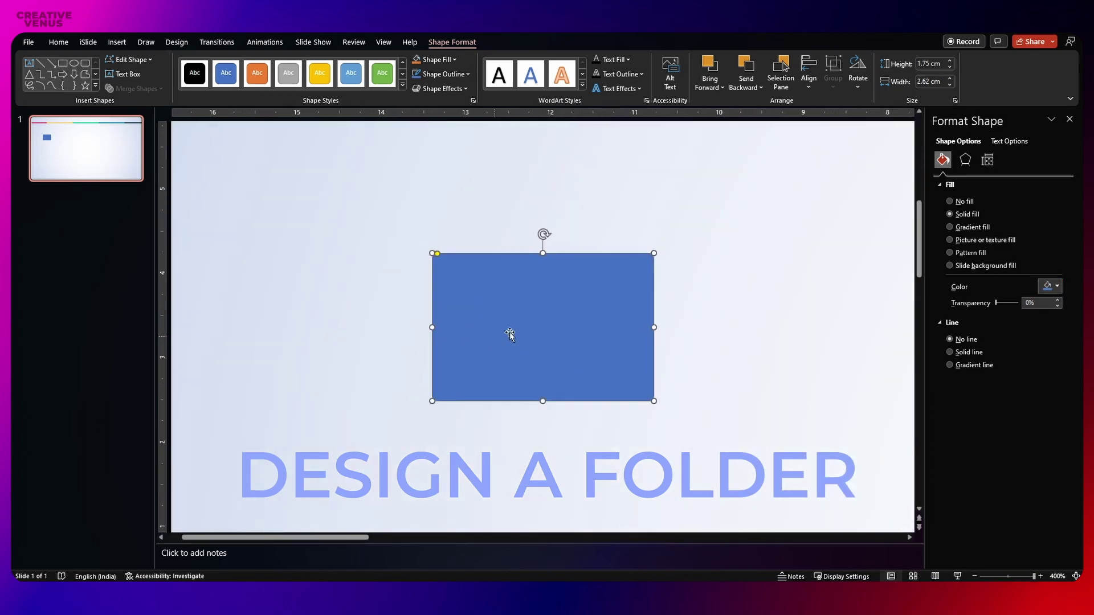
{"action": "key", "text": "ctrl+d"}
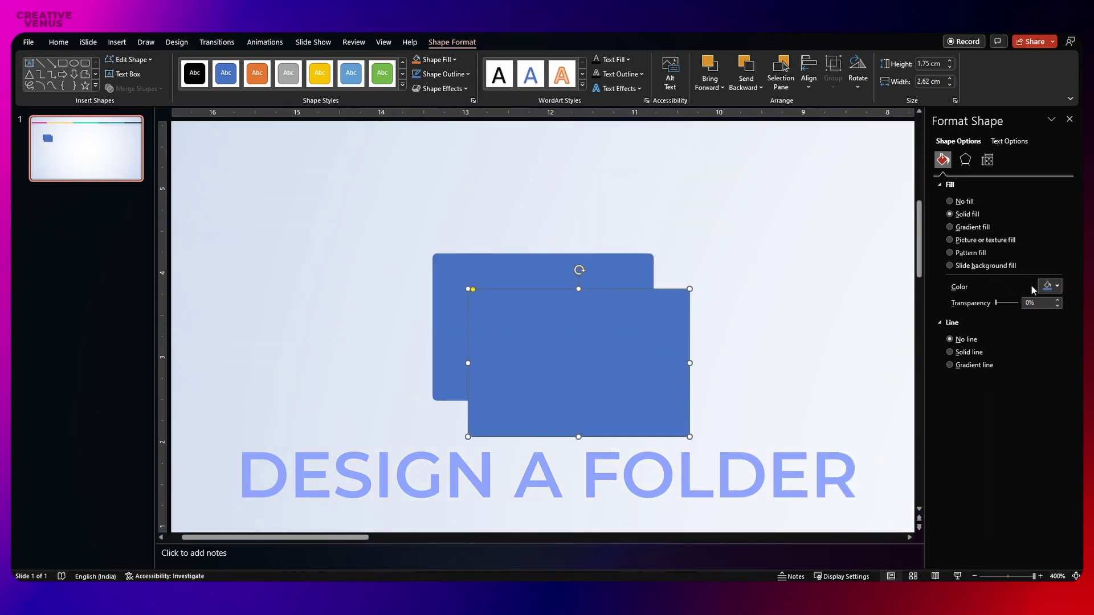
{"action": "left_click", "coordinate": [1049, 286]}
{"action": "left_click", "coordinate": [1038, 347]}
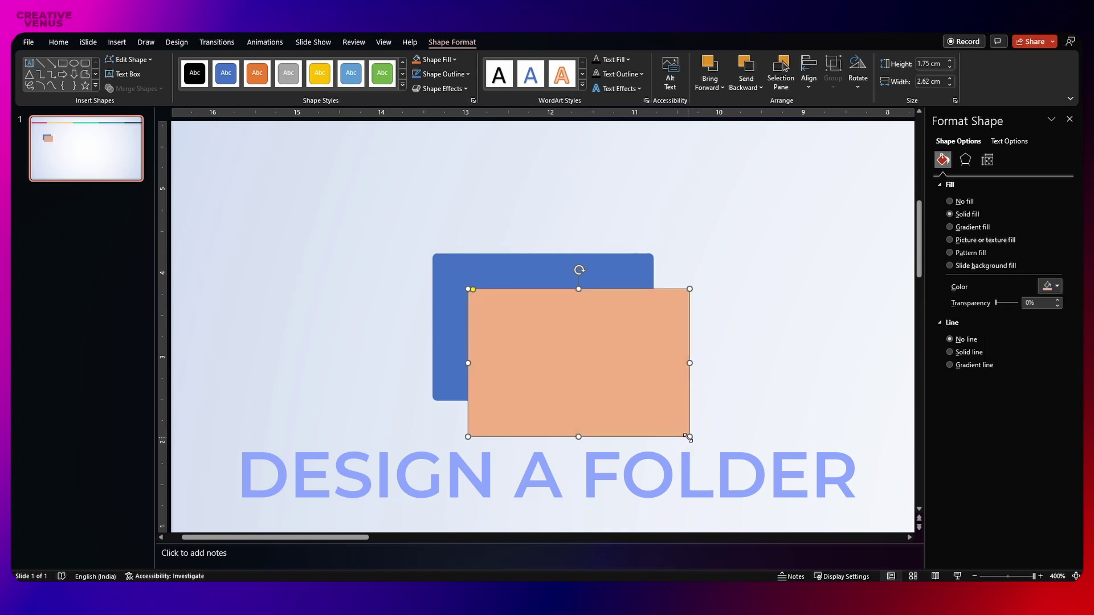
{"action": "left_click_drag", "start_coordinate": [692, 364], "coordinate": [597, 320]}
Step: Send the peach copy behind the blue rectangle and narrow it to 2.38 cm, centred on the folder
{"action": "right_click", "coordinate": [596, 320]}
{"action": "left_click", "coordinate": [650, 388]}
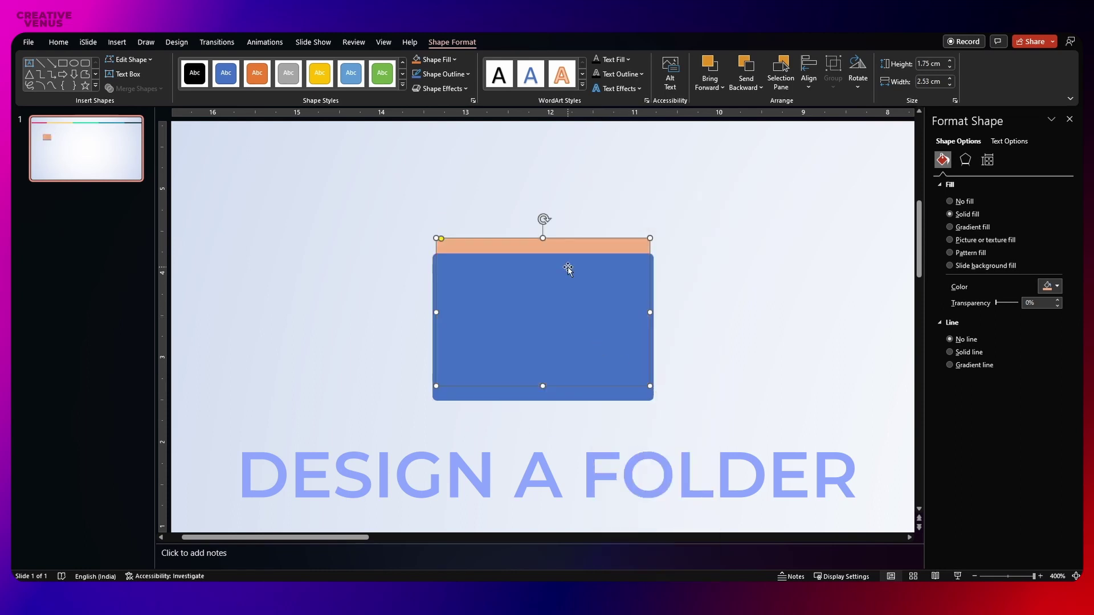
{"action": "left_click_drag", "start_coordinate": [647, 312], "coordinate": [638, 312]}
{"action": "mouse_move", "coordinate": [605, 247]}
{"action": "left_mouse_down"}
{"action": "mouse_move", "coordinate": [599, 266]}
{"action": "mouse_move", "coordinate": [586, 251]}
{"action": "left_mouse_up"}
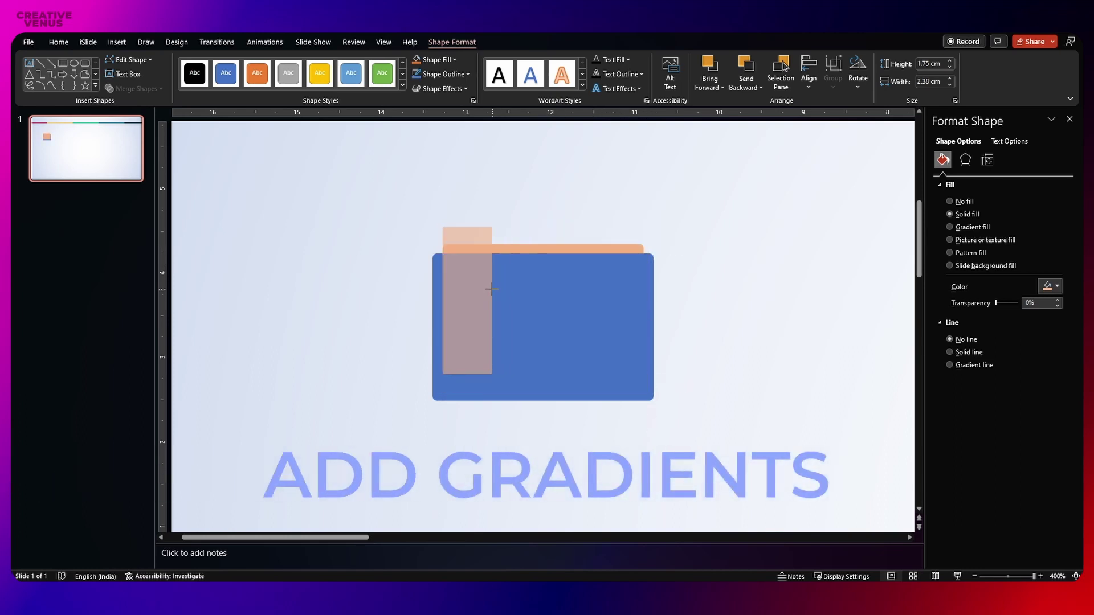
Step: Shrink the peach copy into a small rounded tab and send it behind the blue rectangle
{"action": "left_click_drag", "start_coordinate": [491, 289], "coordinate": [482, 289]}
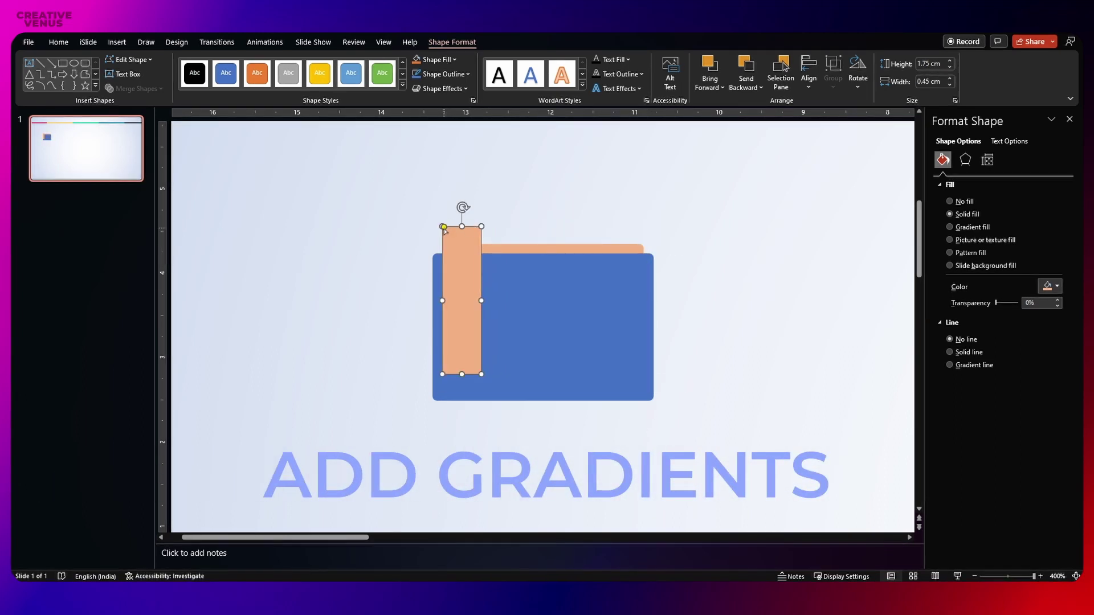
{"action": "left_click_drag", "start_coordinate": [444, 227], "coordinate": [449, 227]}
{"action": "left_click_drag", "start_coordinate": [461, 374], "coordinate": [462, 292]}
{"action": "right_click", "coordinate": [466, 250]}
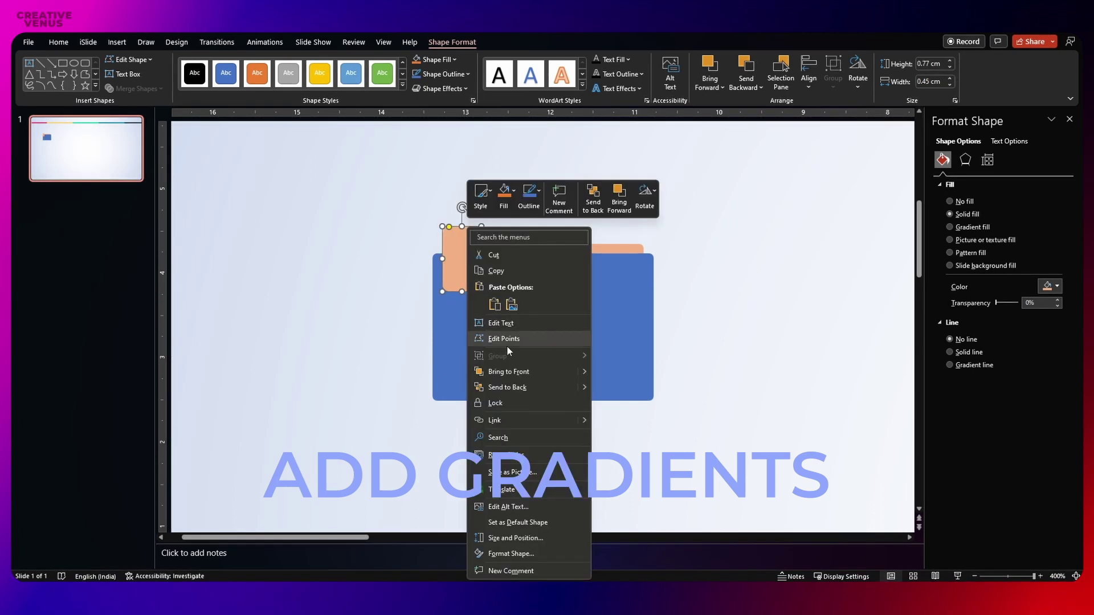
{"action": "left_click", "coordinate": [530, 380]}
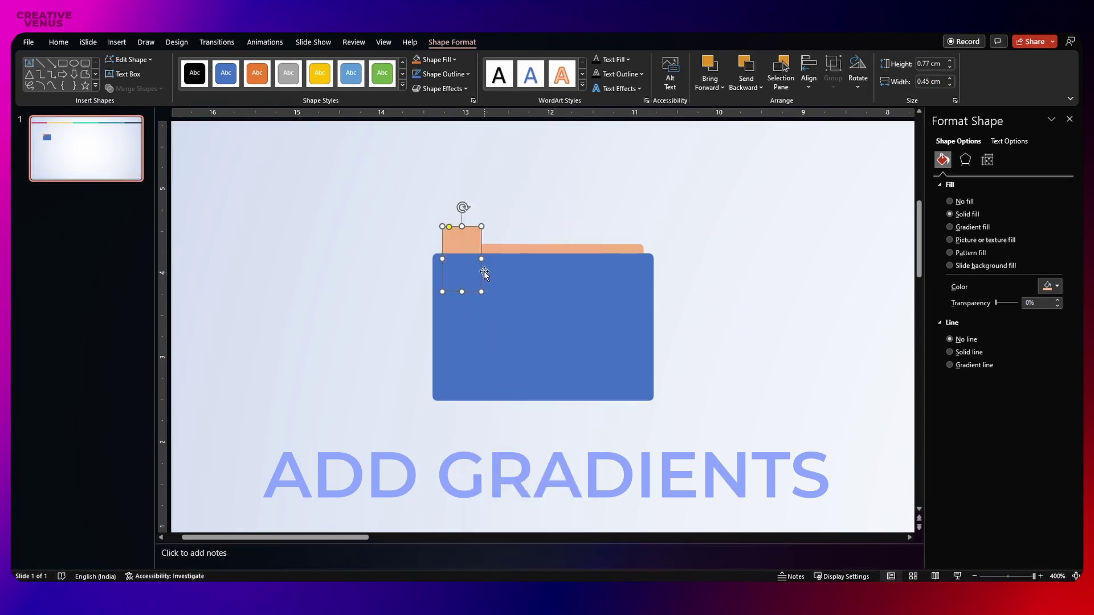
Step: Raise the tab above the folder back's left end and select it together with the back
{"action": "left_click_drag", "start_coordinate": [485, 256], "coordinate": [488, 264]}
{"action": "left_click", "coordinate": [545, 224]}
{"action": "left_click", "coordinate": [472, 241]}
{"action": "double_click", "coordinate": [472, 242]}
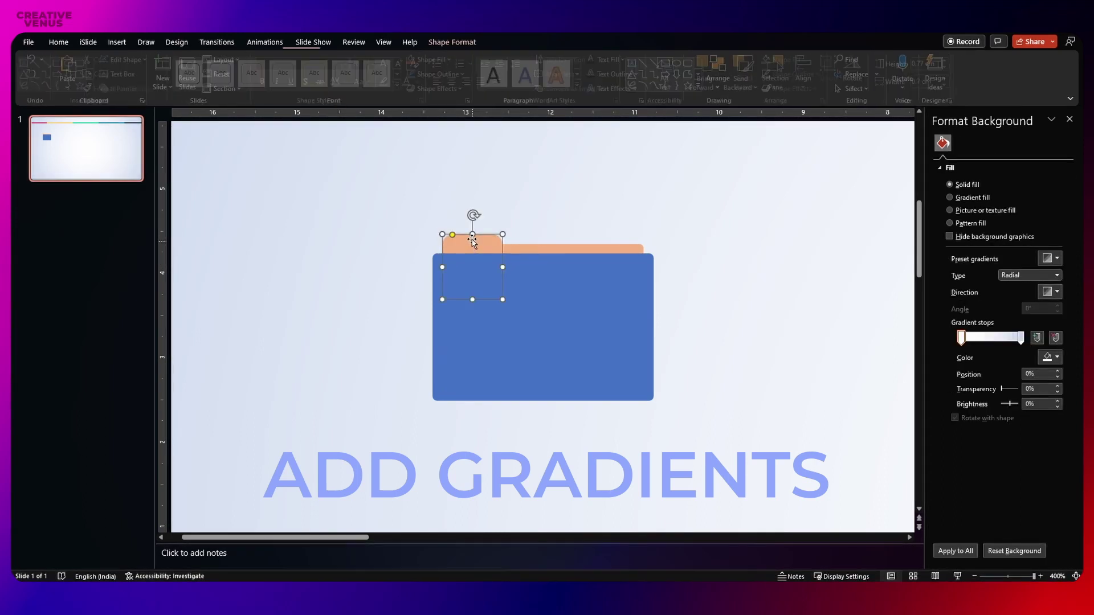
{"action": "left_click_drag", "start_coordinate": [477, 242], "coordinate": [476, 235]}
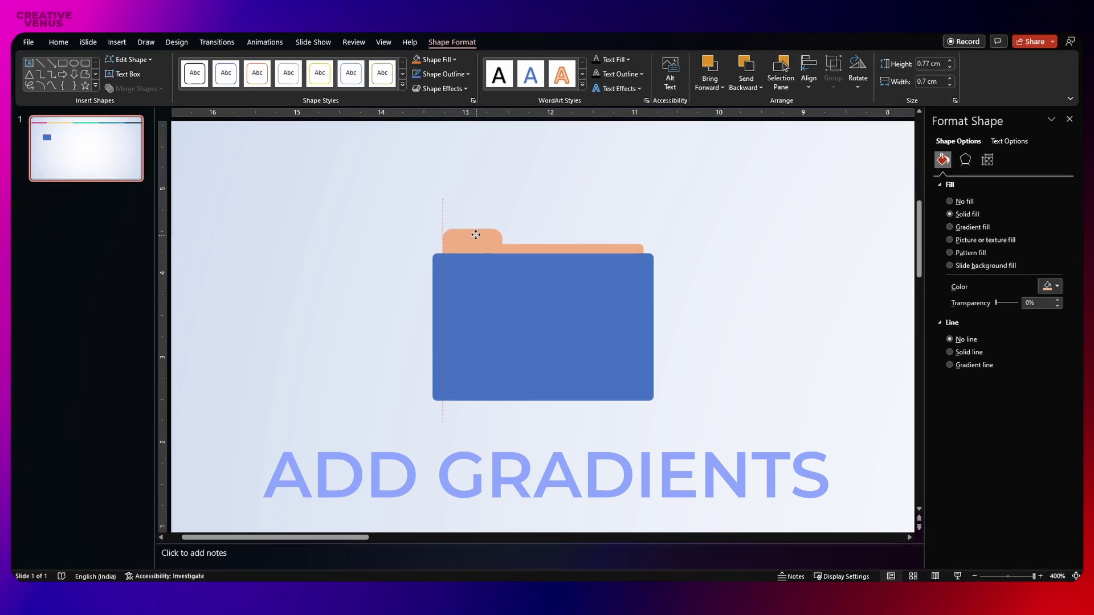
{"action": "left_click", "coordinate": [517, 247], "text": "shift"}
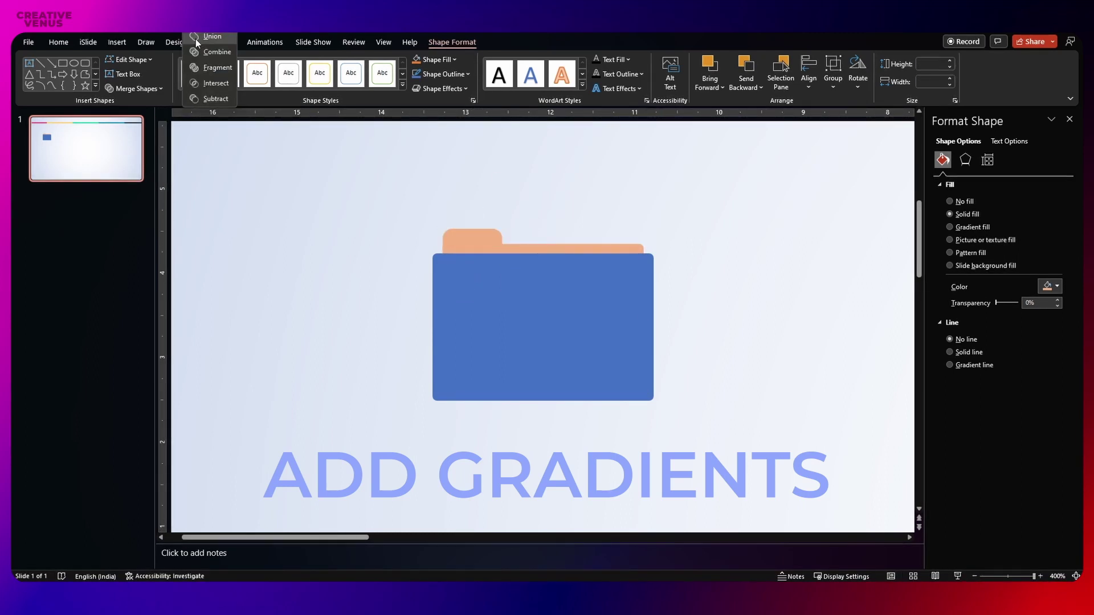
{"action": "left_click", "coordinate": [325, 293]}
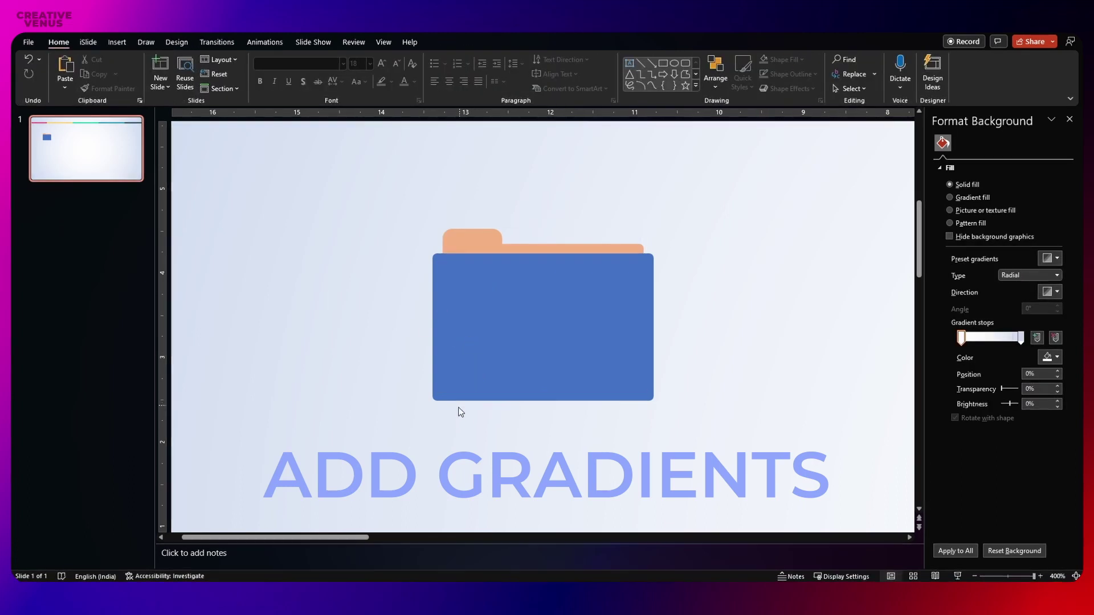
Step: Give the folder front a linear top-to-bottom gradient fill with stops added at 72% and 23%
{"action": "left_click", "coordinate": [521, 328]}
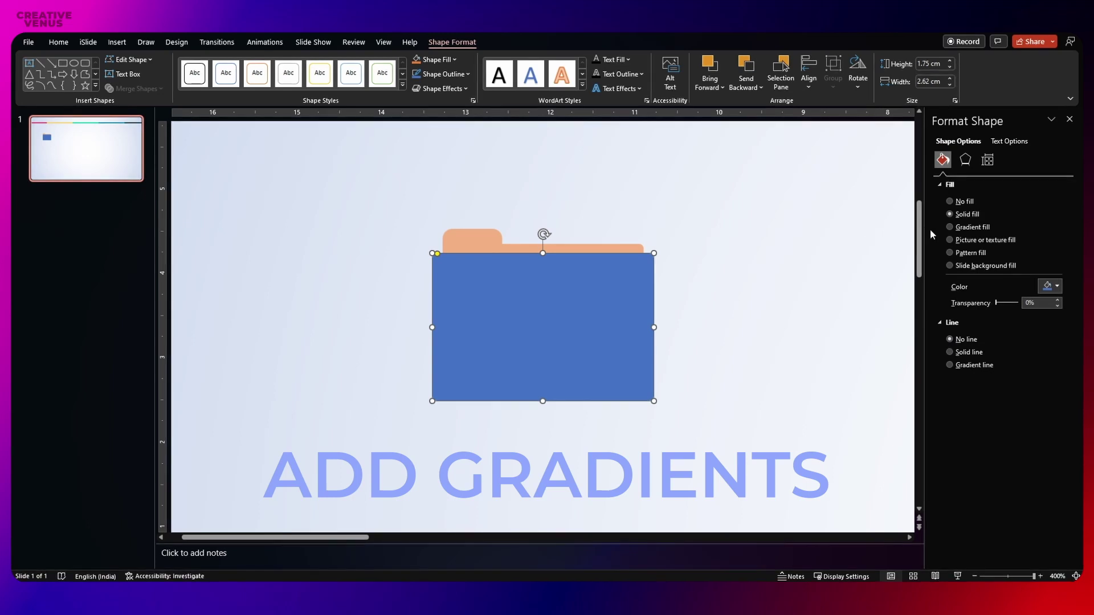
{"action": "left_click", "coordinate": [949, 227]}
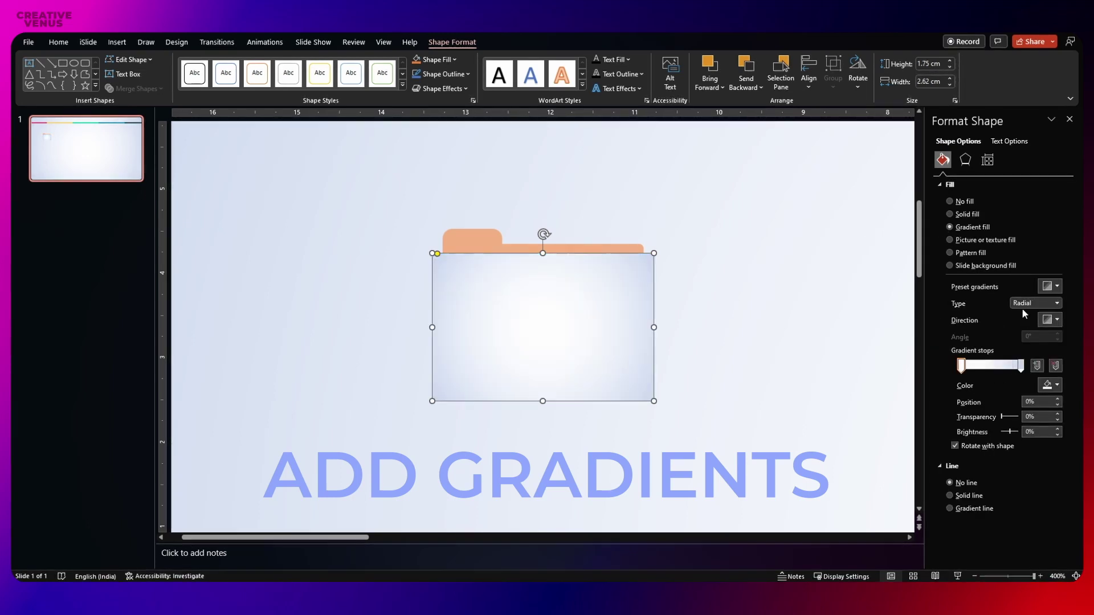
{"action": "left_click", "coordinate": [1045, 305]}
{"action": "left_click", "coordinate": [1038, 316]}
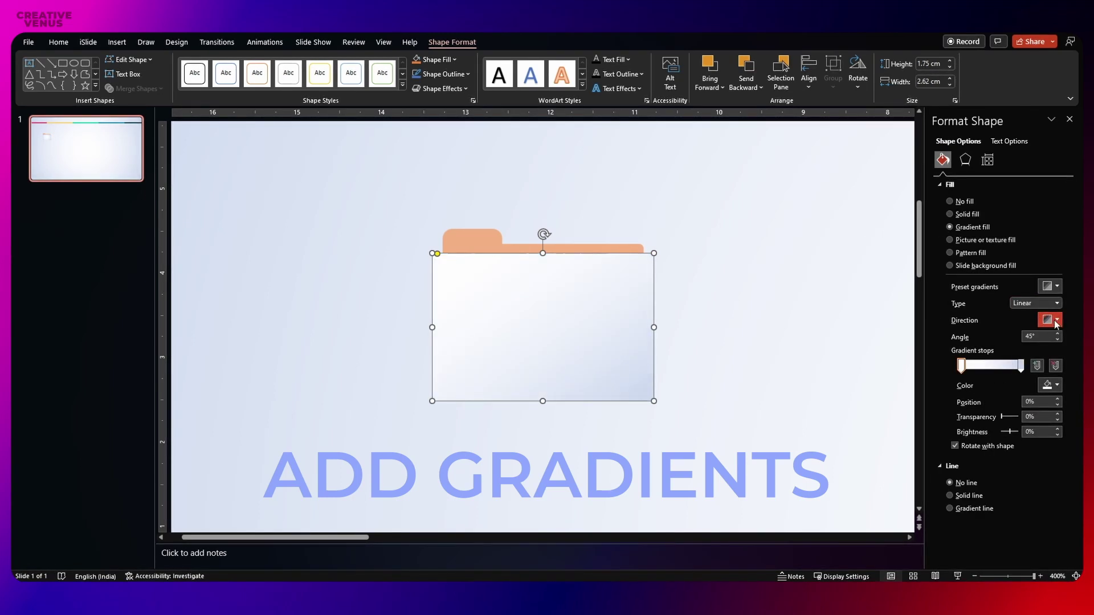
{"action": "left_click", "coordinate": [1053, 319]}
{"action": "left_click", "coordinate": [994, 346]}
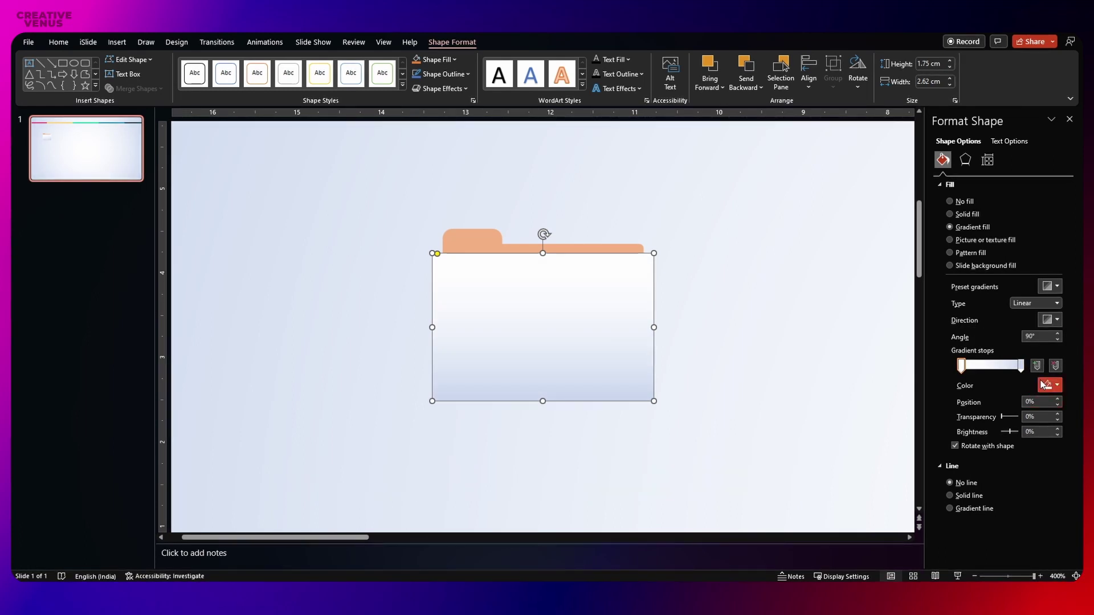
{"action": "left_click", "coordinate": [1005, 367]}
{"action": "left_click", "coordinate": [977, 366]}
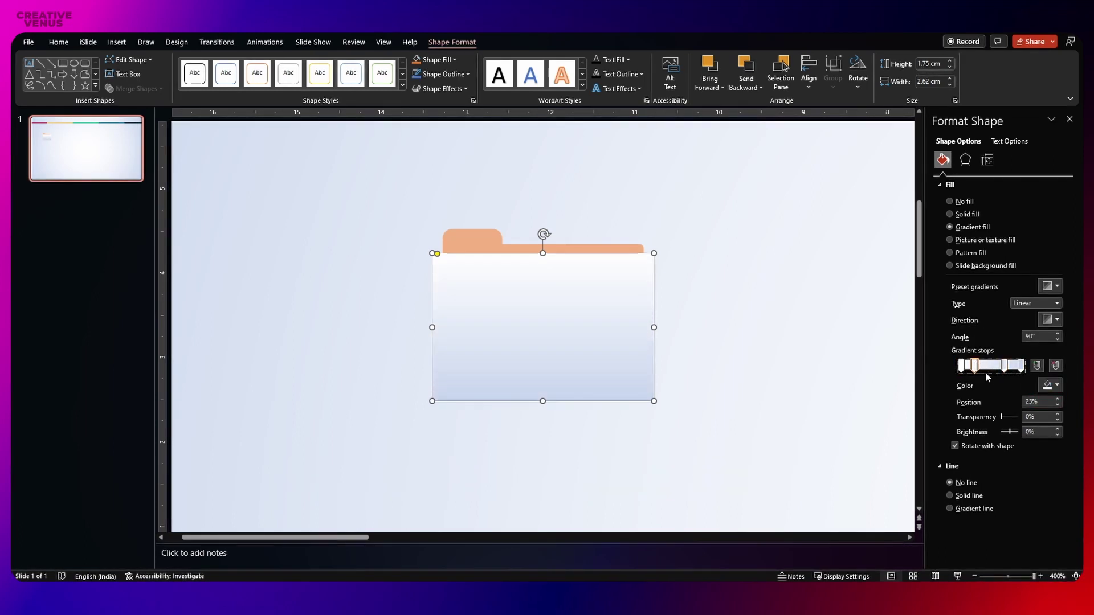
Step: Remove the 100% gradient stop, move a stop to the end, and sample the top bar's pink
{"action": "left_click", "coordinate": [961, 367]}
{"action": "scroll", "coordinate": [666, 308], "scroll_direction": "down", "scroll_amount": 5}
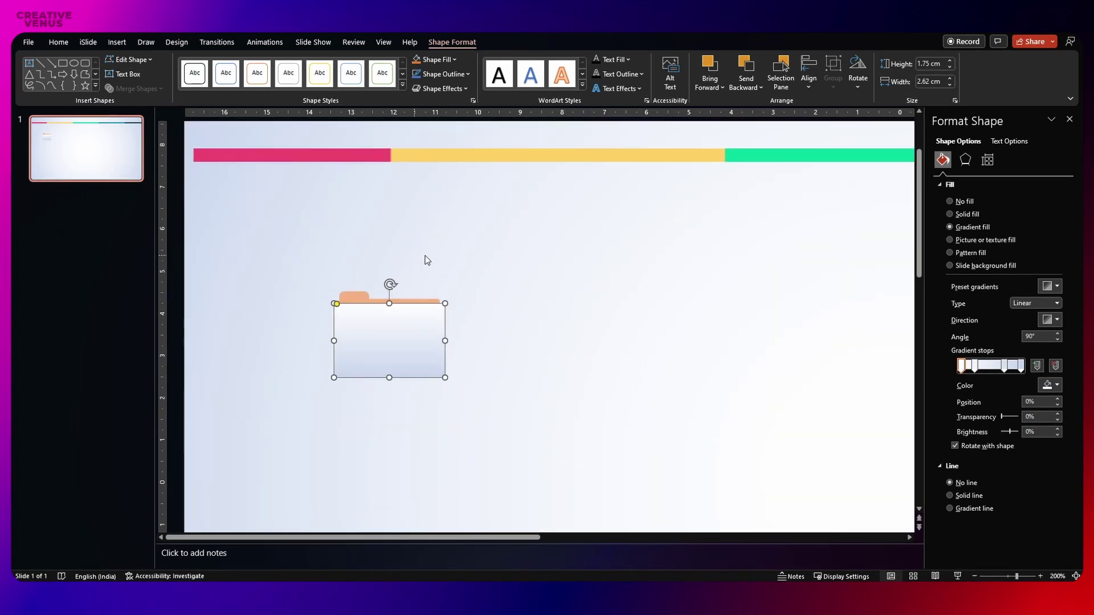
{"action": "left_click", "coordinate": [1058, 385]}
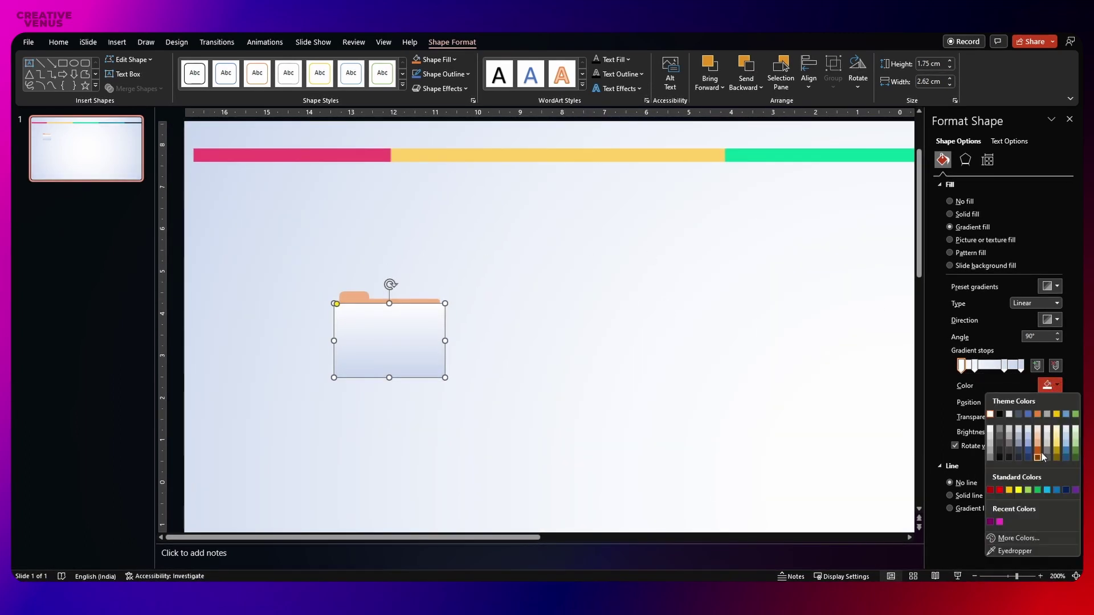
{"action": "left_click", "coordinate": [1021, 366]}
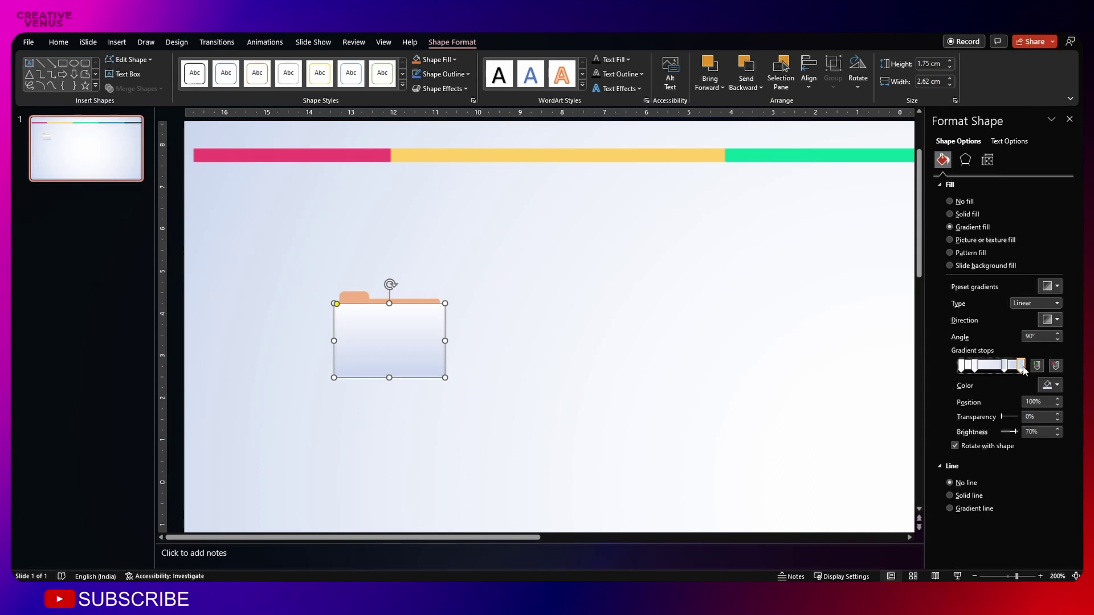
{"action": "left_click", "coordinate": [1055, 365]}
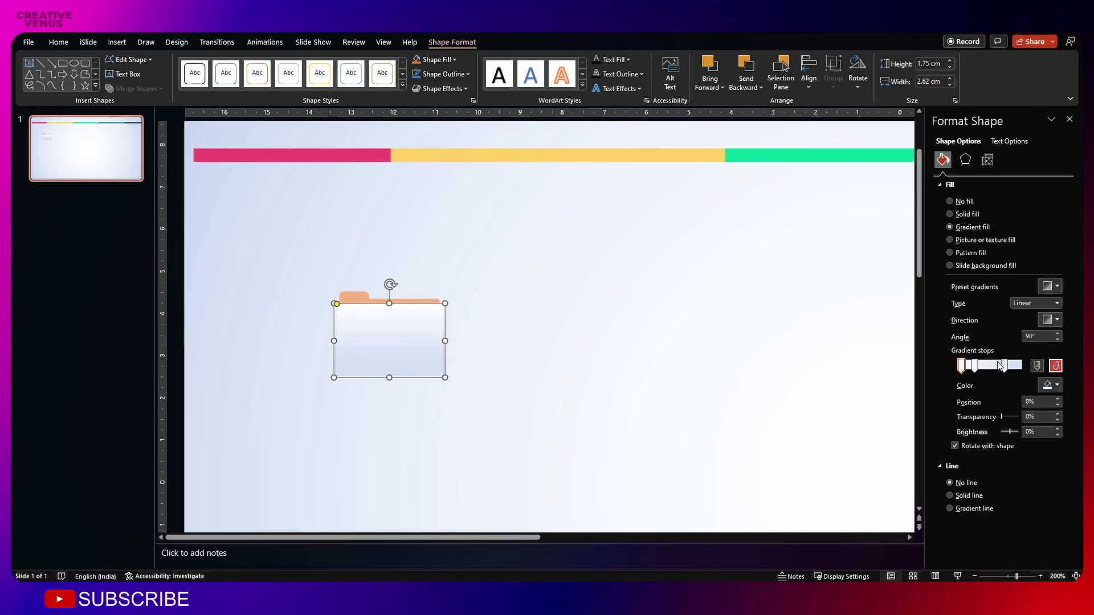
{"action": "left_click_drag", "start_coordinate": [1004, 366], "coordinate": [1021, 366]}
{"action": "left_click", "coordinate": [1052, 385]}
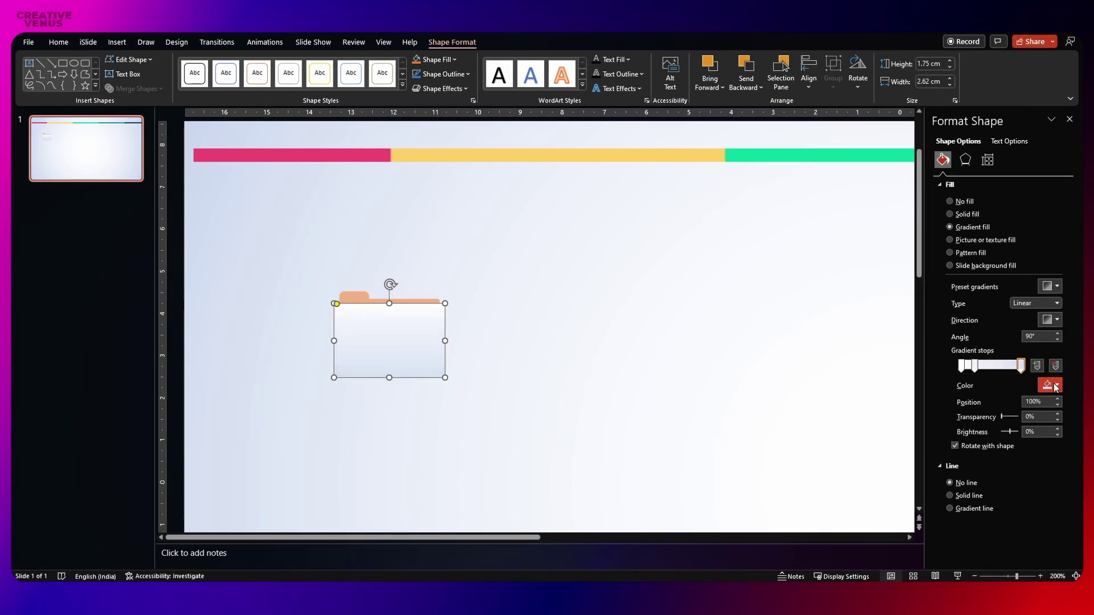
{"action": "left_click", "coordinate": [1018, 550]}
{"action": "left_click", "coordinate": [320, 153]}
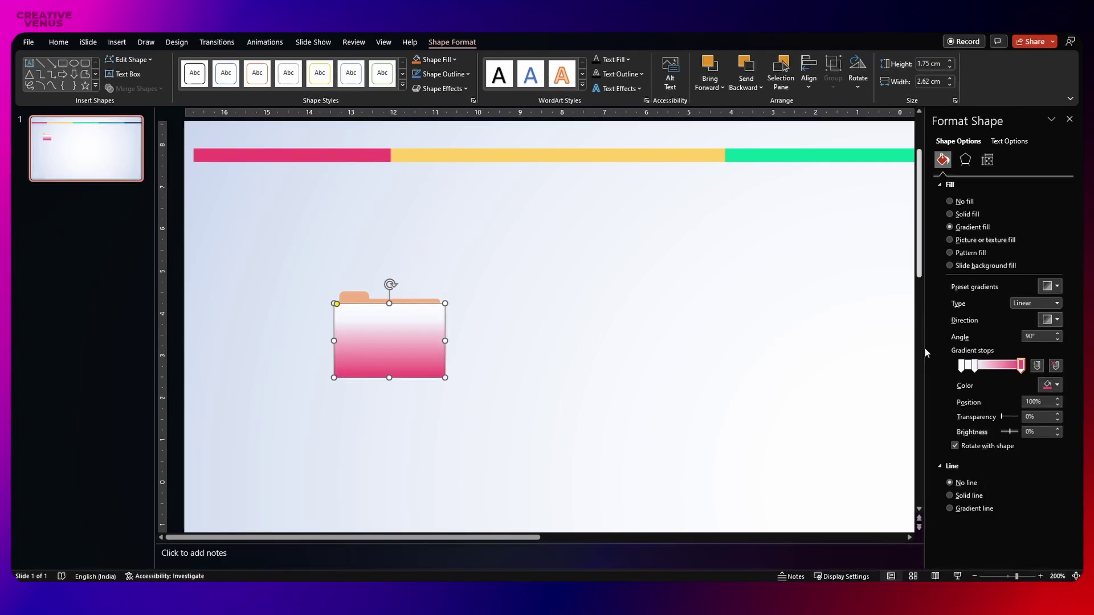
Step: Apply the pink to the end stop and move the first stop to about 11%
{"action": "left_click", "coordinate": [1048, 385]}
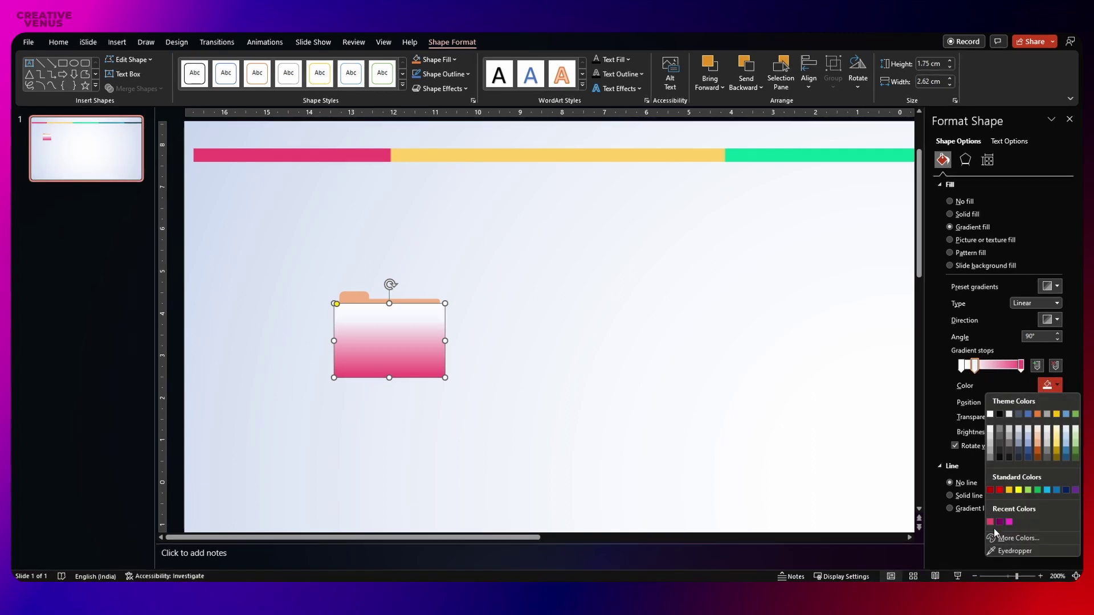
{"action": "left_click", "coordinate": [990, 523]}
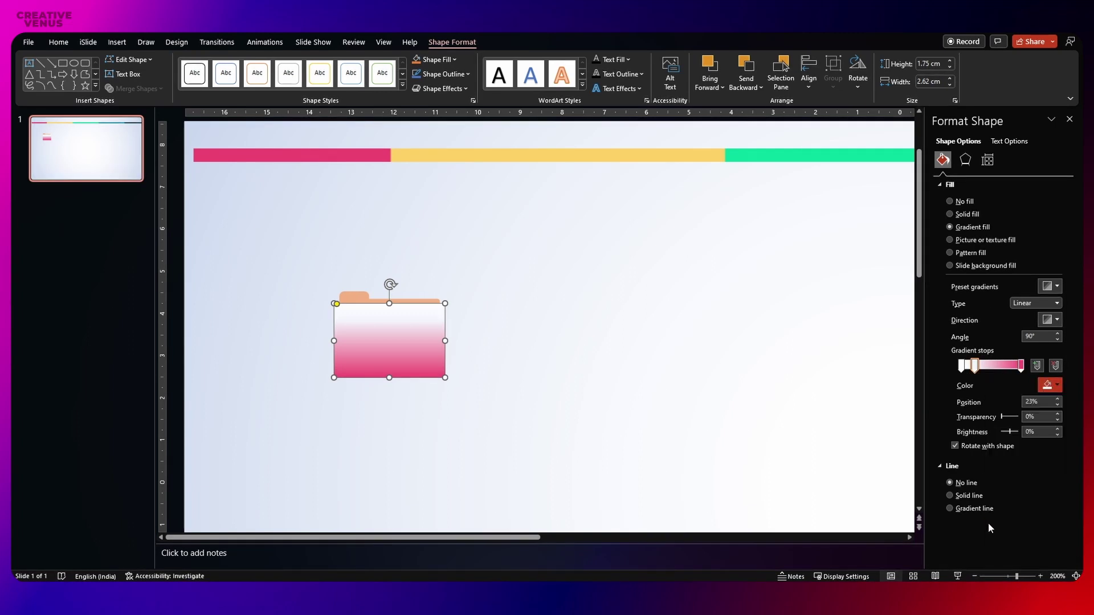
{"action": "left_click", "coordinate": [962, 366]}
{"action": "left_click_drag", "start_coordinate": [962, 367], "coordinate": [969, 368]}
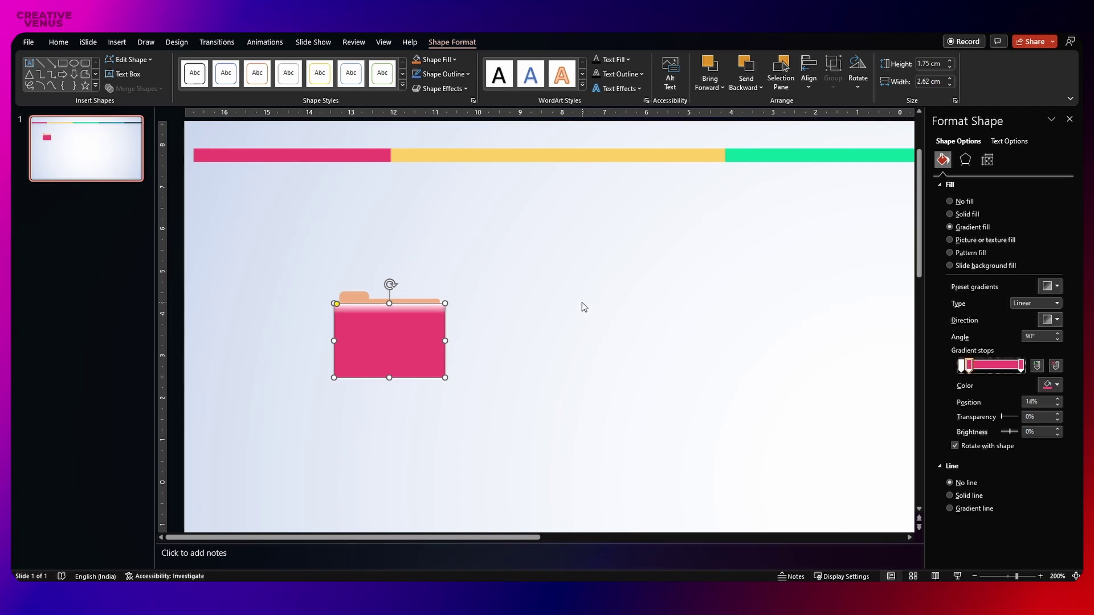
{"action": "left_click", "coordinate": [411, 286]}
Step: Fill the orange folder tab with a dark colour from the palette
{"action": "left_click", "coordinate": [380, 293]}
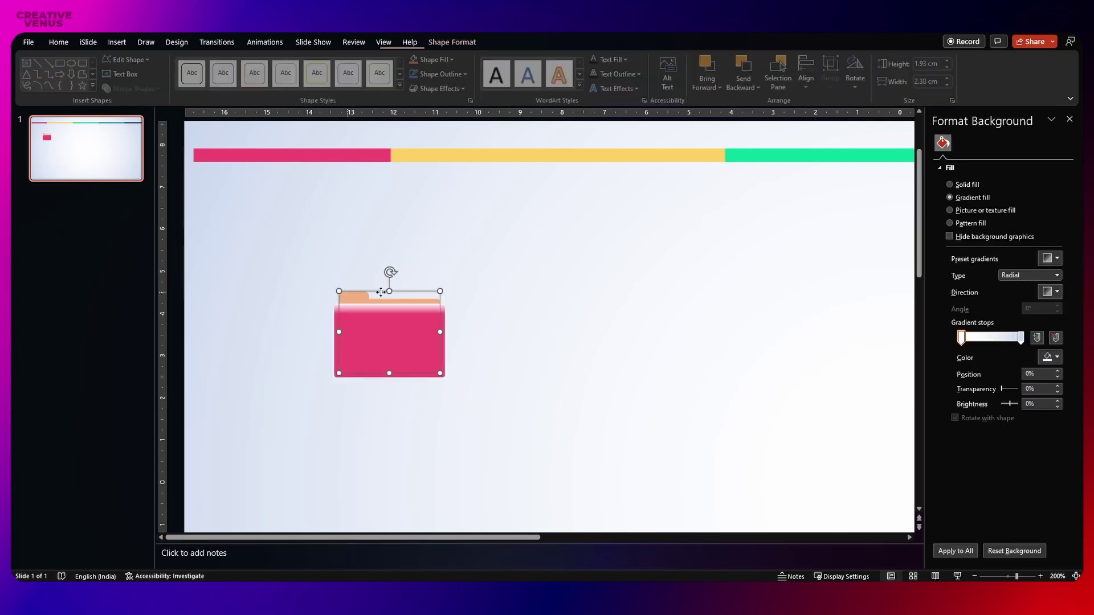
{"action": "left_click", "coordinate": [1048, 291]}
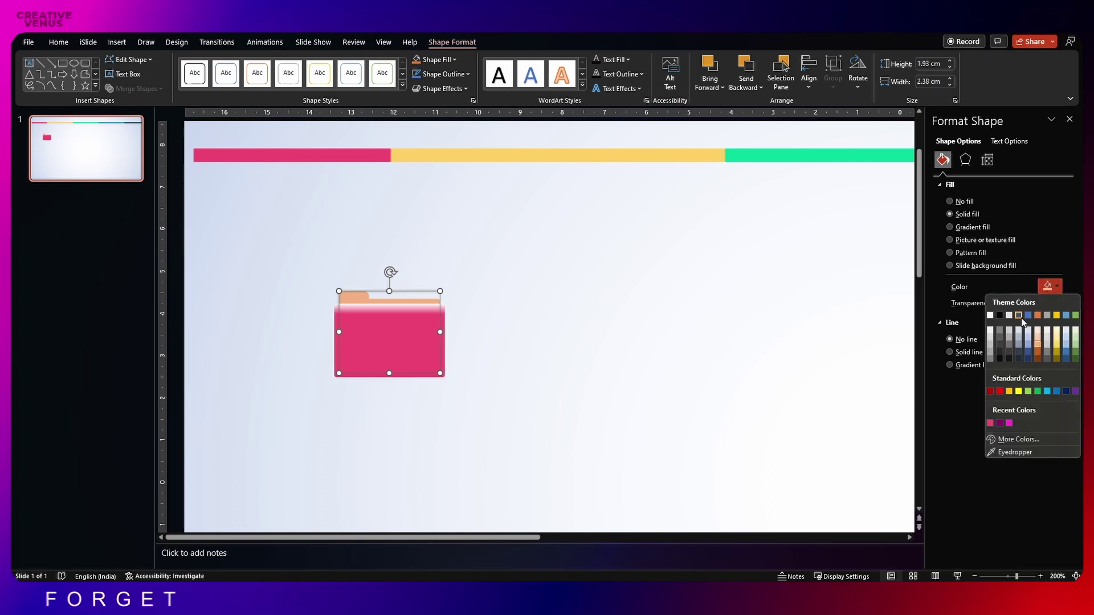
{"action": "left_click", "coordinate": [999, 352]}
{"action": "left_click", "coordinate": [684, 317]}
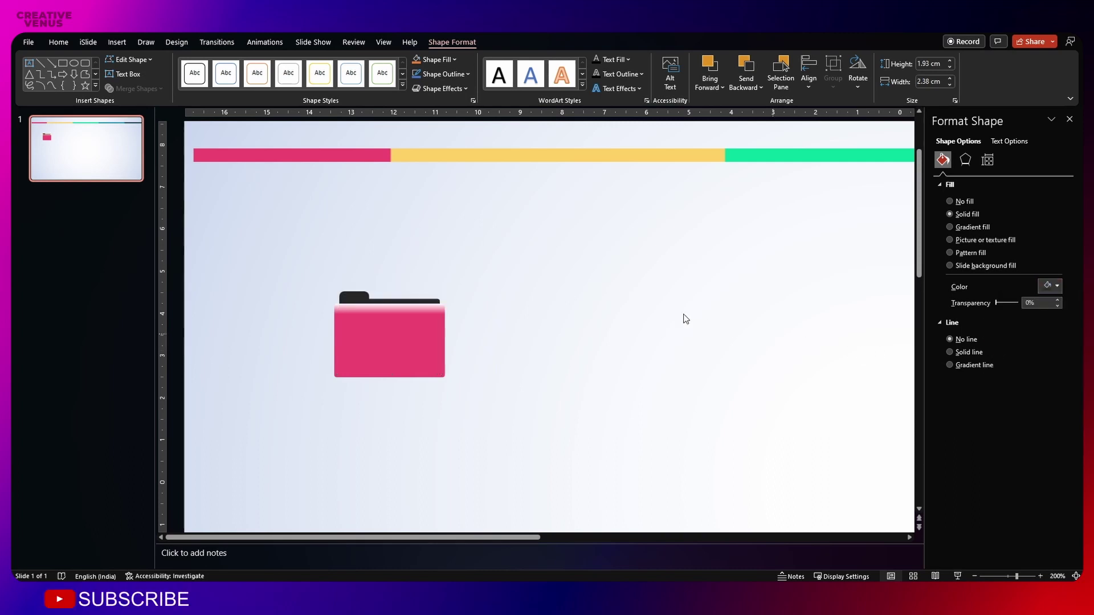
{"action": "scroll", "coordinate": [650, 303], "scroll_direction": "down", "scroll_amount": 5}
{"action": "scroll", "coordinate": [650, 304], "scroll_direction": "down", "scroll_amount": 2}
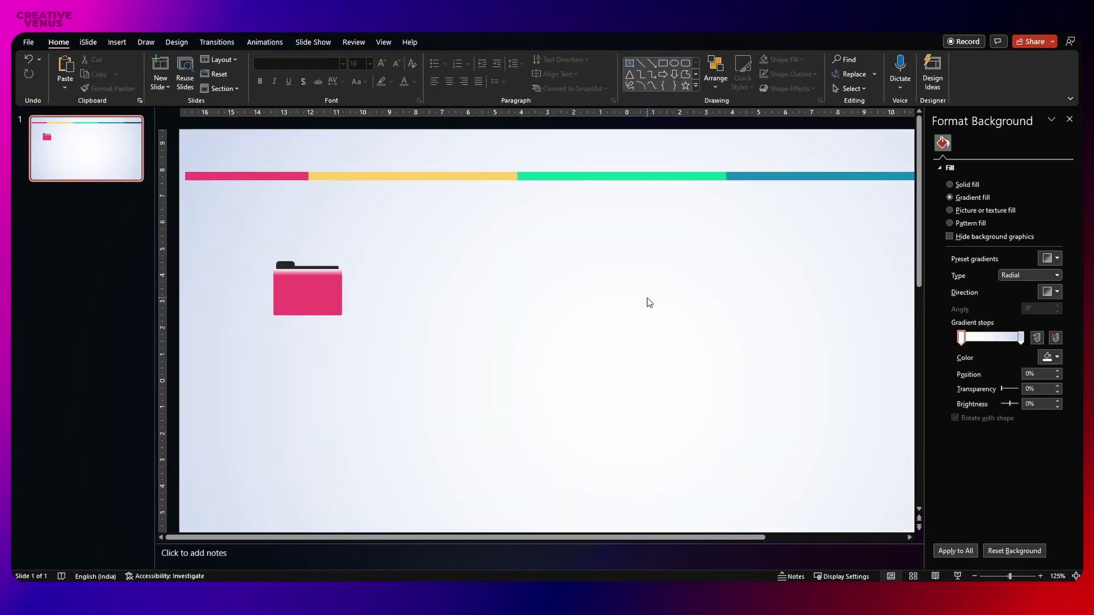
{"action": "scroll", "coordinate": [649, 302], "scroll_direction": "down", "scroll_amount": 2}
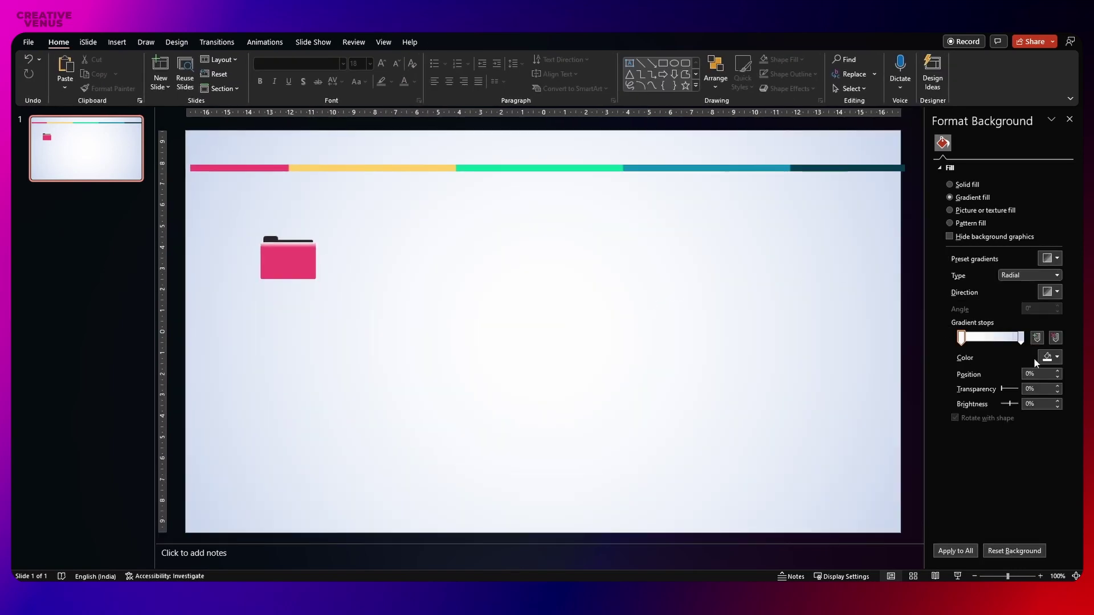
Step: Use the eyedropper to recolour the tab the dark teal of the top strip's last segment
{"action": "left_click", "coordinate": [273, 237]}
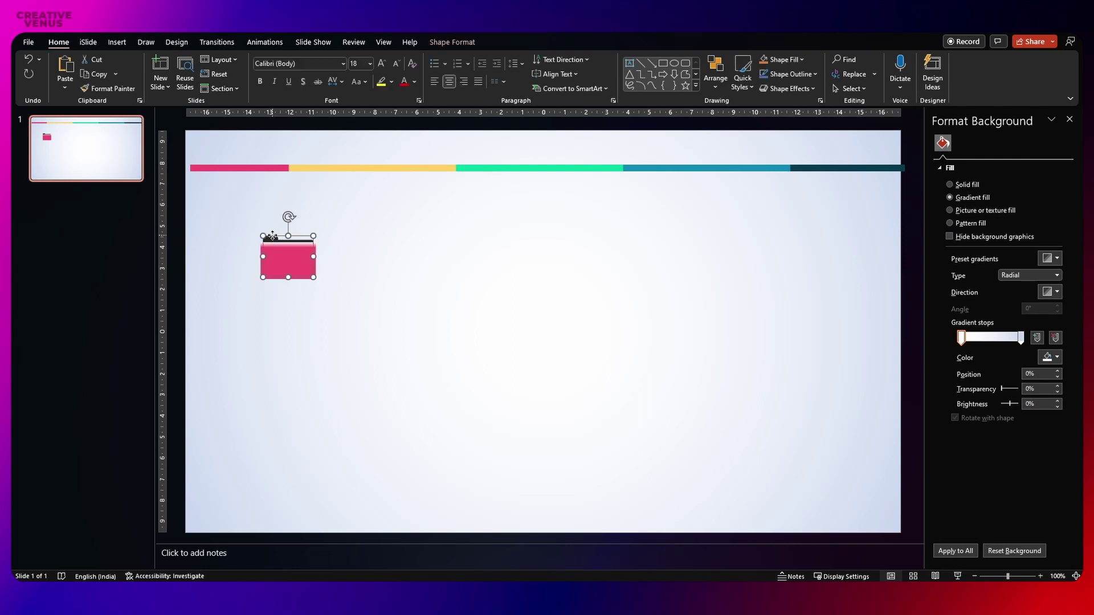
{"action": "left_click", "coordinate": [1048, 287]}
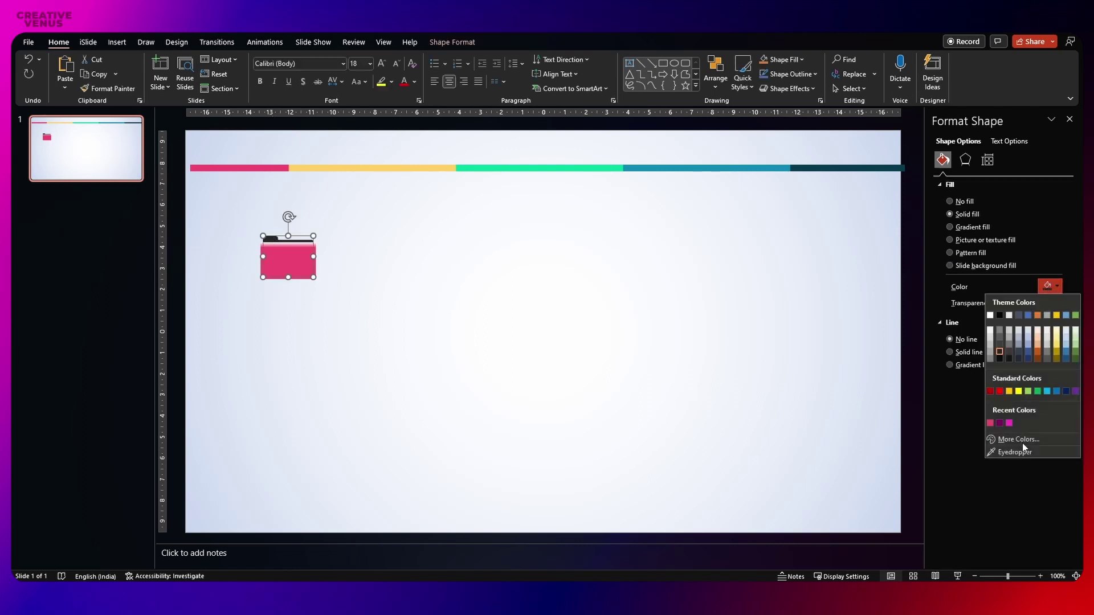
{"action": "left_click", "coordinate": [1023, 454]}
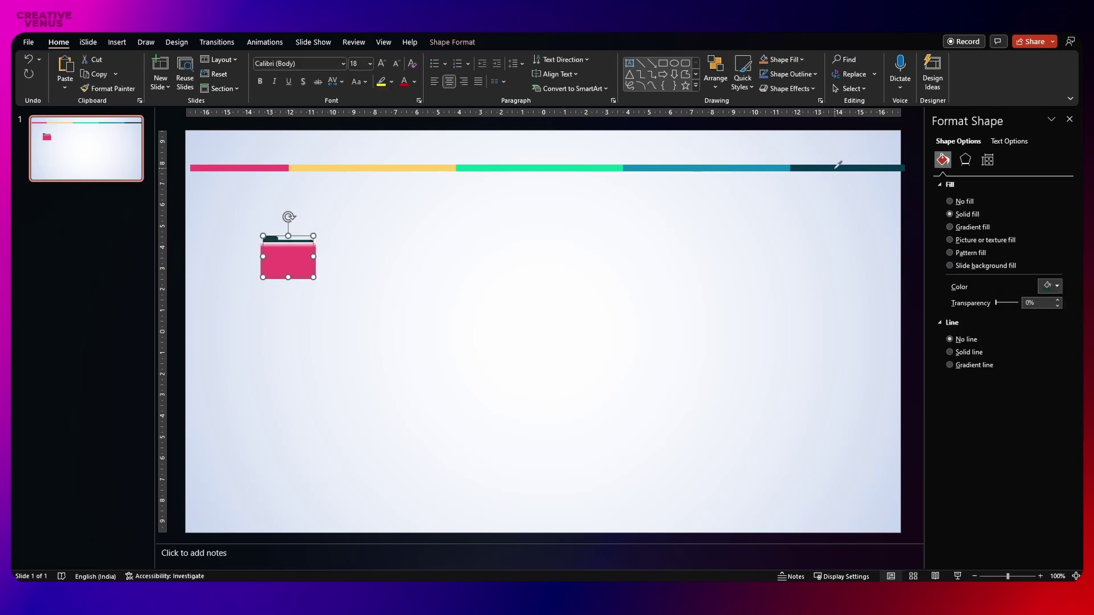
{"action": "left_click", "coordinate": [838, 164]}
{"action": "left_click", "coordinate": [542, 265]}
{"action": "scroll", "coordinate": [295, 203], "scroll_direction": "up", "scroll_amount": 5}
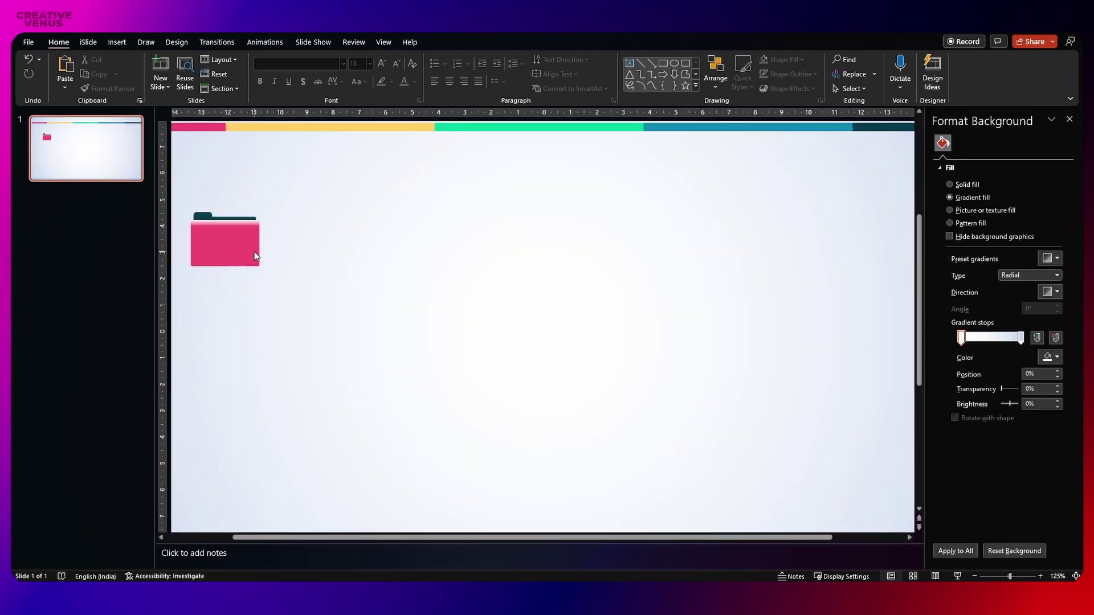
{"action": "scroll", "coordinate": [297, 203], "scroll_direction": "left", "scroll_amount": 2}
{"action": "scroll", "coordinate": [298, 204], "scroll_direction": "left", "scroll_amount": 2}
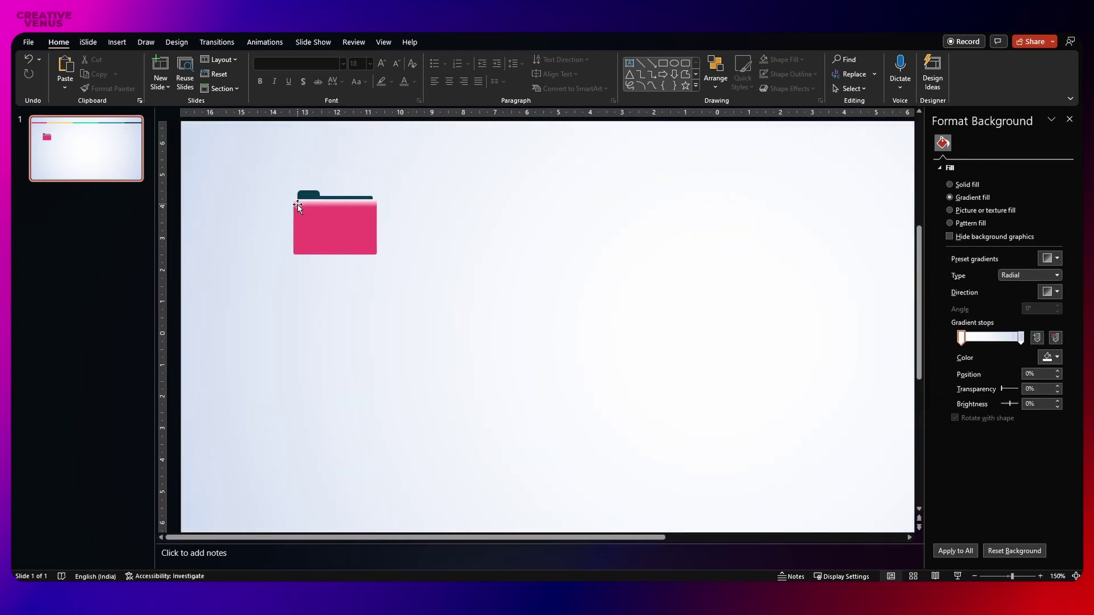
{"action": "left_click", "coordinate": [350, 234]}
{"action": "scroll", "coordinate": [306, 216], "scroll_direction": "up", "scroll_amount": 20}
{"action": "left_click", "coordinate": [708, 339]}
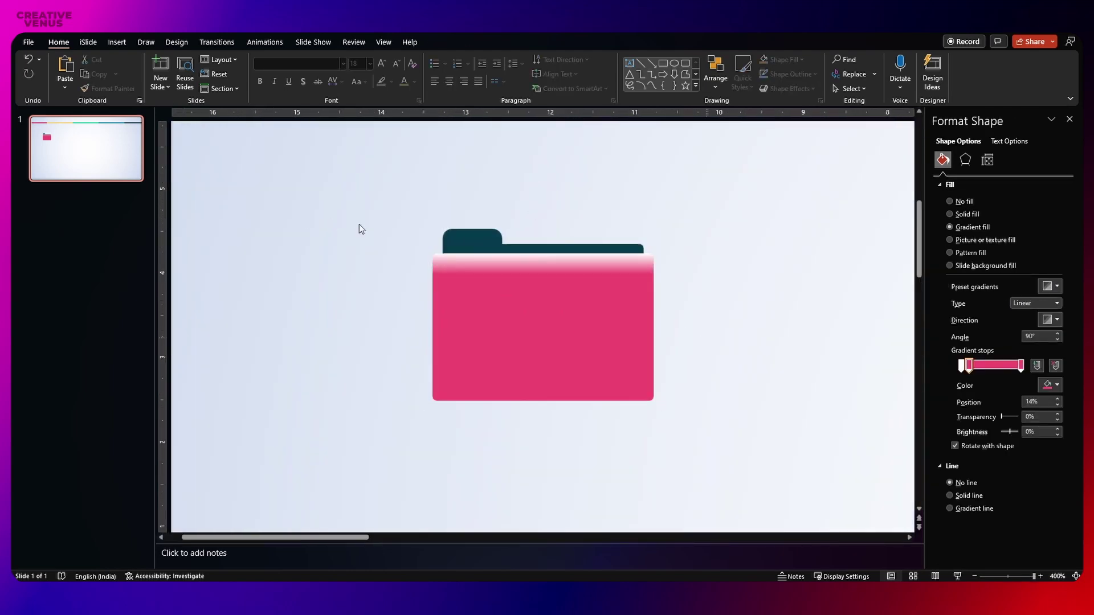
{"action": "left_click", "coordinate": [116, 42]}
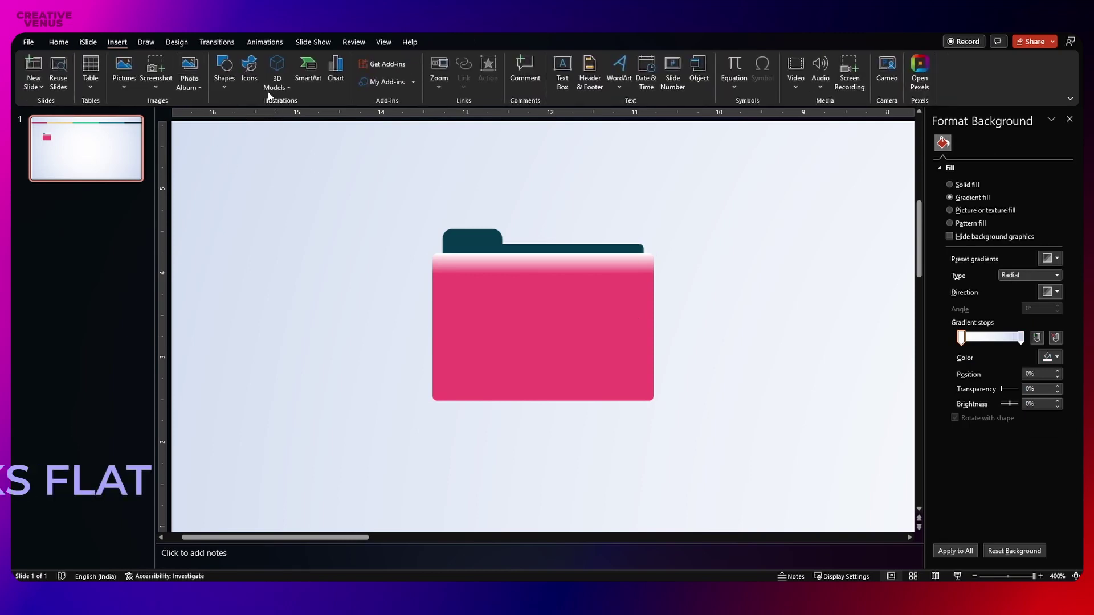
Step: Draw a thin 0.13 × 2.38 cm rounded bar along the bottom of the pink folder front
{"action": "left_click", "coordinate": [224, 71]}
{"action": "left_click", "coordinate": [276, 117]}
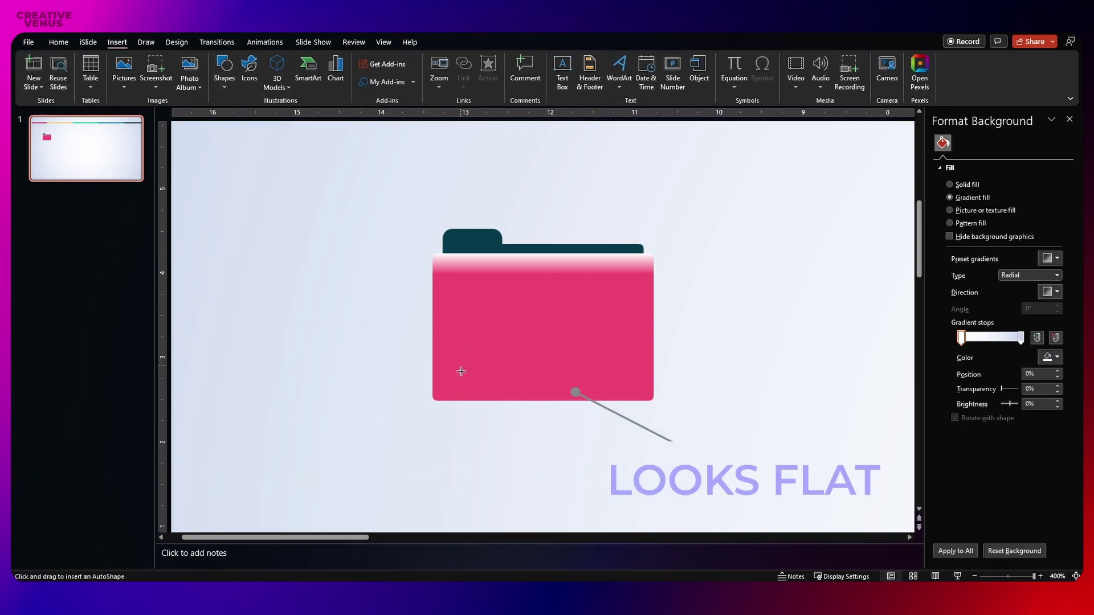
{"action": "left_click_drag", "start_coordinate": [443, 384], "coordinate": [643, 394]}
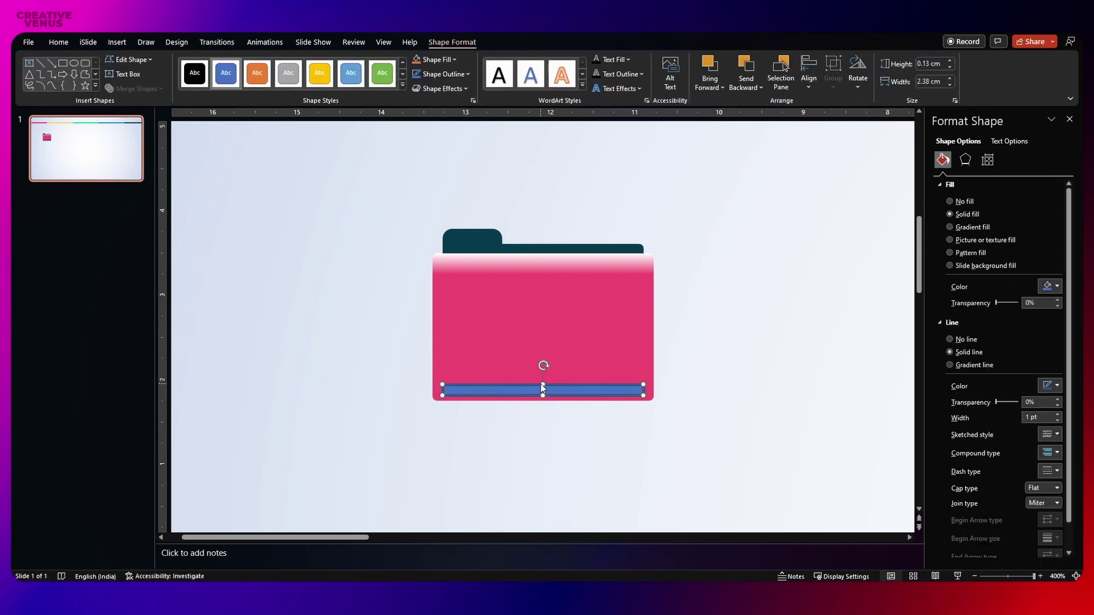
{"action": "key", "text": "Escape"}
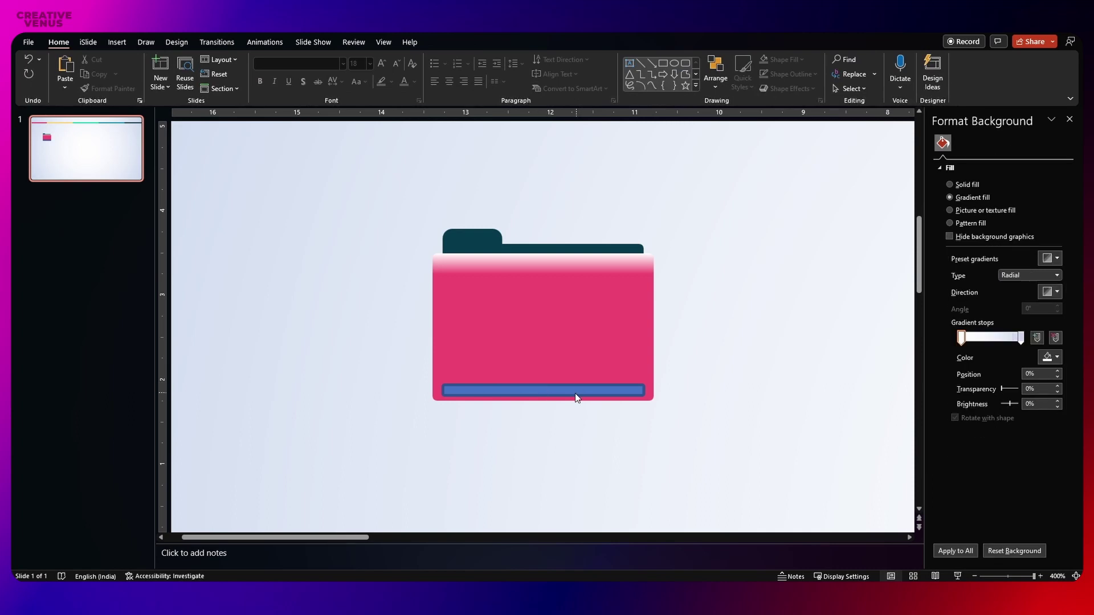
Step: Remove the bottom bar's outline and reposition it along the folder's bottom edge
{"action": "left_click_drag", "start_coordinate": [706, 502], "coordinate": [361, 366]}
{"action": "scroll", "coordinate": [565, 381], "scroll_direction": "down", "scroll_amount": 5}
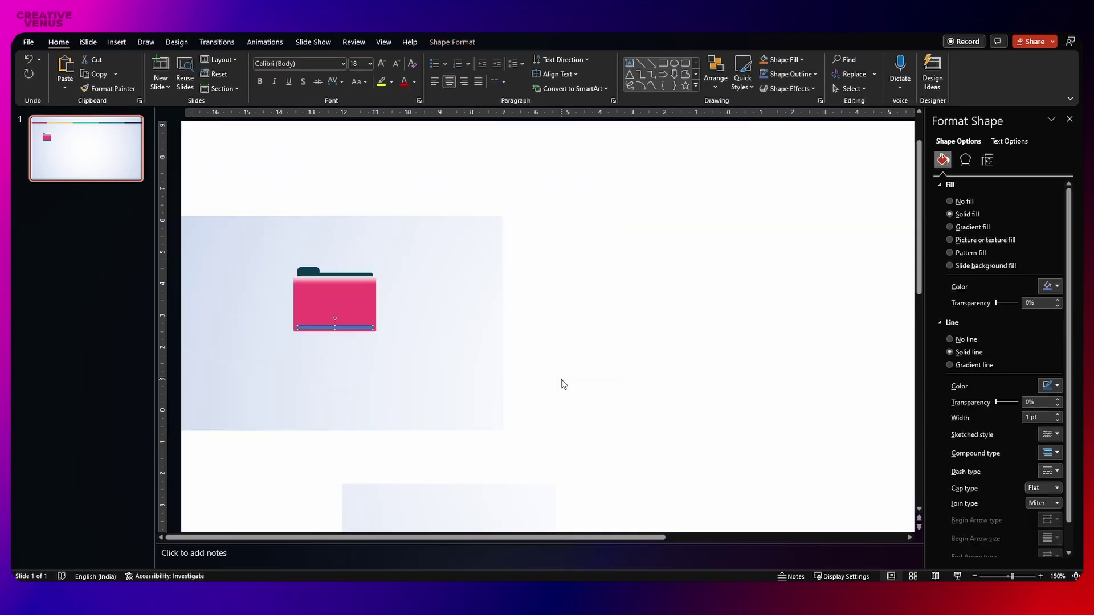
{"action": "scroll", "coordinate": [332, 305], "scroll_direction": "up", "scroll_amount": 5}
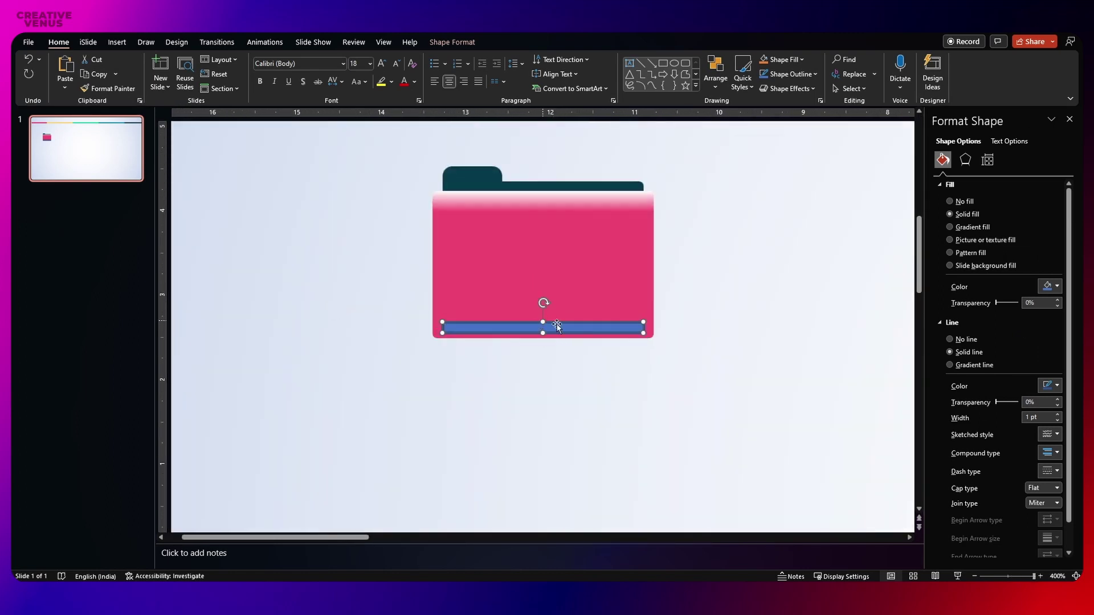
{"action": "left_click", "coordinate": [950, 339]}
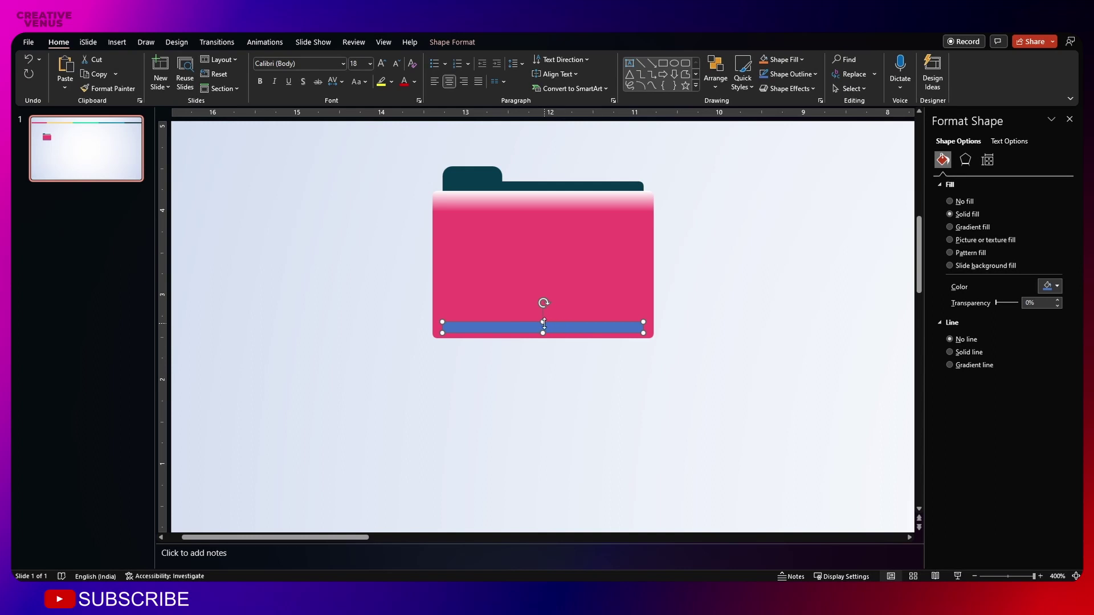
{"action": "left_click_drag", "start_coordinate": [544, 308], "coordinate": [543, 322]}
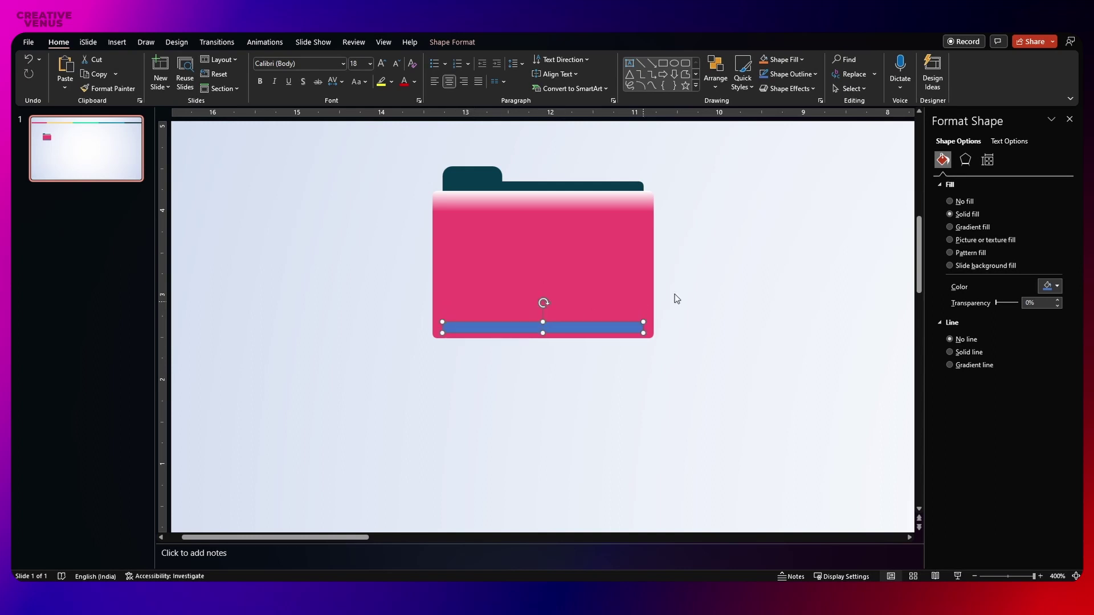
Step: Fill the bar white at 65% transparency
{"action": "left_click", "coordinate": [1049, 287]}
{"action": "left_click", "coordinate": [990, 315]}
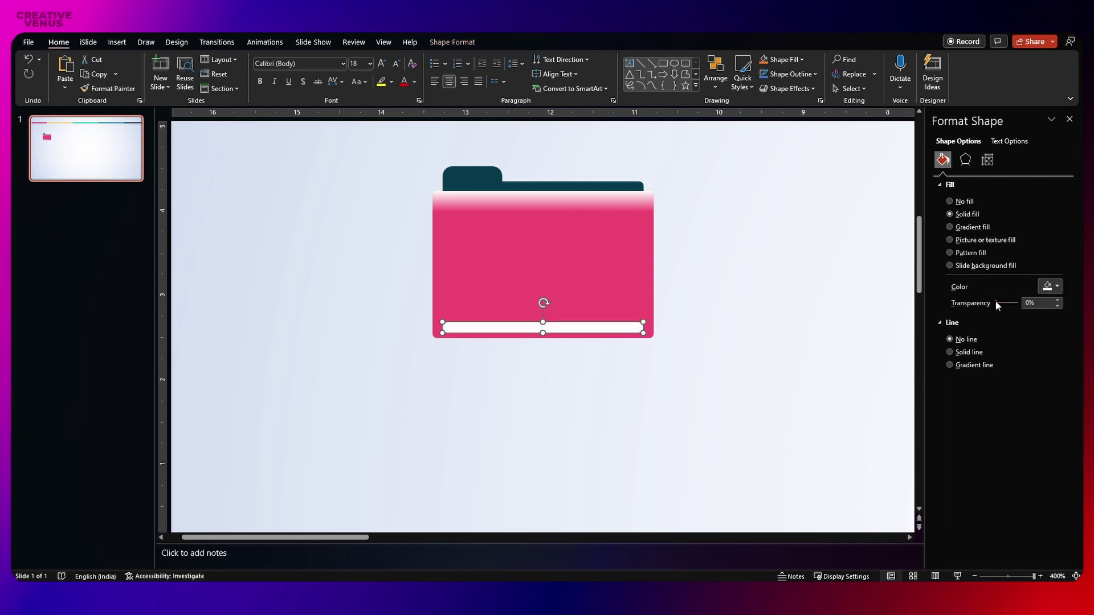
{"action": "left_click_drag", "start_coordinate": [996, 303], "coordinate": [1010, 302]}
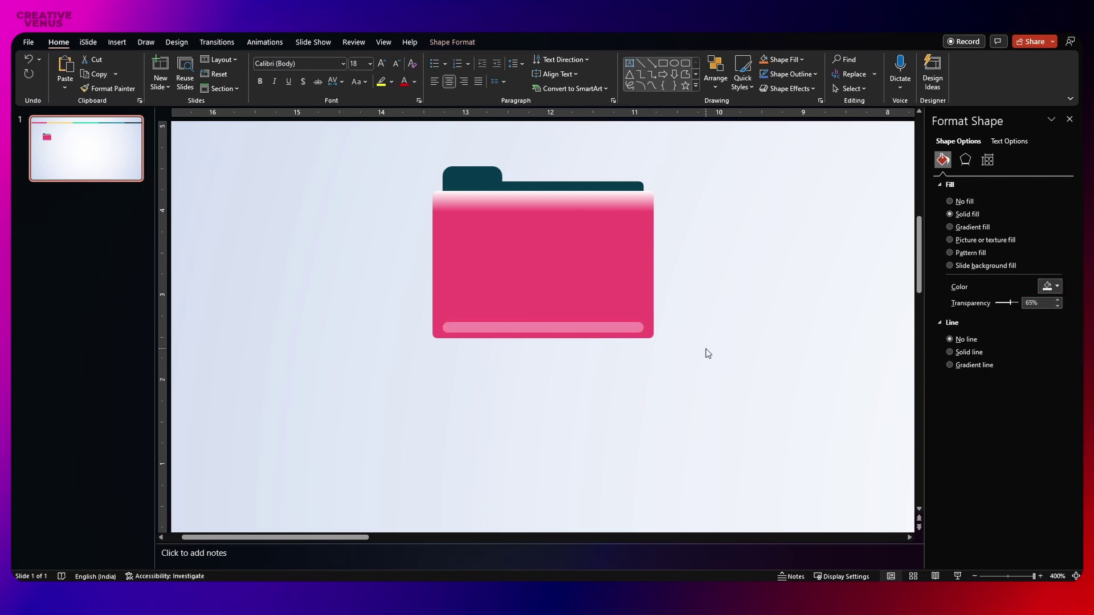
{"action": "left_click", "coordinate": [640, 350]}
{"action": "scroll", "coordinate": [525, 262], "scroll_direction": "down", "scroll_amount": 2}
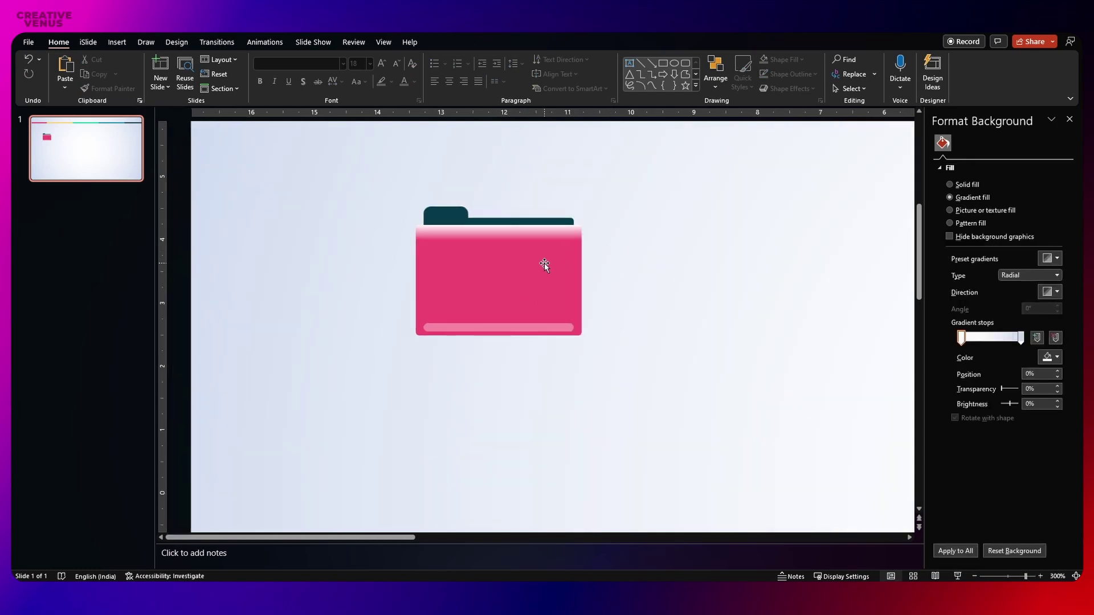
Step: Duplicate the pink folder front beside the folder and draw a circle over the copy
{"action": "left_click", "coordinate": [545, 264]}
{"action": "key", "text": "ctrl+d"}
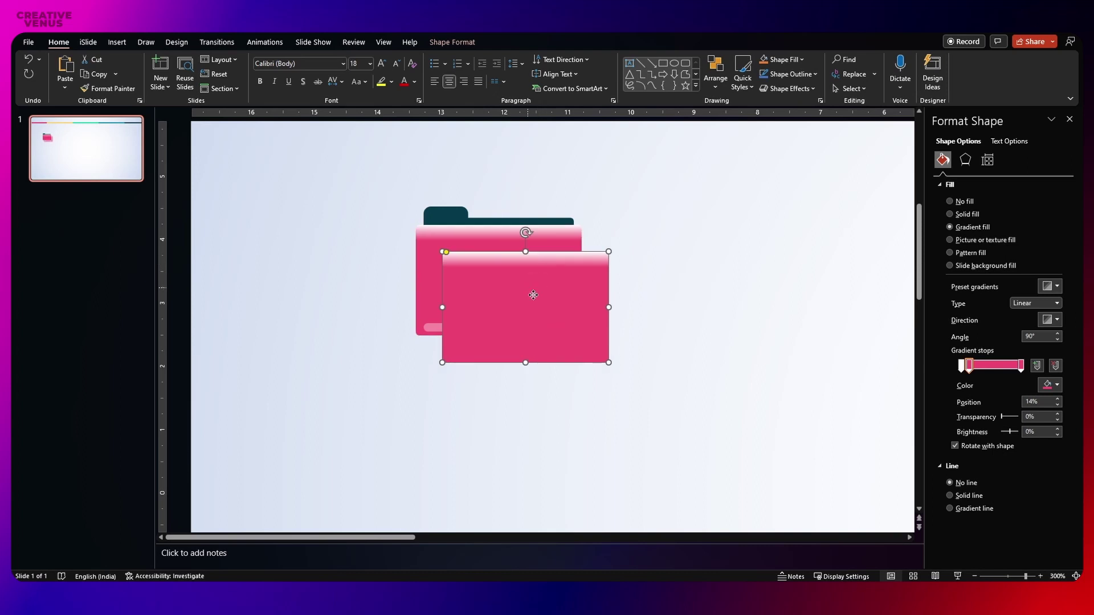
{"action": "left_click_drag", "start_coordinate": [533, 295], "coordinate": [686, 370]}
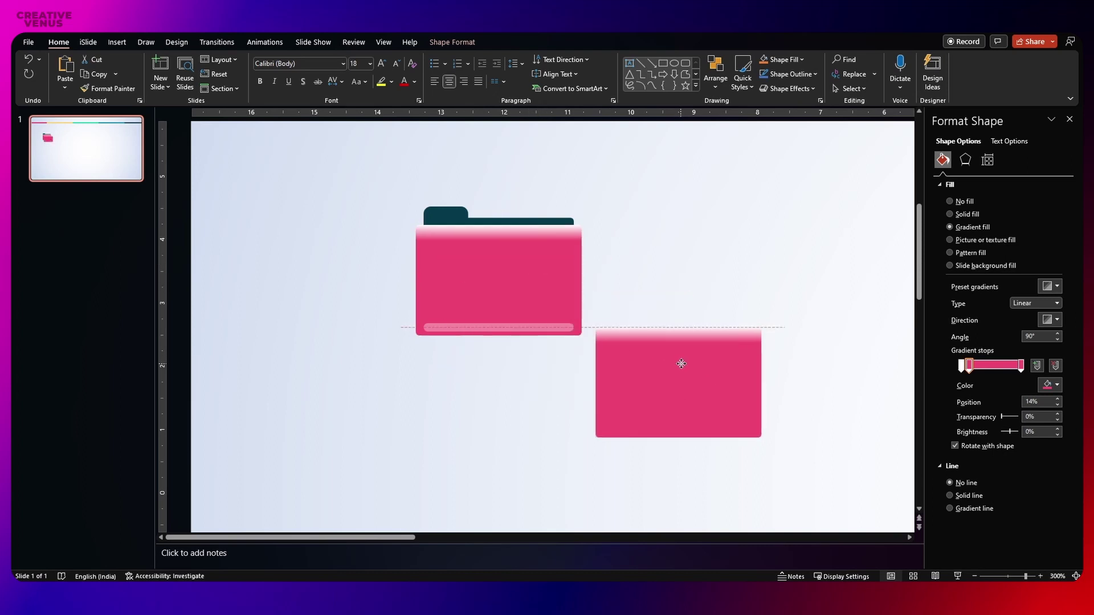
{"action": "left_click", "coordinate": [117, 45]}
{"action": "left_click", "coordinate": [224, 71]}
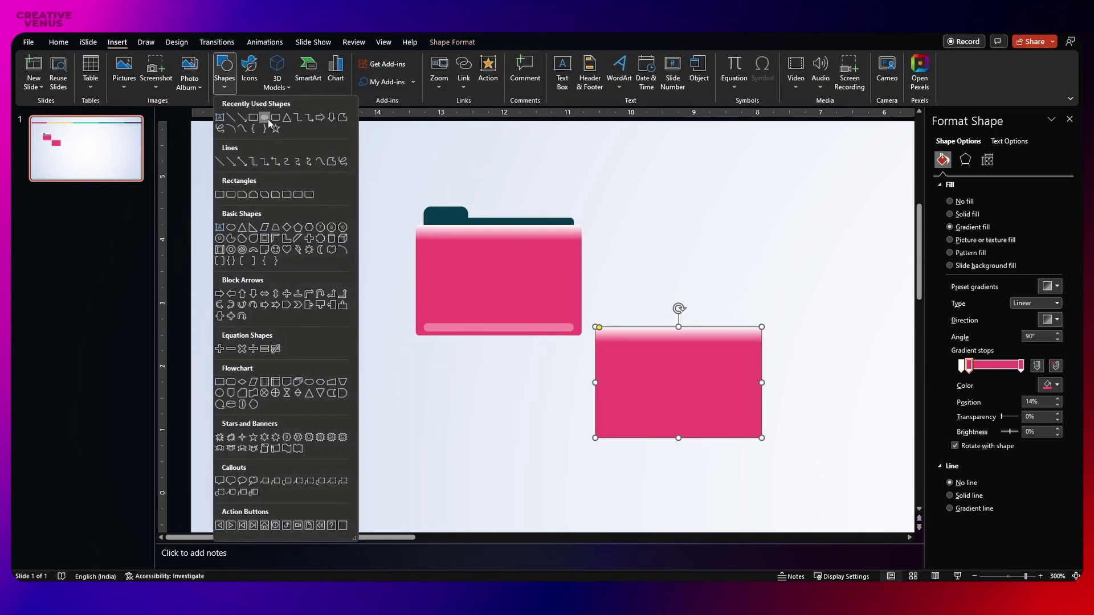
{"action": "left_click", "coordinate": [266, 118]}
{"action": "mouse_move", "coordinate": [637, 347]}
{"action": "left_mouse_down"}
{"action": "mouse_move", "coordinate": [707, 390]}
{"action": "mouse_move", "coordinate": [823, 491]}
{"action": "left_mouse_up"}
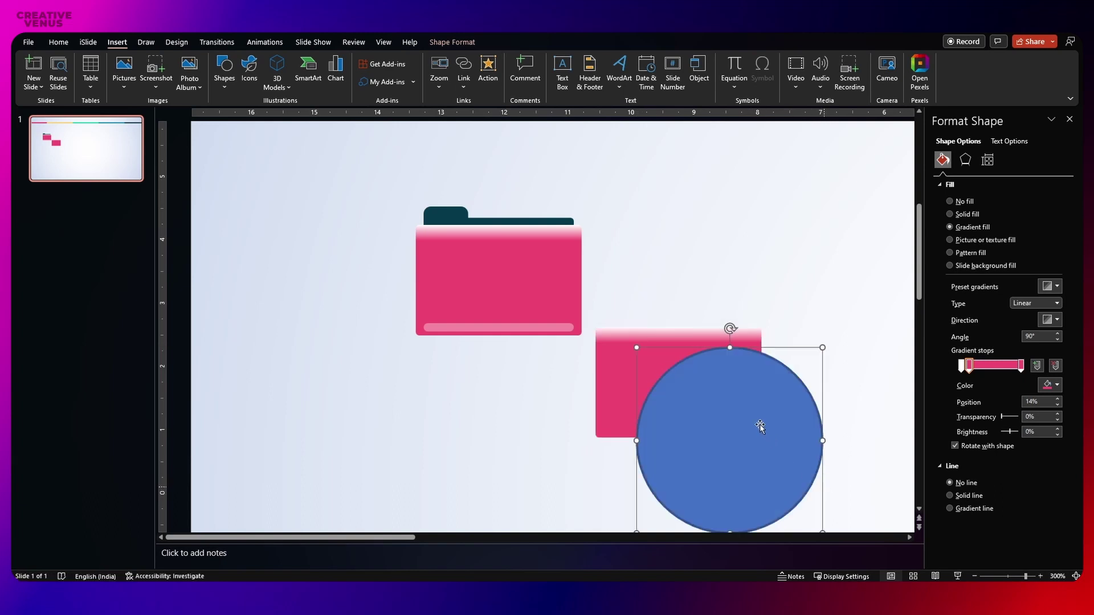
{"action": "mouse_move", "coordinate": [760, 426]}
{"action": "left_mouse_down"}
{"action": "mouse_move", "coordinate": [744, 426]}
{"action": "mouse_move", "coordinate": [754, 418]}
{"action": "left_mouse_up"}
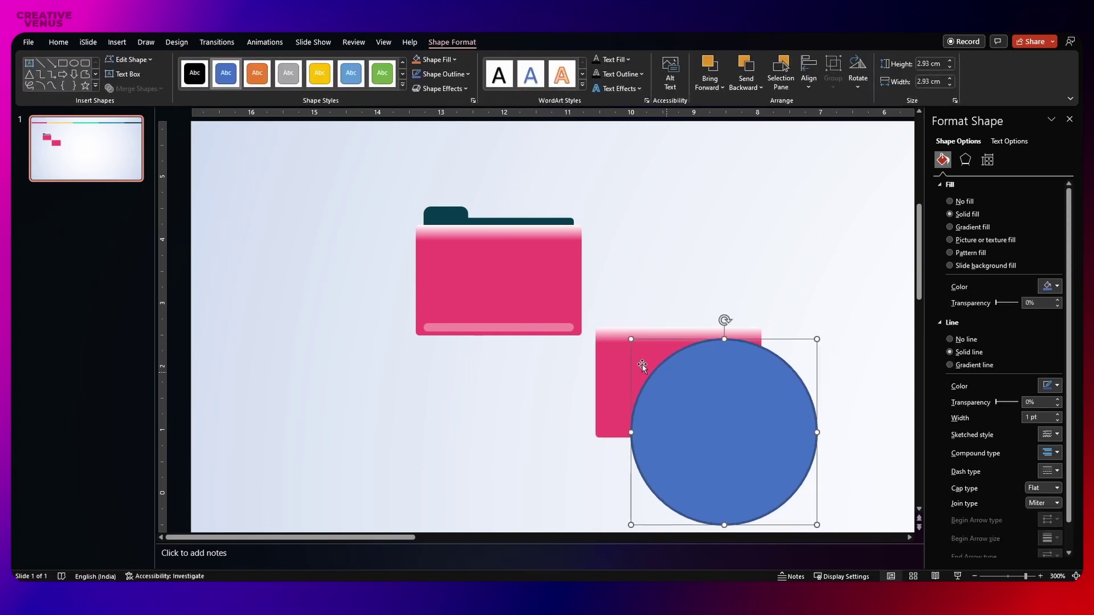
Step: Intersect the copied rectangle with the circle, keeping only their quarter-round overlap
{"action": "left_click", "coordinate": [609, 354]}
{"action": "left_click", "coordinate": [684, 392], "text": "shift"}
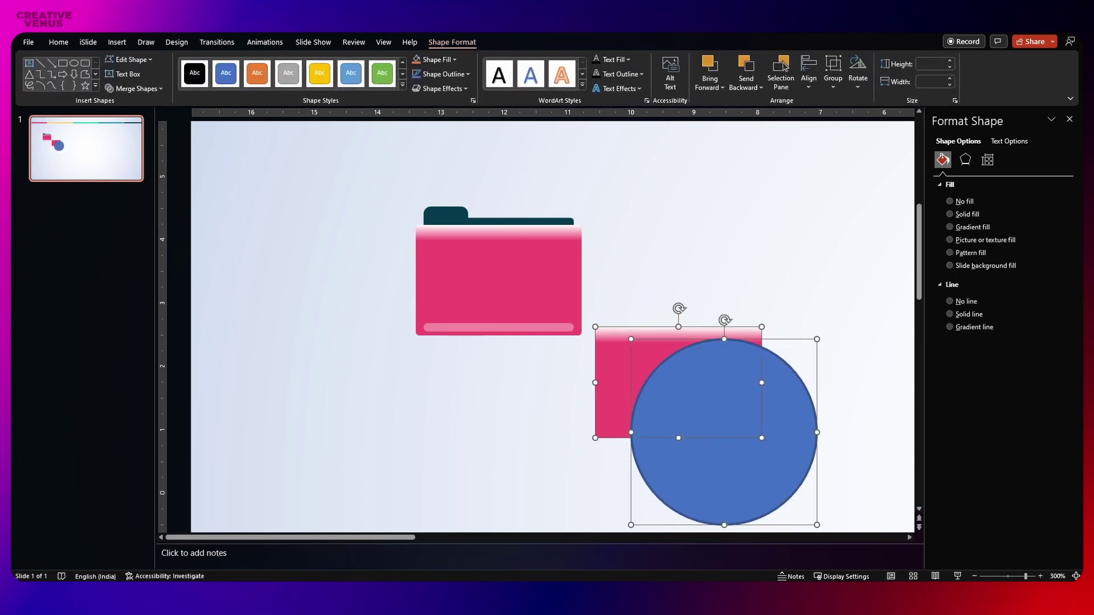
{"action": "left_click", "coordinate": [134, 88]}
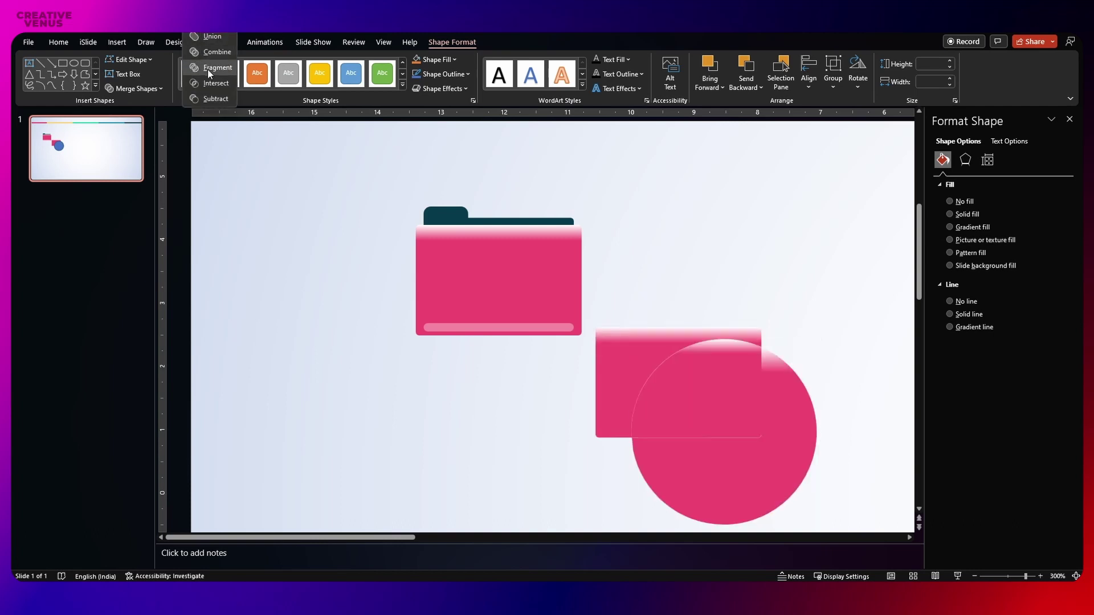
{"action": "left_click", "coordinate": [213, 87]}
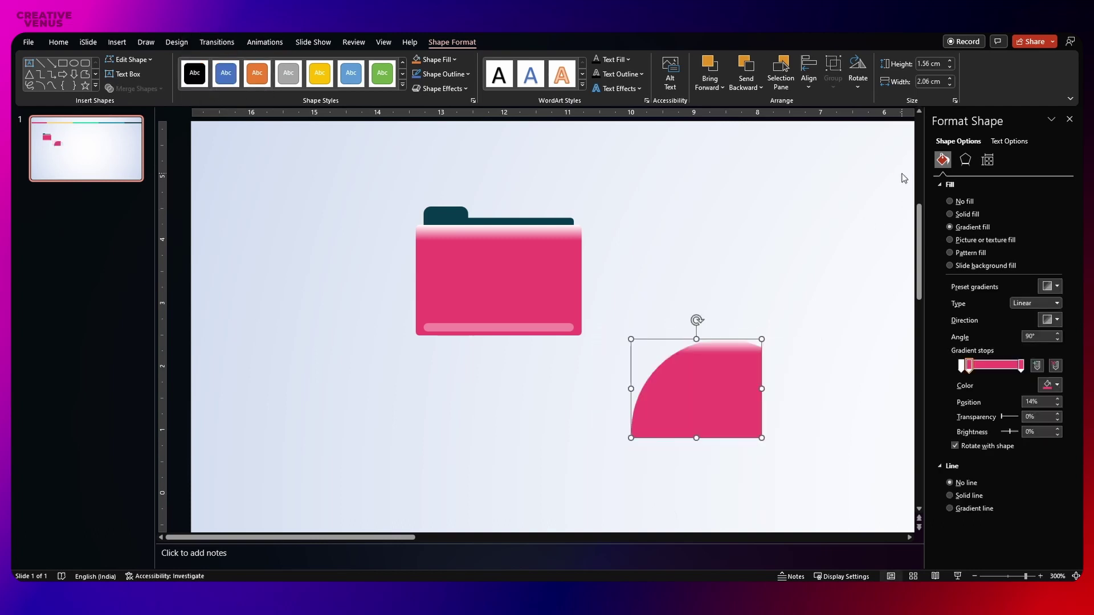
Step: Fill the quarter-round solid dark teal, about 85% transparent, and lay it over the pink folder
{"action": "left_click", "coordinate": [950, 215]}
{"action": "left_click", "coordinate": [1048, 286]}
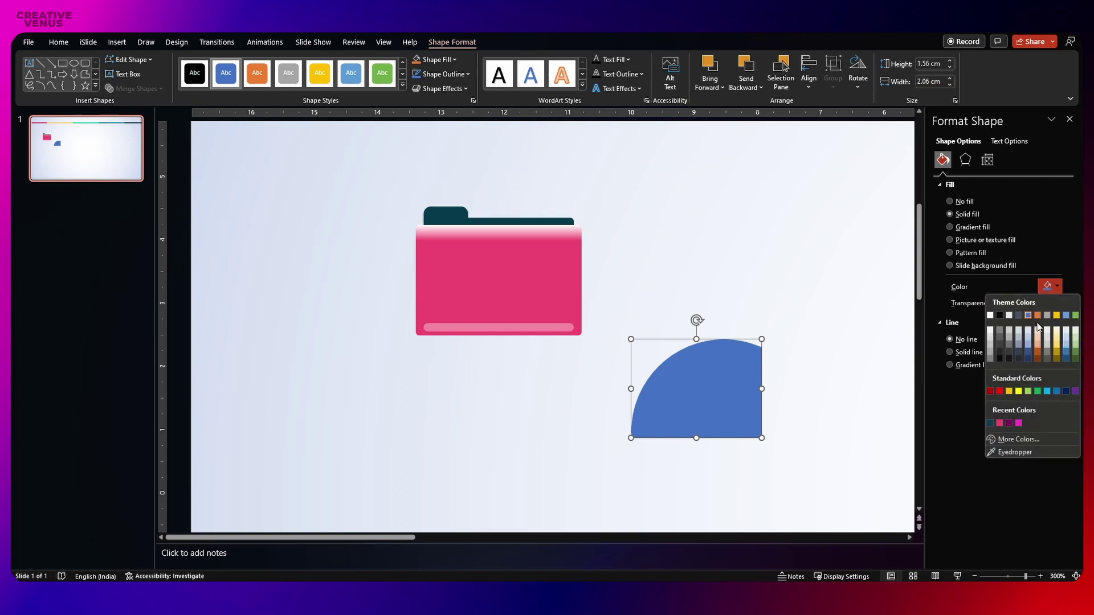
{"action": "left_click", "coordinate": [992, 422]}
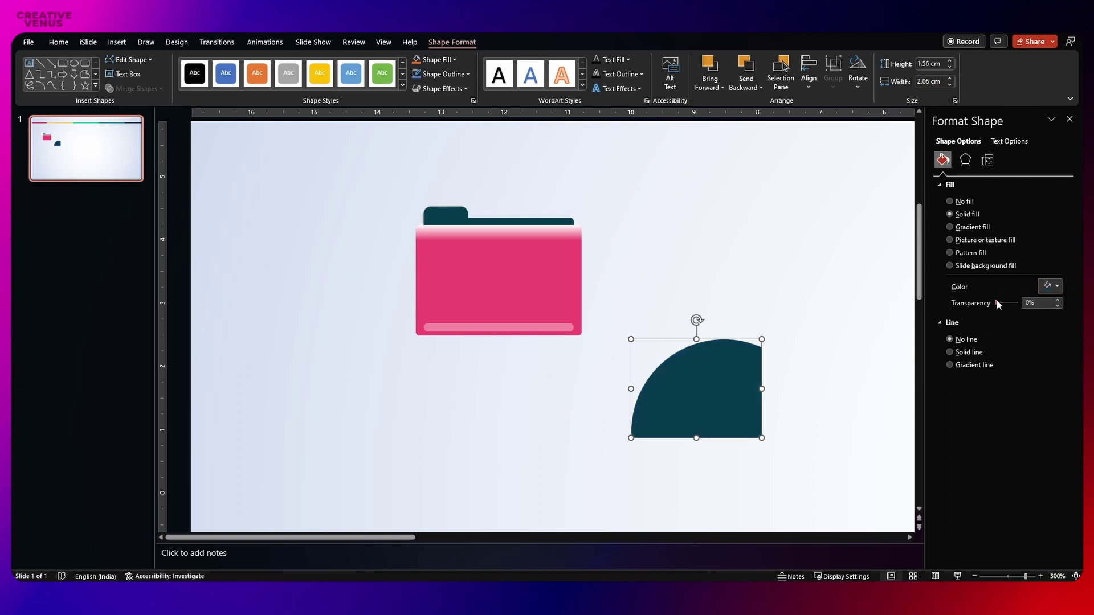
{"action": "left_click_drag", "start_coordinate": [998, 303], "coordinate": [1016, 304]}
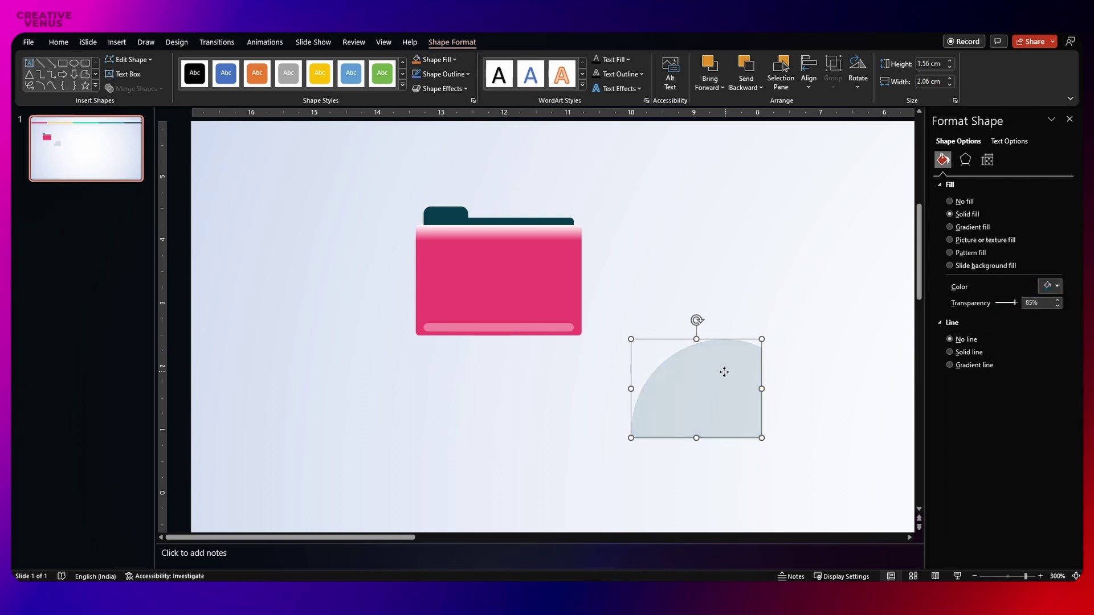
{"action": "left_click_drag", "start_coordinate": [722, 371], "coordinate": [544, 268]}
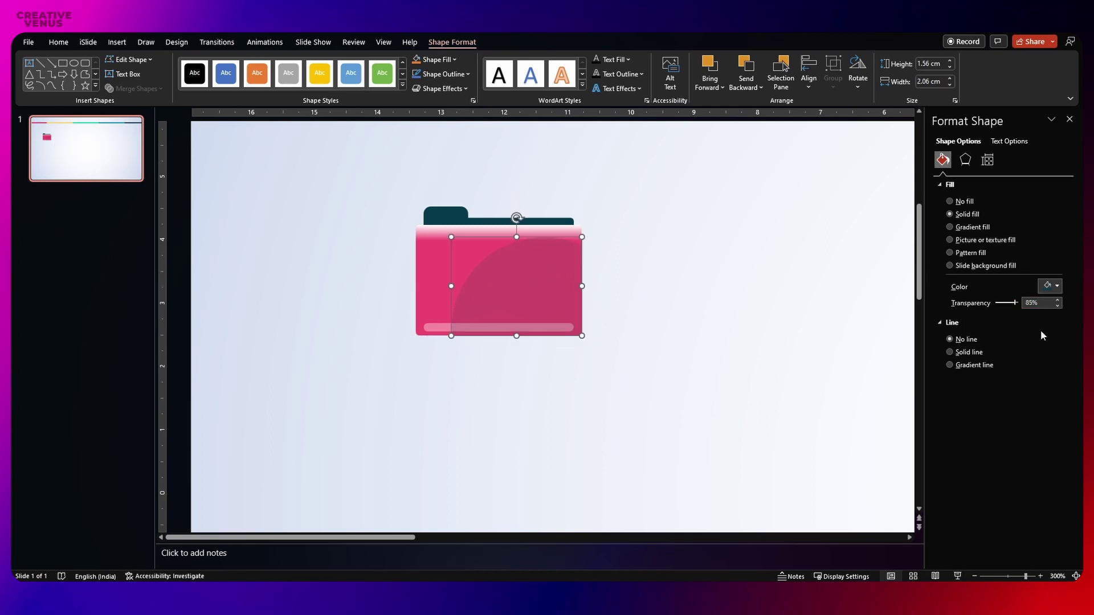
{"action": "left_click_drag", "start_coordinate": [1011, 302], "coordinate": [1018, 307]}
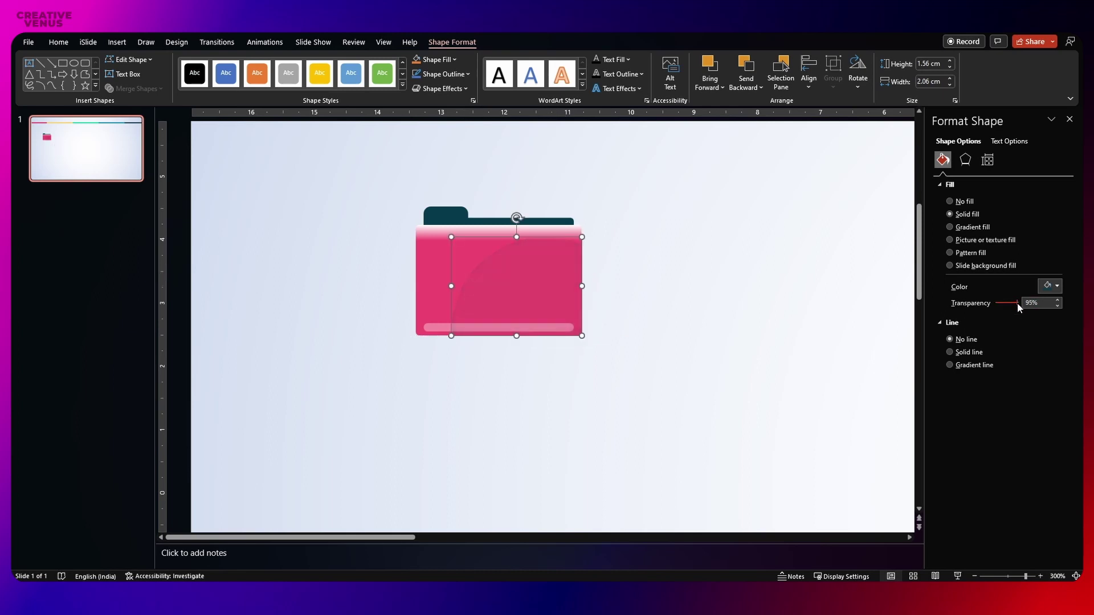
Step: Bring the bottom bar in front of the overlay and set the overlay's transparency to 79%
{"action": "left_click", "coordinate": [455, 329]}
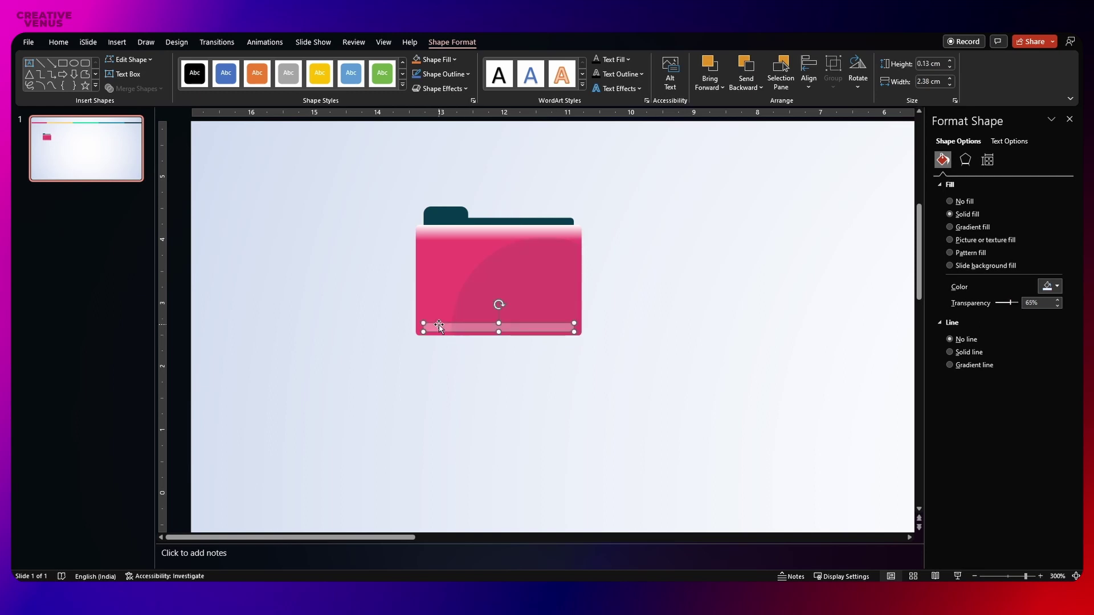
{"action": "right_click", "coordinate": [441, 327]}
{"action": "left_click", "coordinate": [491, 374]}
{"action": "left_click", "coordinate": [589, 373]}
{"action": "left_click", "coordinate": [464, 302]}
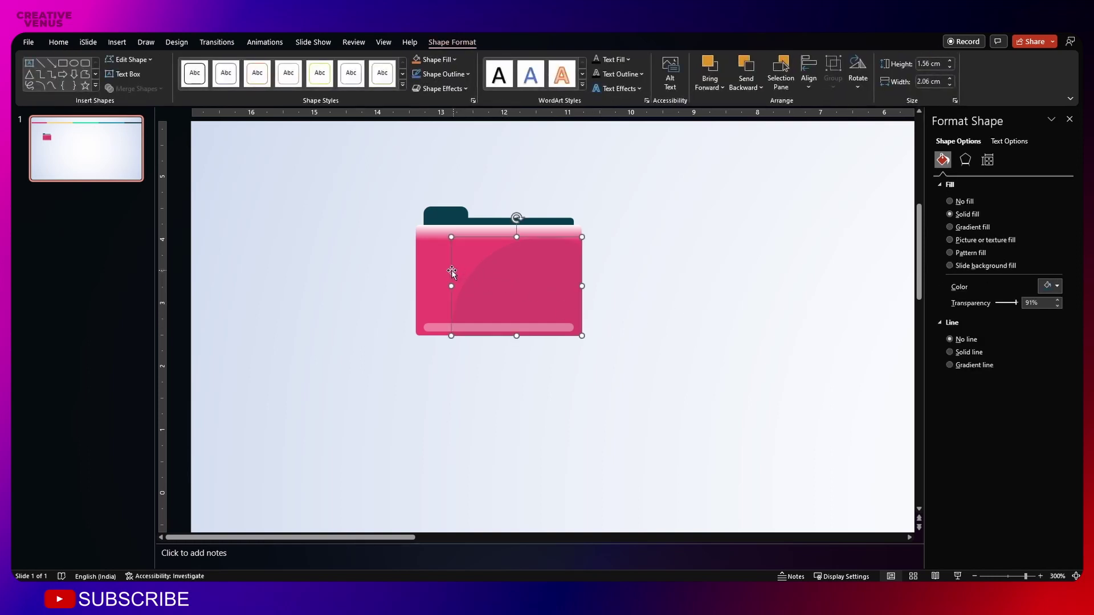
{"action": "left_click_drag", "start_coordinate": [1016, 302], "coordinate": [1013, 303]}
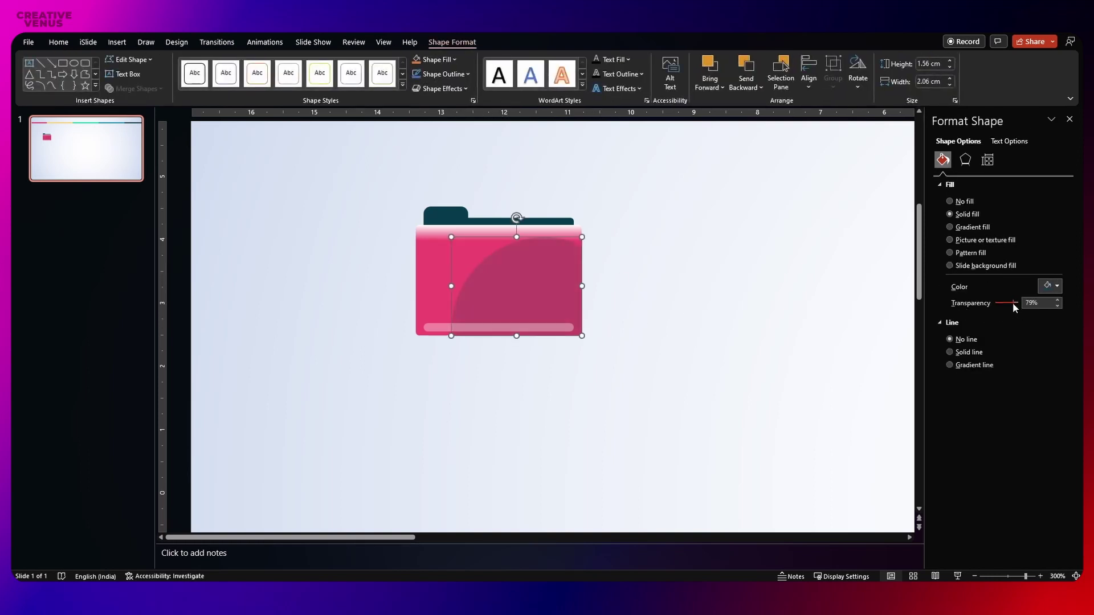
{"action": "left_click", "coordinate": [774, 361]}
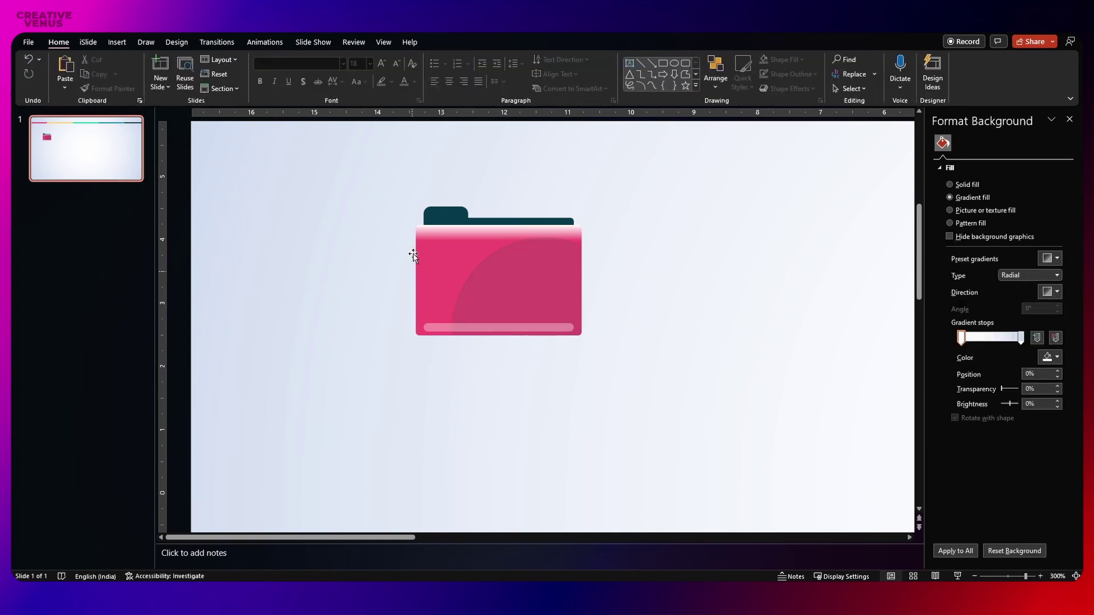
Step: Duplicate the folder back at 80% transparency, send it to back, and nudge it up slightly
{"action": "left_click", "coordinate": [436, 216]}
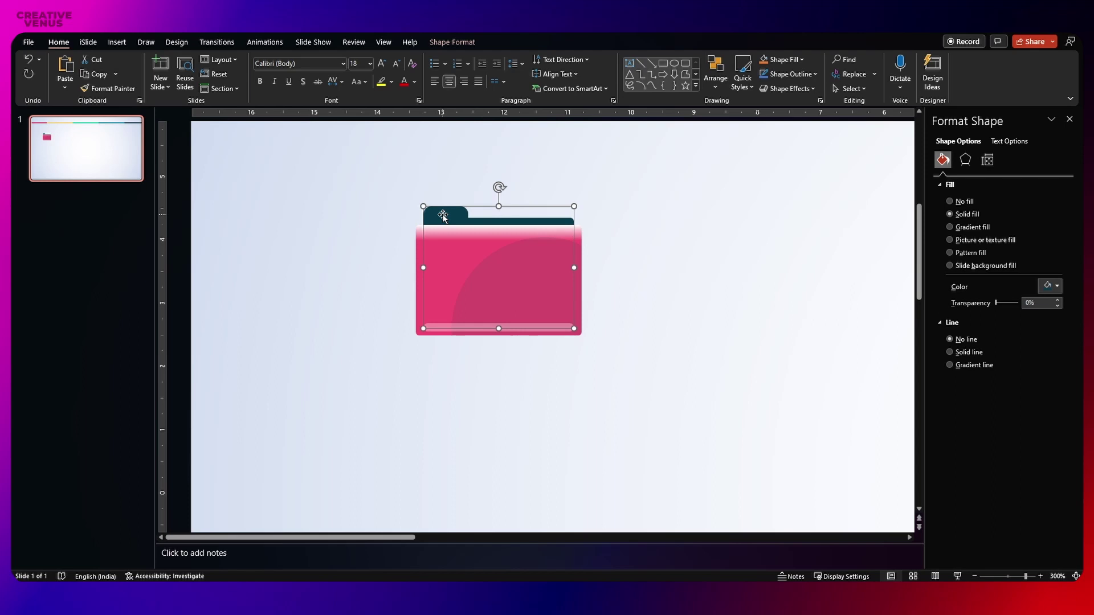
{"action": "left_click_drag", "start_coordinate": [442, 215], "coordinate": [473, 246]}
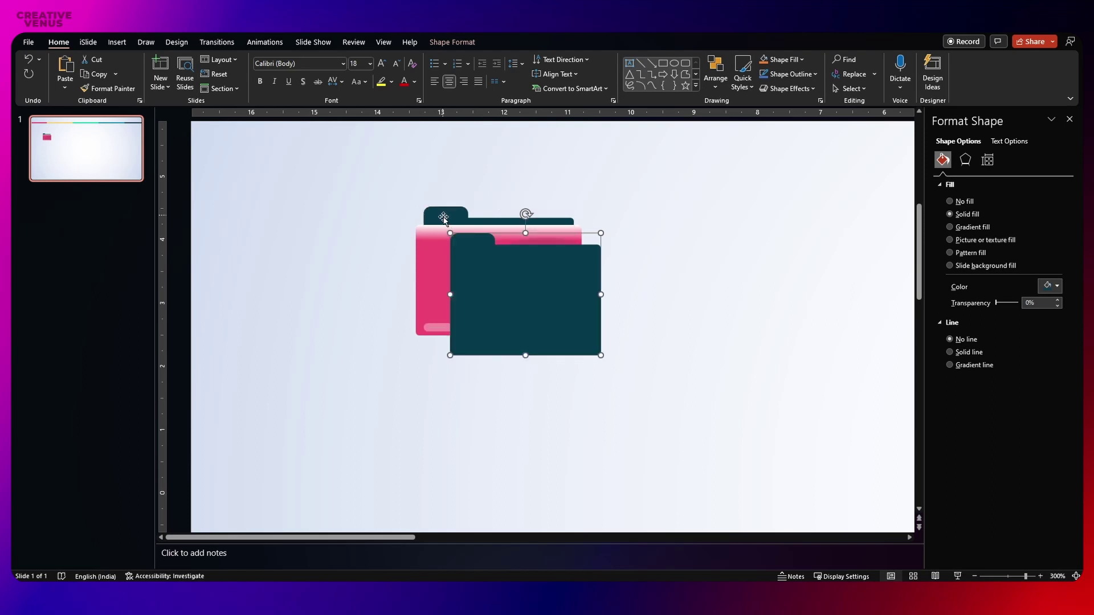
{"action": "left_click_drag", "start_coordinate": [995, 305], "coordinate": [1013, 308]}
{"action": "left_click_drag", "start_coordinate": [541, 307], "coordinate": [517, 293]}
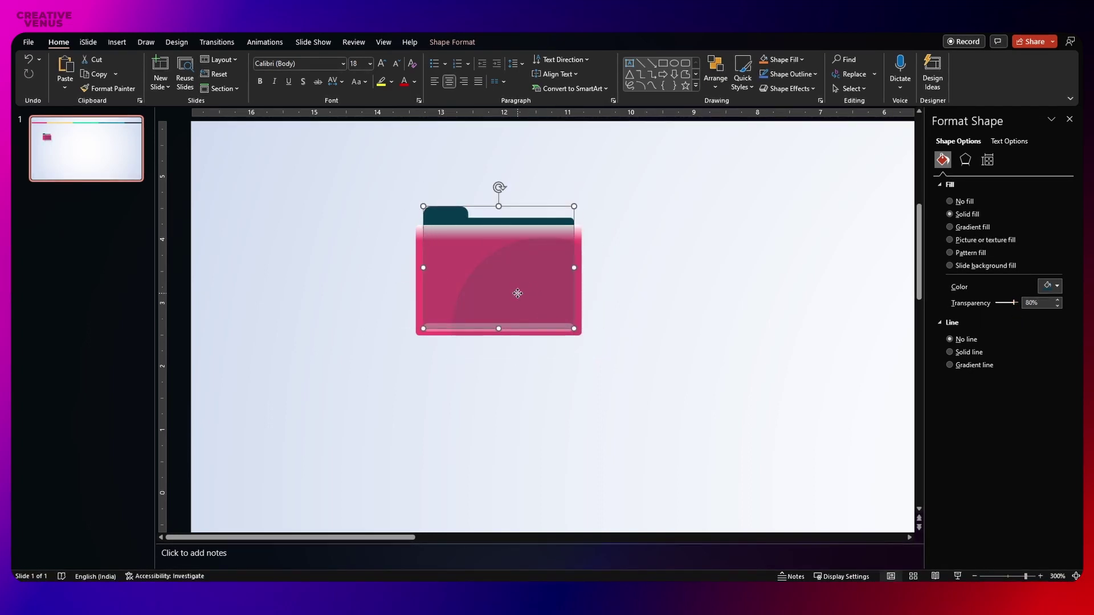
{"action": "right_click", "coordinate": [518, 293]}
{"action": "left_click", "coordinate": [599, 437]}
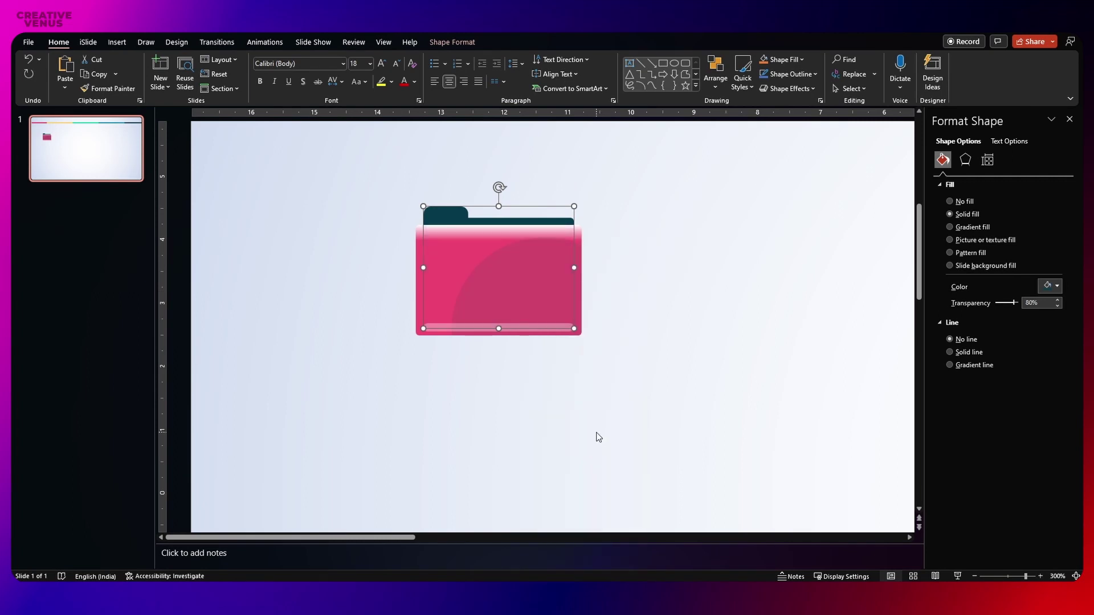
{"action": "key", "text": "Up"}
{"action": "key", "text": "Up"}
{"action": "key", "text": "Up"}
{"action": "key", "text": "Up"}
{"action": "key", "text": "Up"}
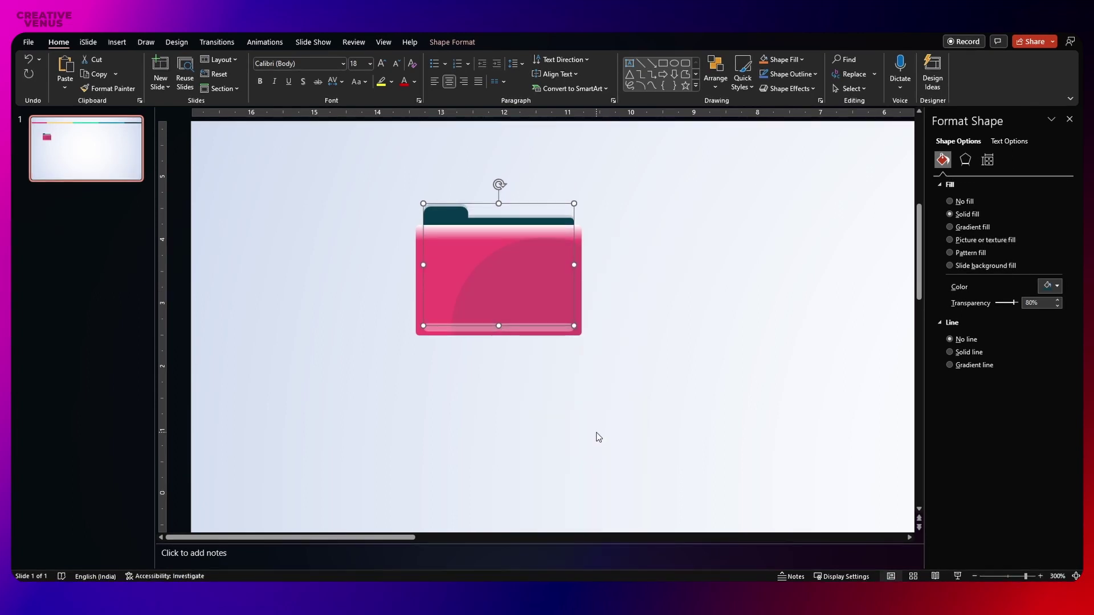
{"action": "left_click", "coordinate": [623, 470]}
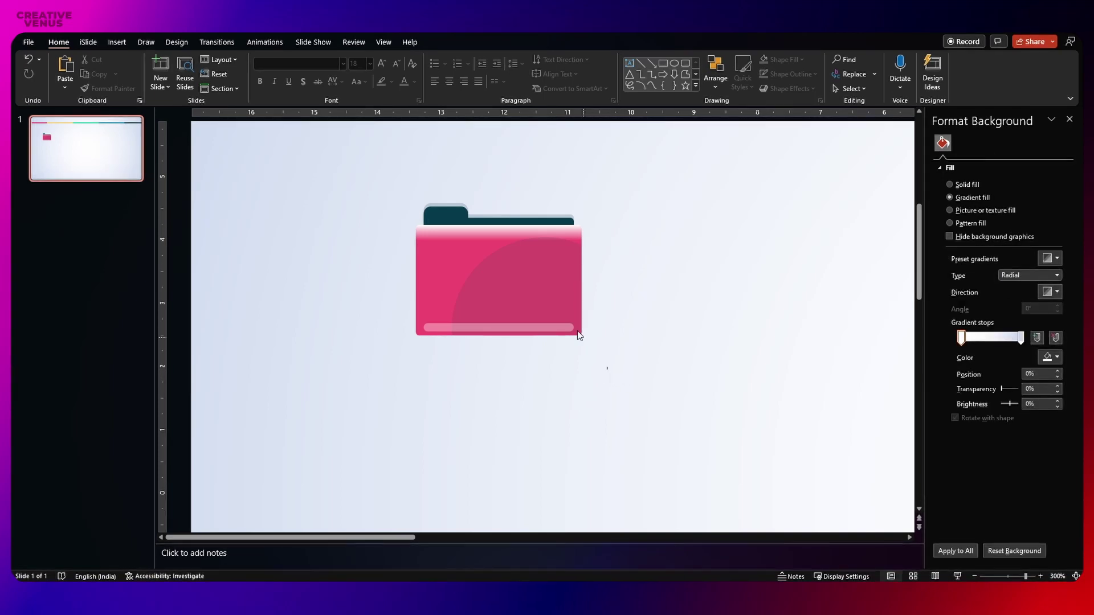
Step: Group all the folder pieces with Ctrl+G and apply an Outer shadow preset with 8 pt blur
{"action": "left_click_drag", "start_coordinate": [607, 369], "coordinate": [338, 167]}
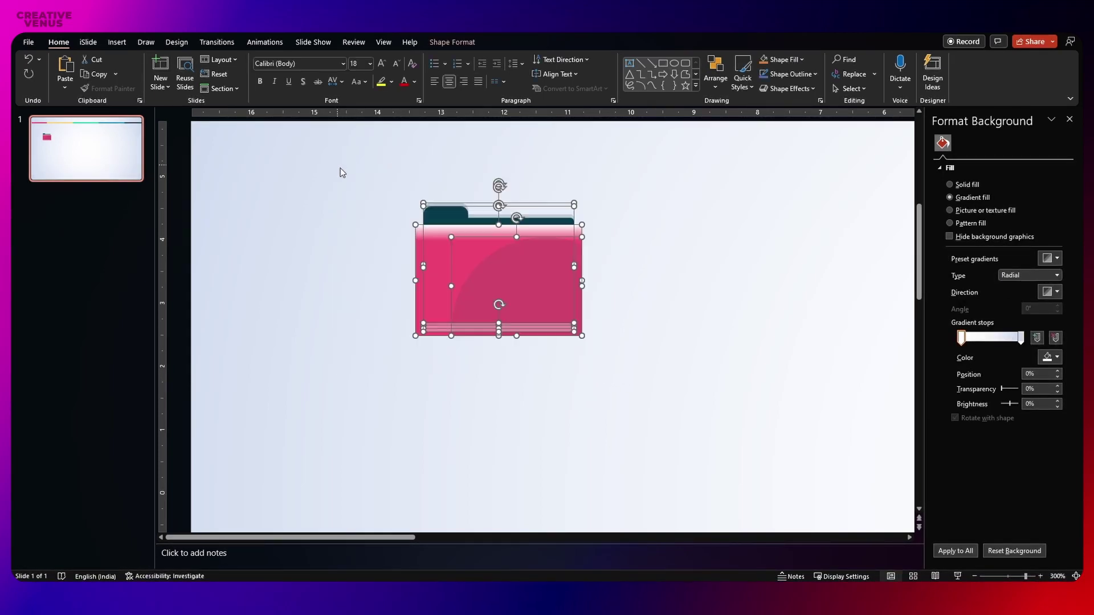
{"action": "key", "text": "ctrl+g"}
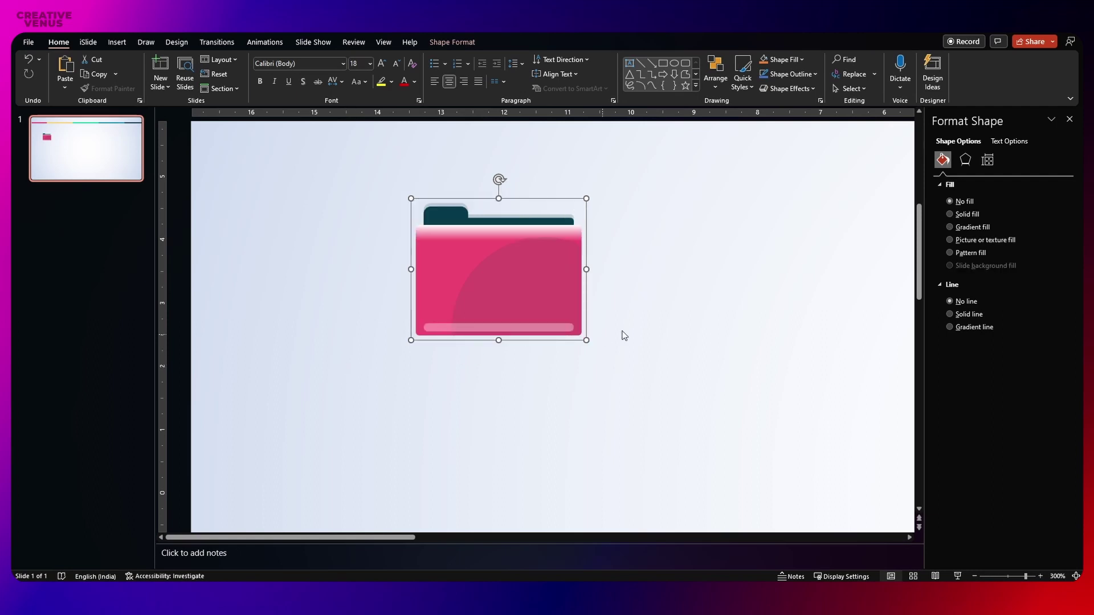
{"action": "left_click", "coordinate": [964, 160]}
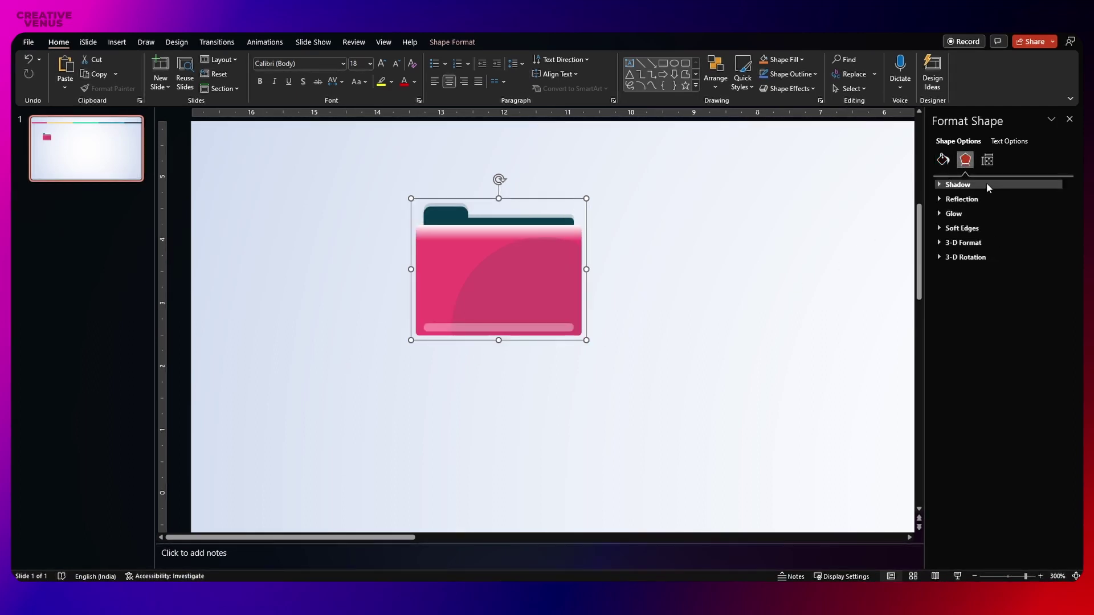
{"action": "left_click", "coordinate": [986, 185]}
{"action": "left_click", "coordinate": [1052, 200]}
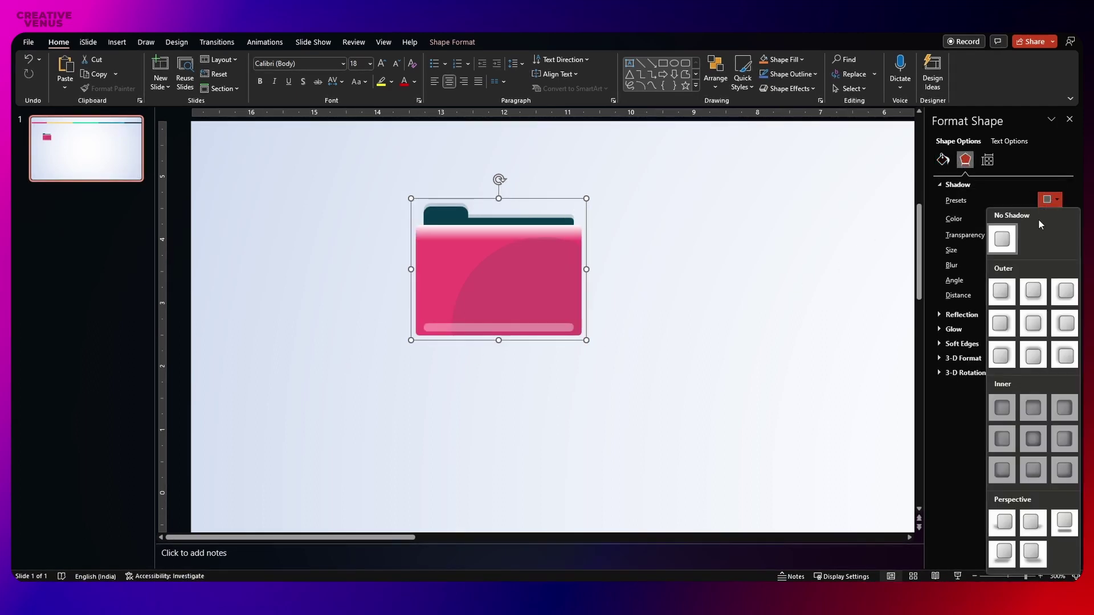
{"action": "left_click", "coordinate": [1000, 295]}
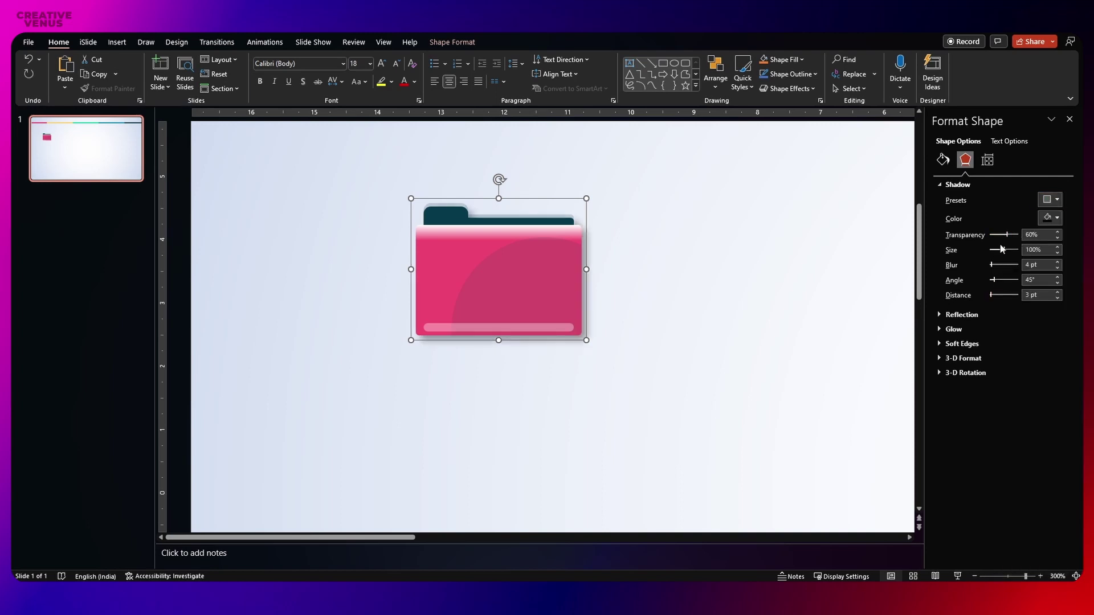
{"action": "left_click_drag", "start_coordinate": [993, 266], "coordinate": [1014, 236]}
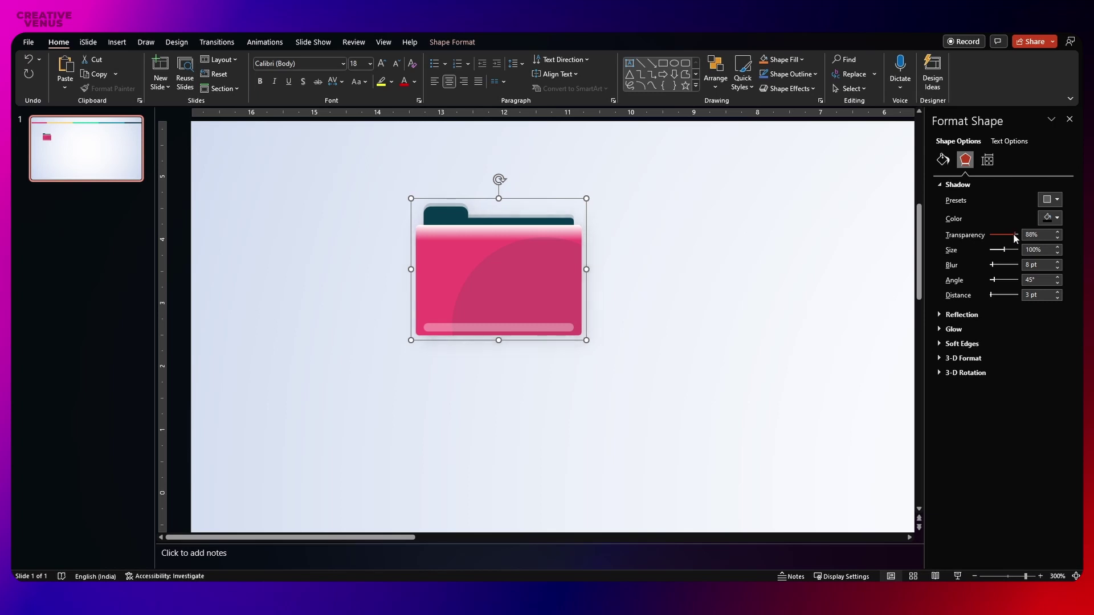
{"action": "left_click", "coordinate": [959, 330]}
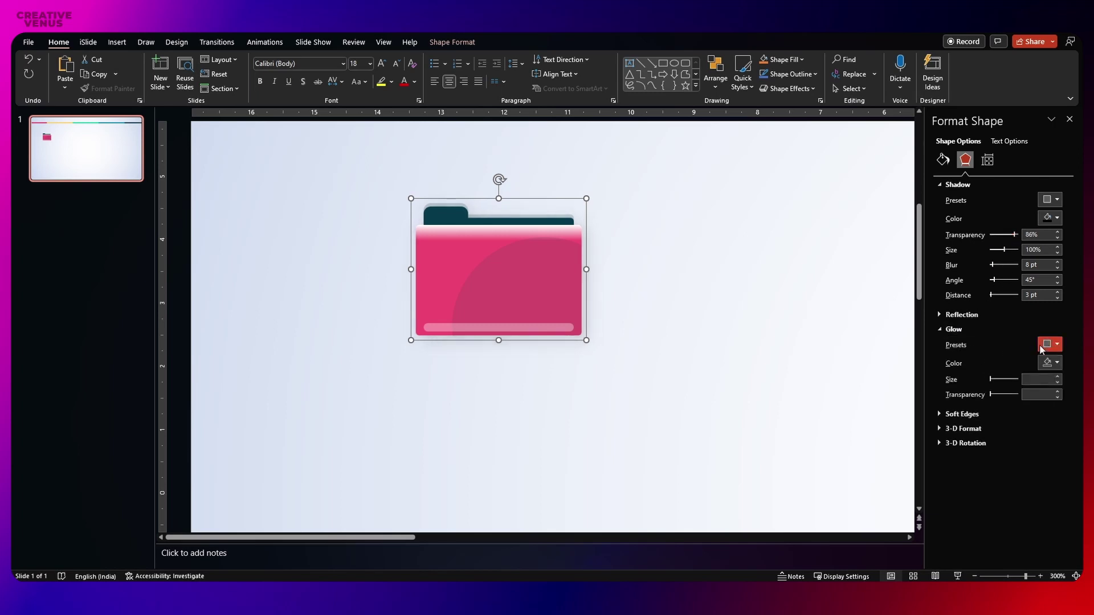
{"action": "left_click", "coordinate": [647, 315]}
Step: Move the grouped folder further right and down on the slide
{"action": "scroll", "coordinate": [647, 315], "scroll_direction": "down", "scroll_amount": 5}
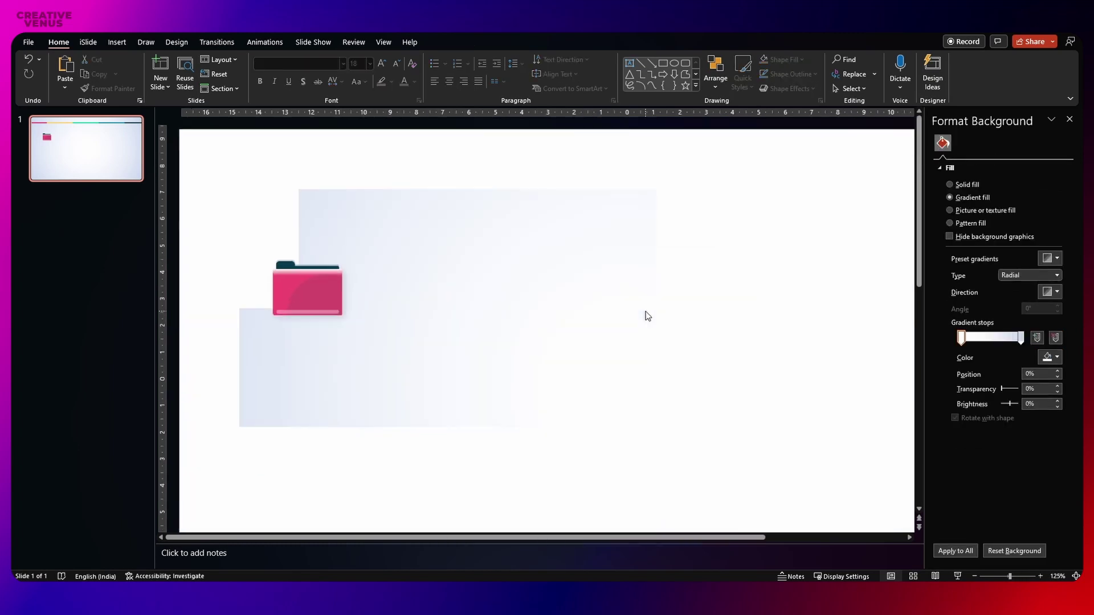
{"action": "scroll", "coordinate": [474, 326], "scroll_direction": "down", "scroll_amount": 2}
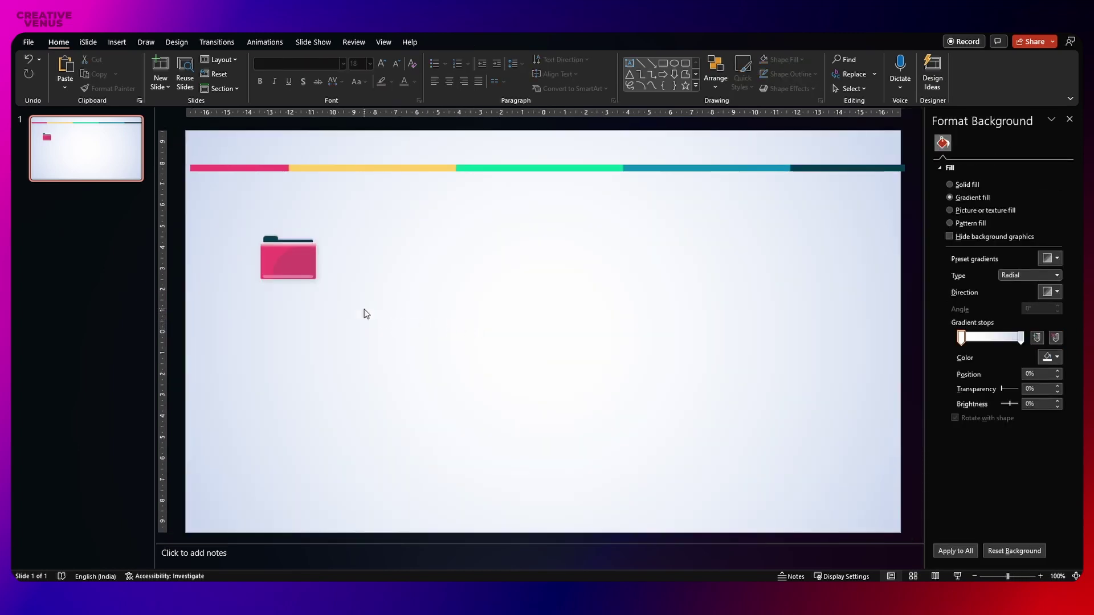
{"action": "left_click_drag", "start_coordinate": [360, 309], "coordinate": [234, 217]}
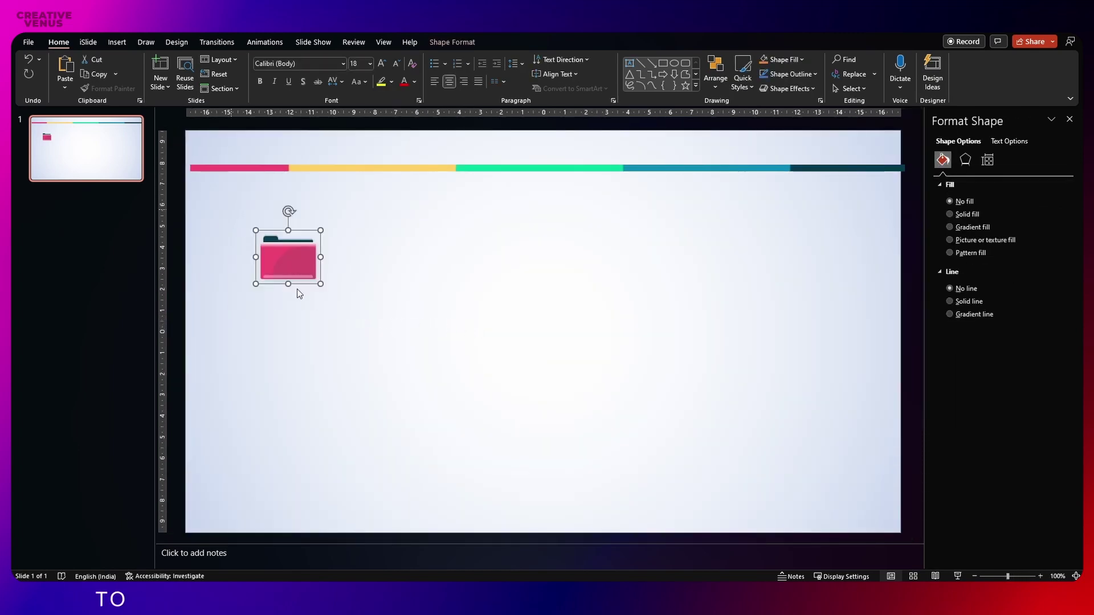
{"action": "left_click", "coordinate": [393, 302]}
{"action": "scroll", "coordinate": [380, 282], "scroll_direction": "down", "scroll_amount": 2}
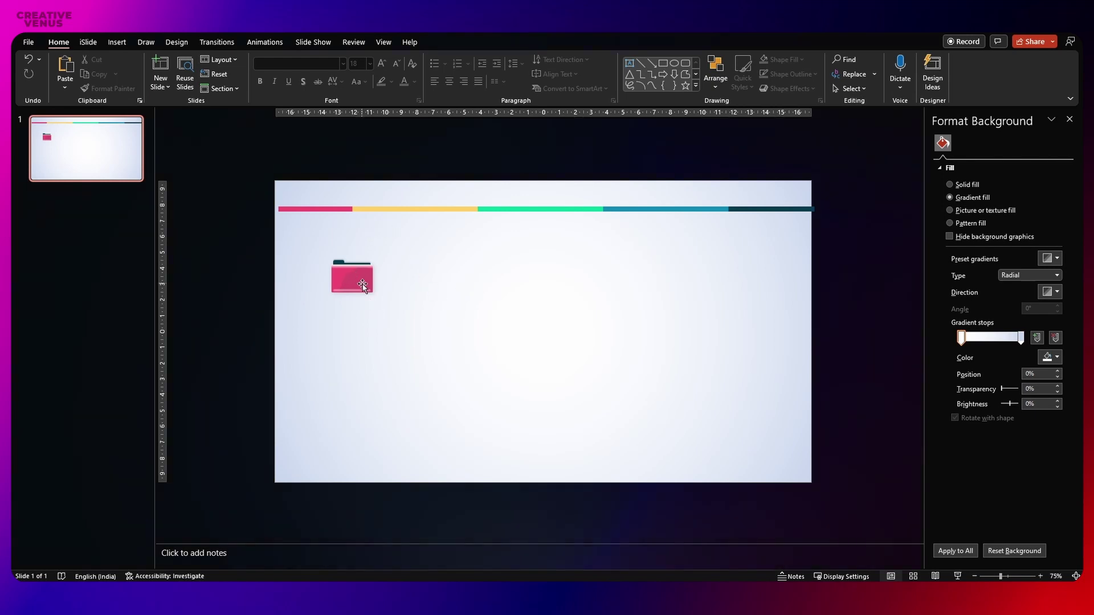
{"action": "left_click_drag", "start_coordinate": [368, 290], "coordinate": [296, 241]}
{"action": "left_click_drag", "start_coordinate": [347, 269], "coordinate": [462, 301]}
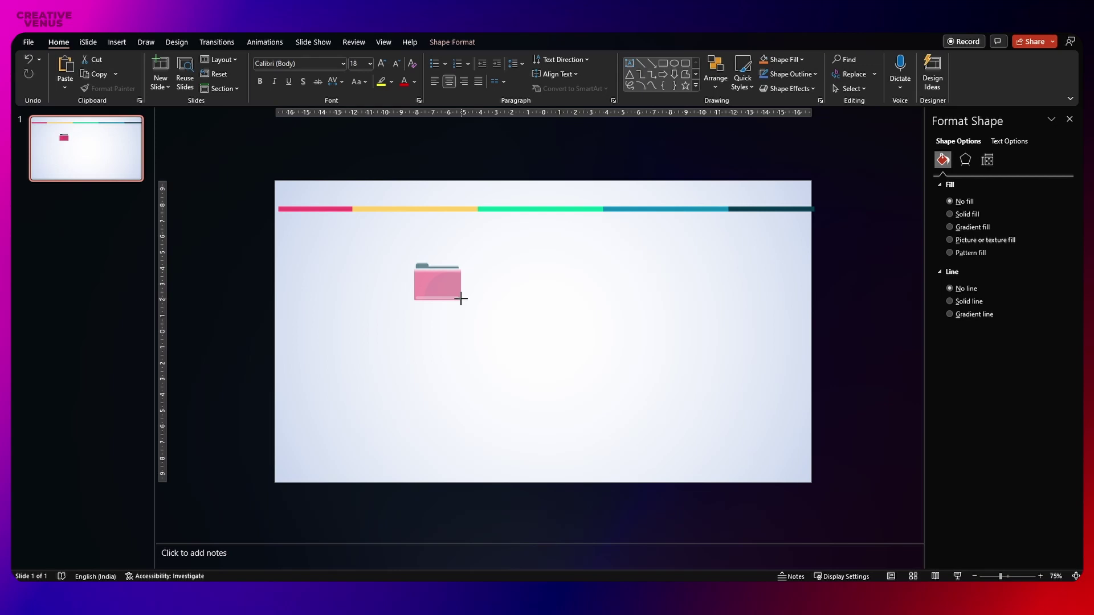
Step: Open the Shapes gallery on the Insert tab
{"action": "left_click", "coordinate": [494, 302]}
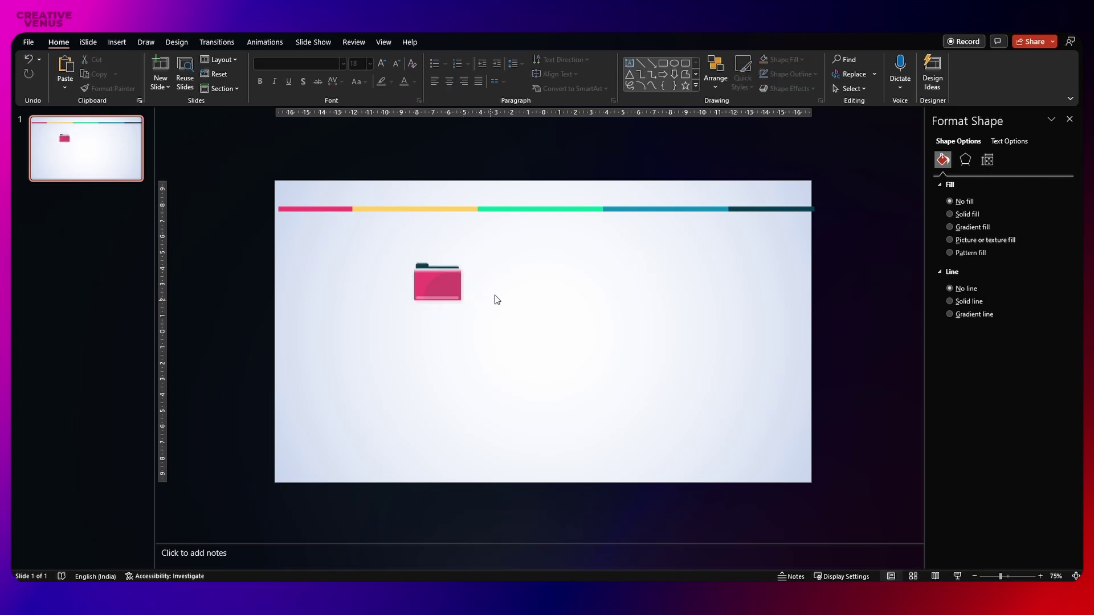
{"action": "left_click", "coordinate": [120, 42]}
{"action": "left_click", "coordinate": [224, 67]}
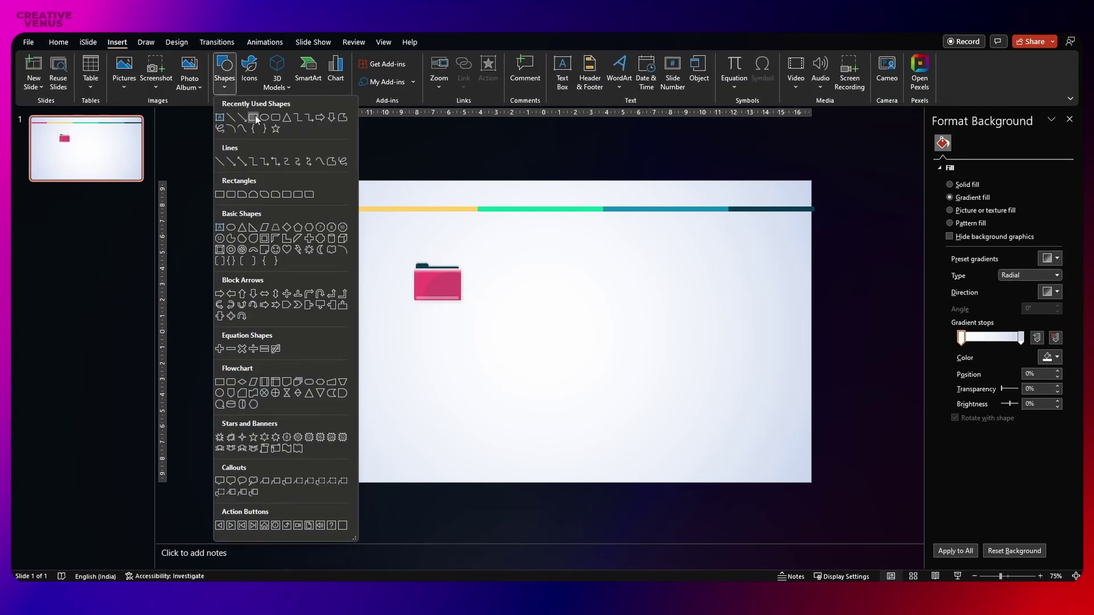
Step: Draw a rectangle bar from the folder's edge with a linear 180° gradient fill and no outline
{"action": "left_click", "coordinate": [255, 118]}
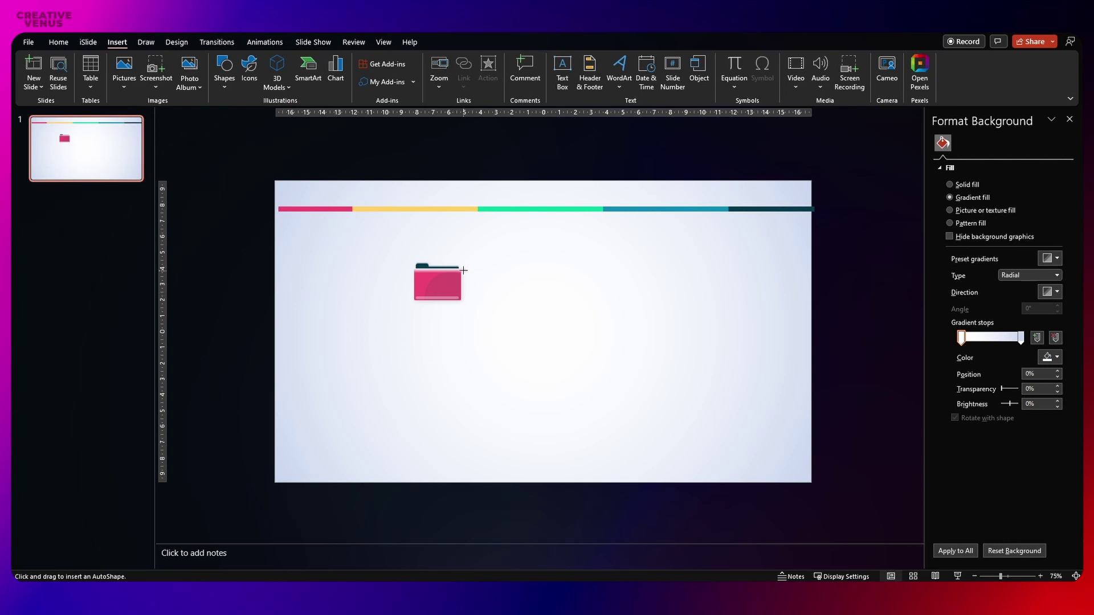
{"action": "left_click_drag", "start_coordinate": [460, 272], "coordinate": [604, 295]}
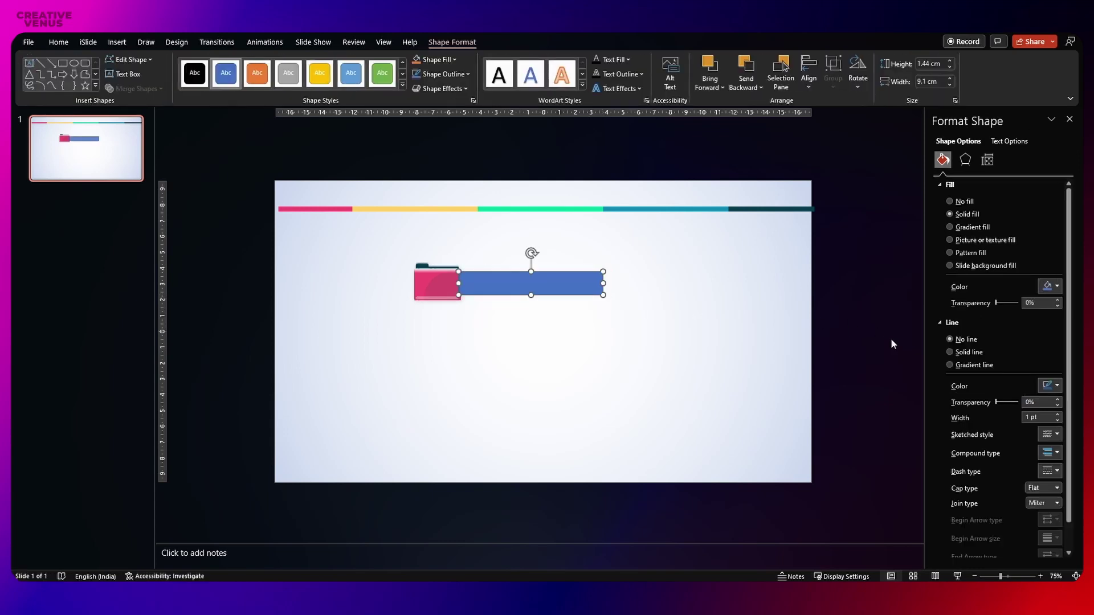
{"action": "left_click", "coordinate": [949, 351]}
{"action": "left_click", "coordinate": [976, 228]}
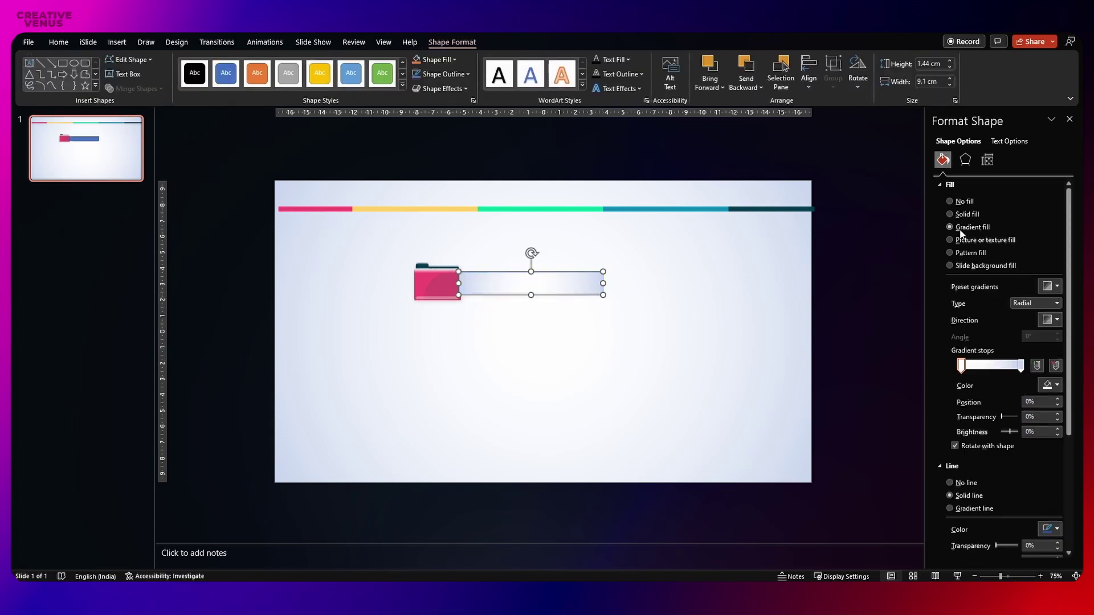
{"action": "left_click", "coordinate": [972, 484]}
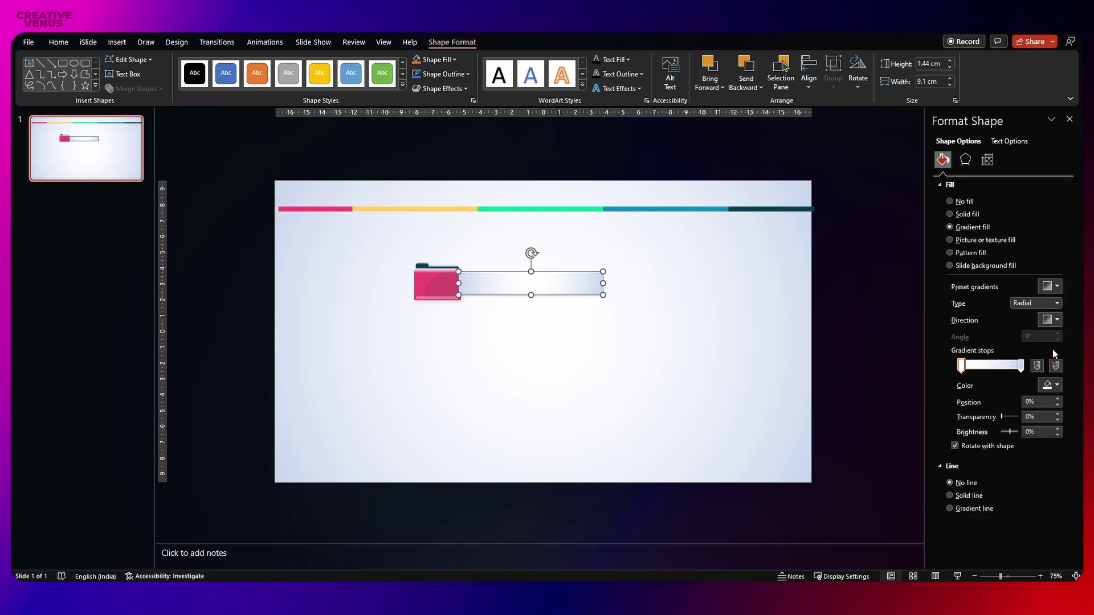
{"action": "left_click", "coordinate": [1054, 306]}
{"action": "left_click", "coordinate": [1045, 316]}
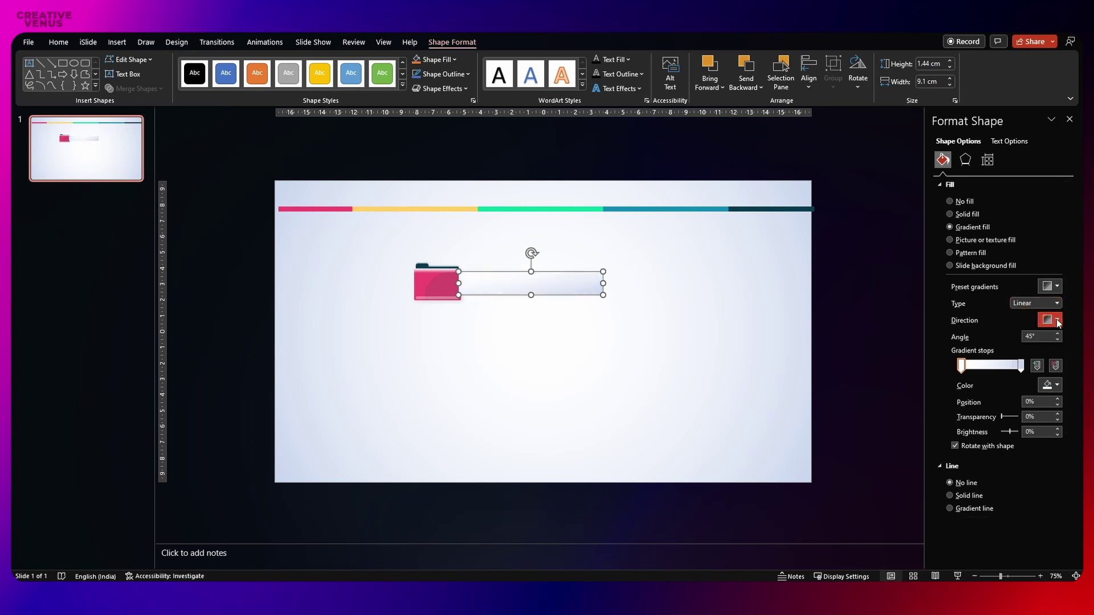
{"action": "left_click", "coordinate": [1049, 320]}
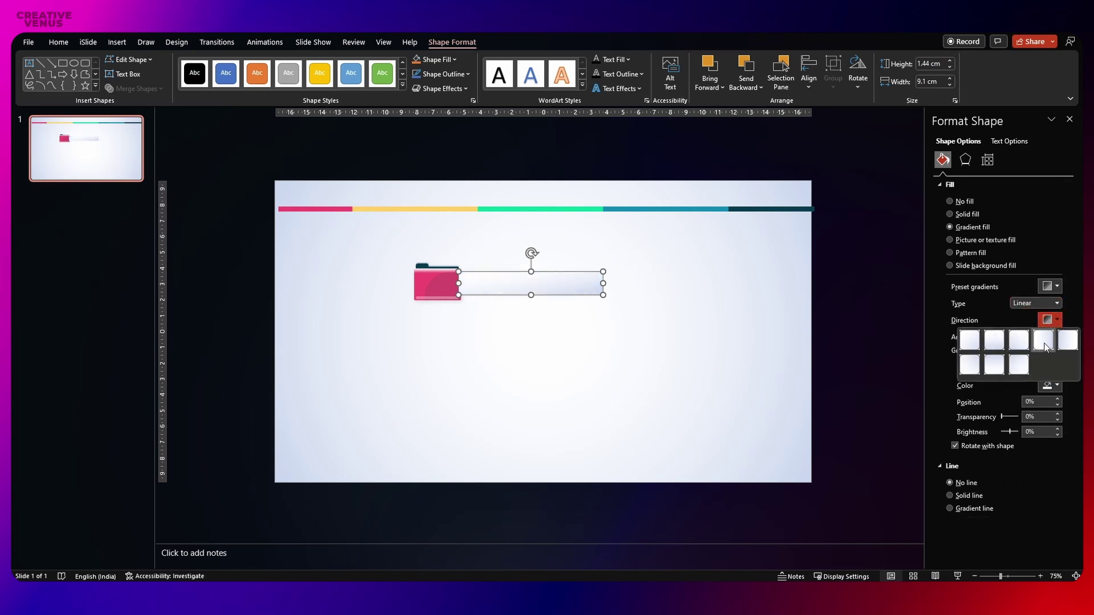
{"action": "left_click", "coordinate": [1067, 341]}
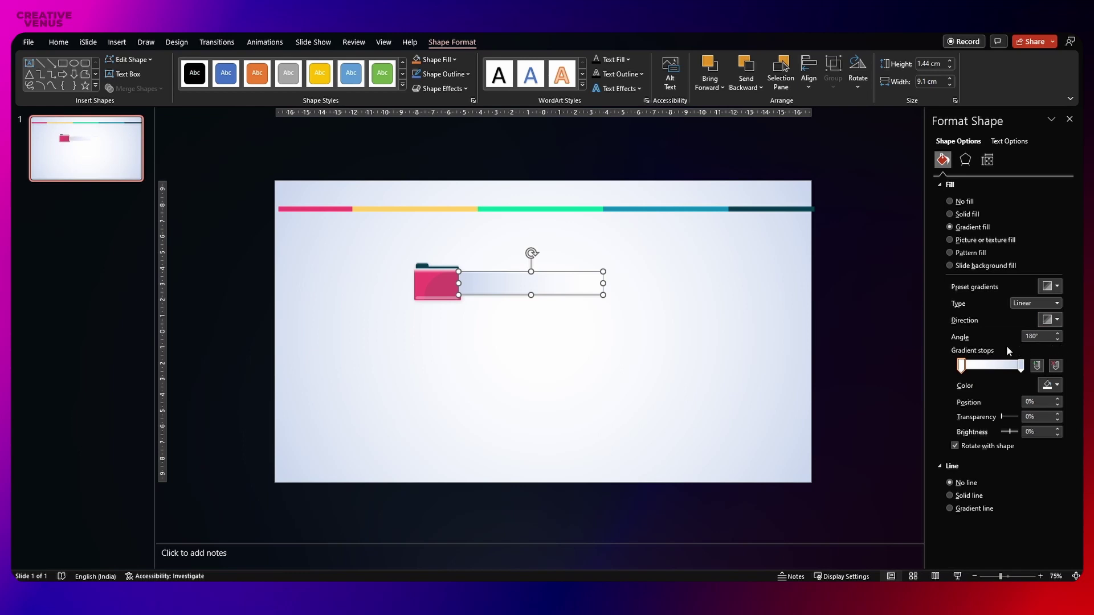
Step: Sample the slide's light blue-grey for the gradient and make the left stop 100% transparent
{"action": "left_click", "coordinate": [1055, 386]}
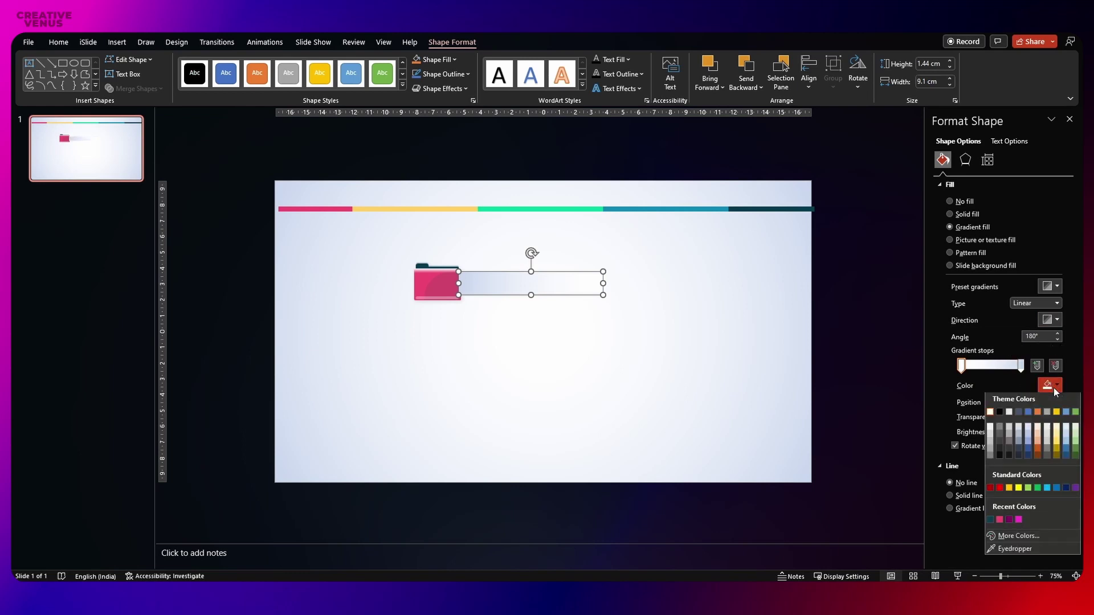
{"action": "left_click", "coordinate": [1005, 555]}
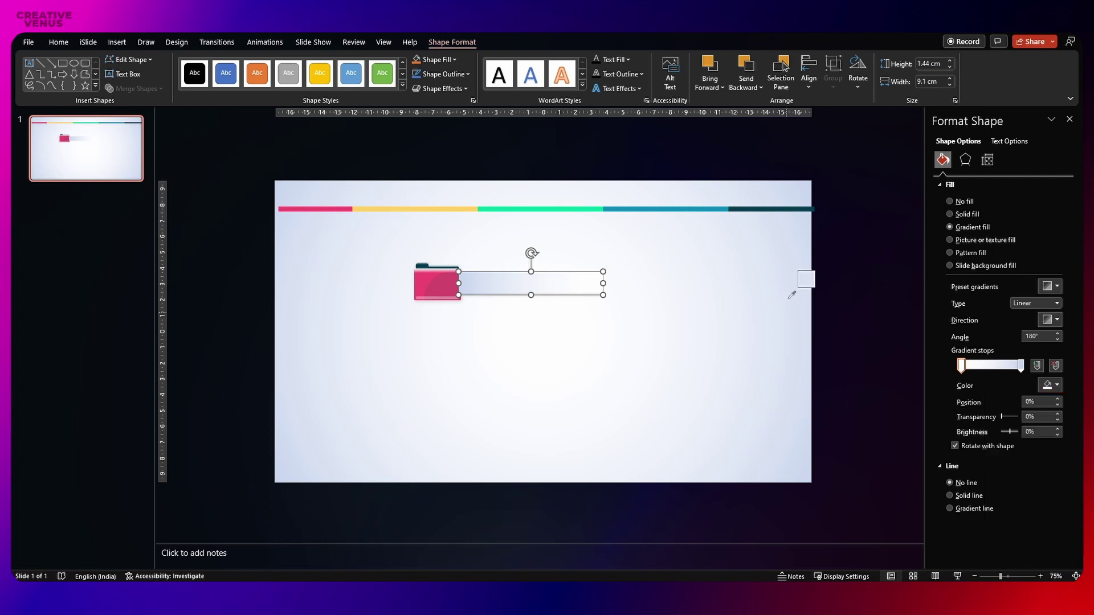
{"action": "left_click", "coordinate": [809, 303]}
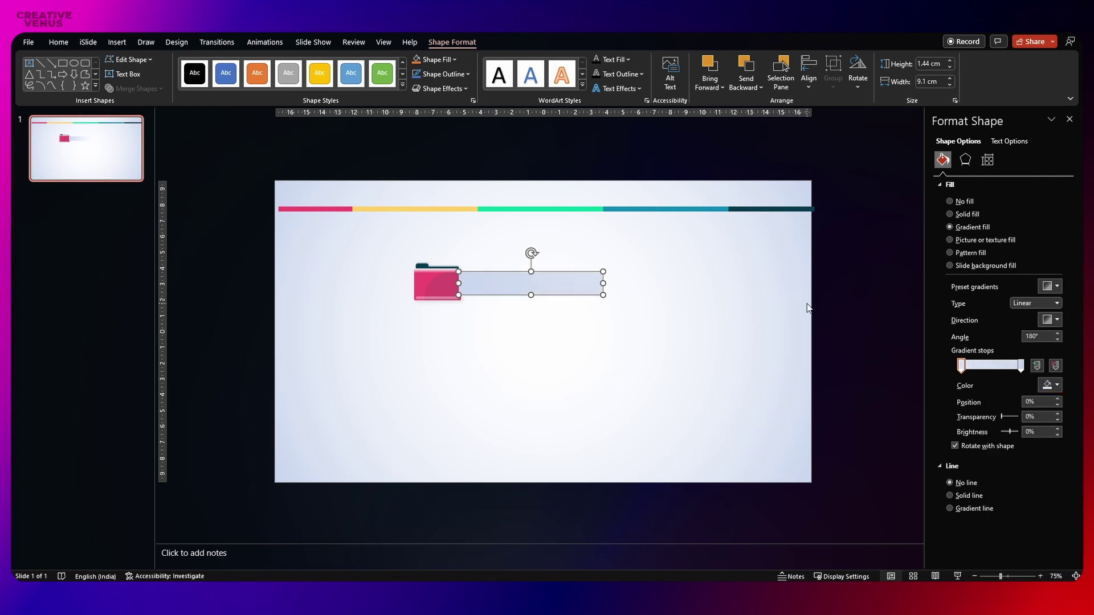
{"action": "left_click", "coordinate": [1021, 367]}
{"action": "left_click_drag", "start_coordinate": [1001, 417], "coordinate": [938, 370]}
{"action": "left_click", "coordinate": [962, 366]}
{"action": "left_click_drag", "start_coordinate": [1003, 417], "coordinate": [1020, 417]}
{"action": "left_click", "coordinate": [747, 394]}
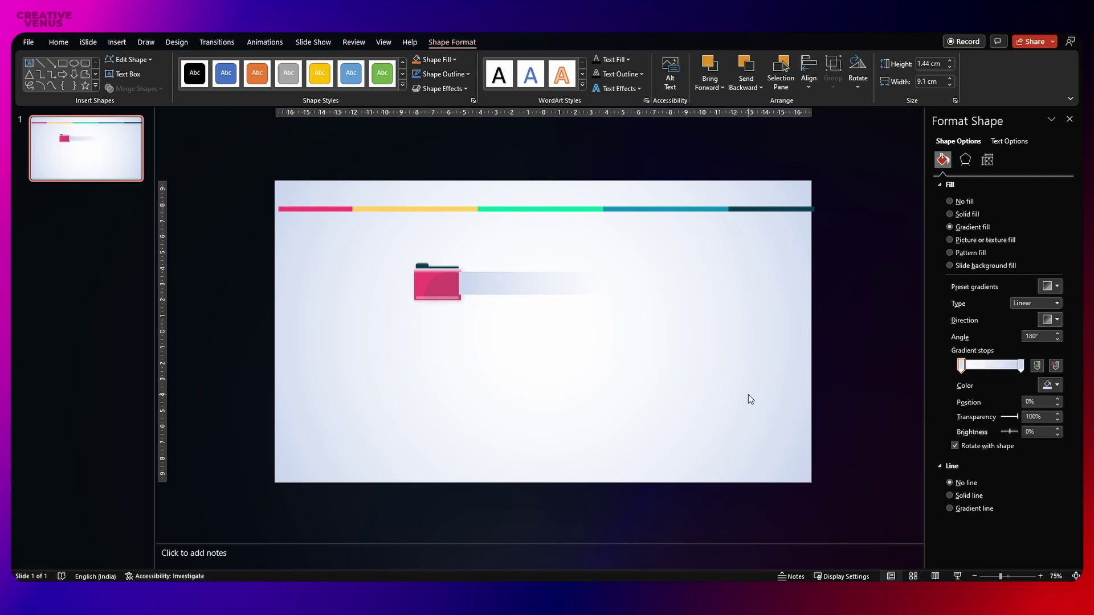
{"action": "left_click", "coordinate": [487, 287]}
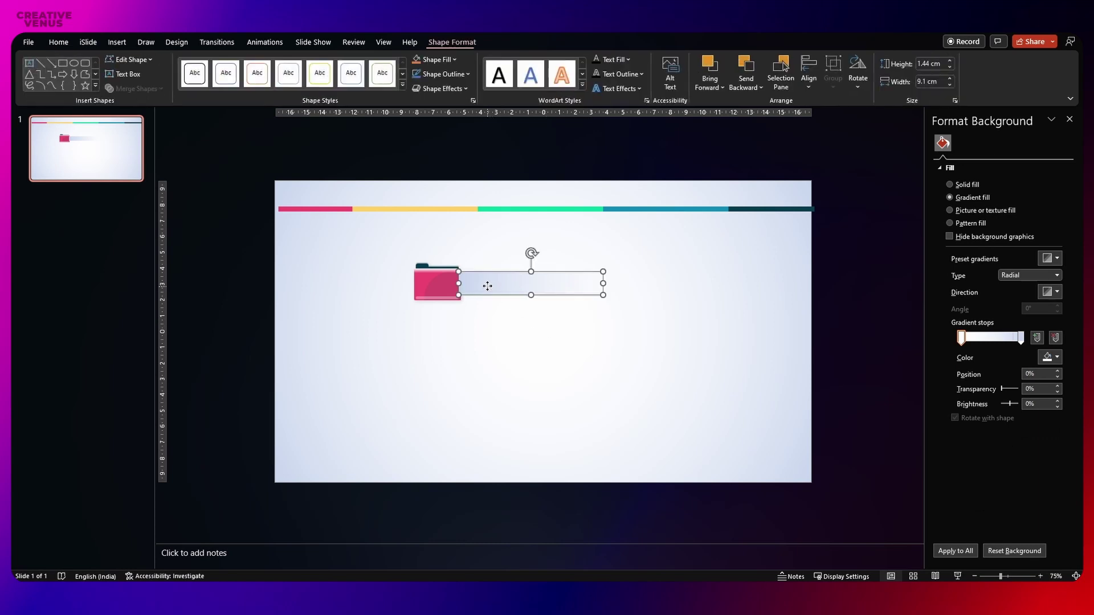
Step: Drag the gradient bar up to the folder's top edge and stretch its bottom to the folder's bottom
{"action": "right_click", "coordinate": [487, 287]}
{"action": "key", "text": "Escape"}
{"action": "scroll", "coordinate": [462, 314], "scroll_direction": "up", "scroll_amount": 10}
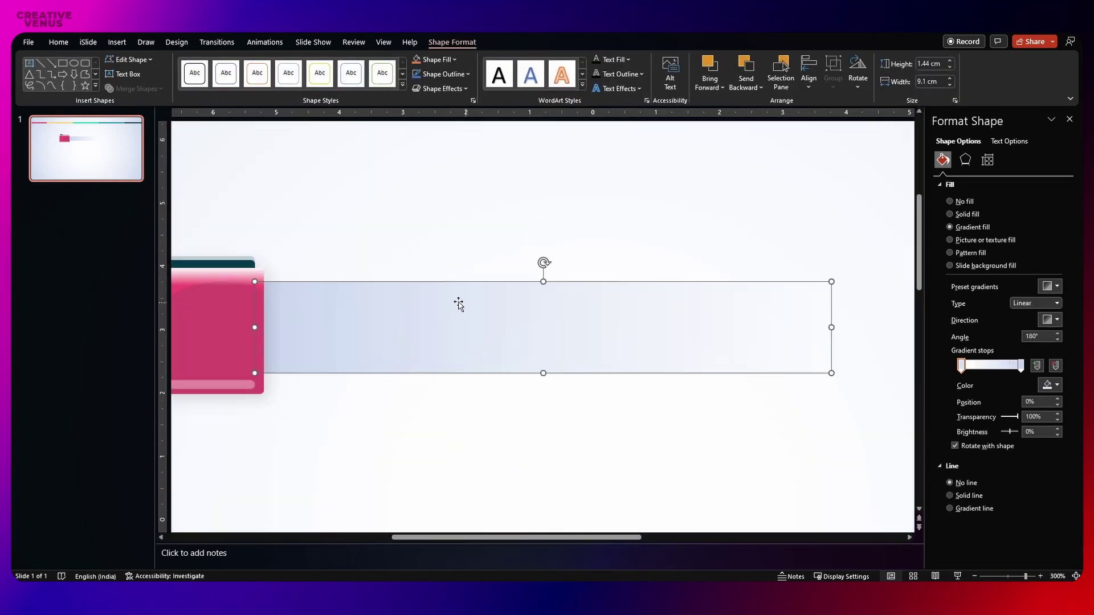
{"action": "left_click_drag", "start_coordinate": [456, 305], "coordinate": [414, 290]}
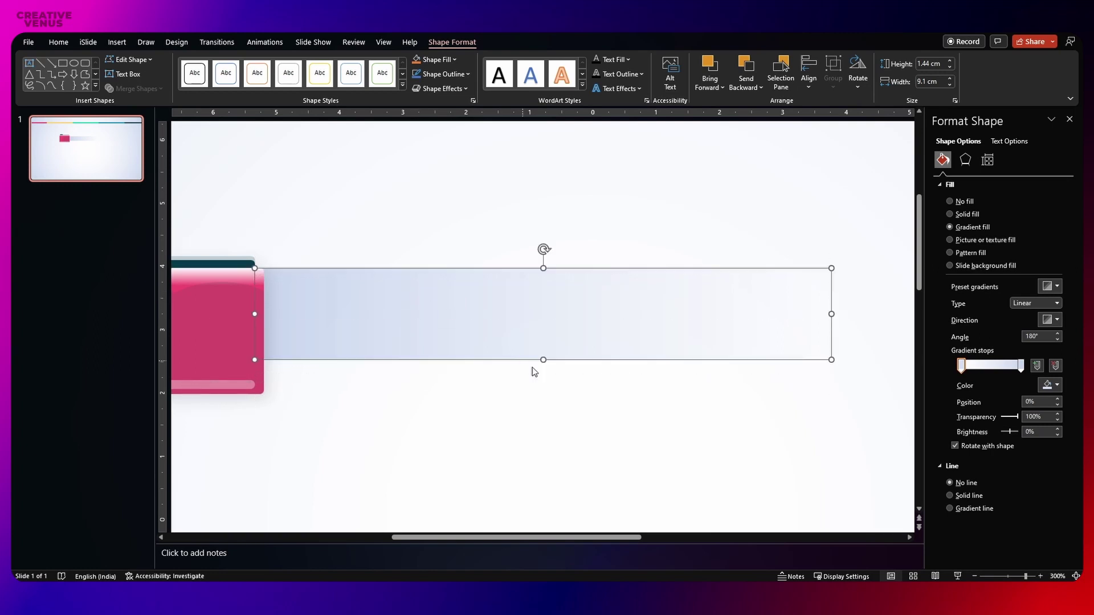
{"action": "left_click_drag", "start_coordinate": [538, 359], "coordinate": [545, 393]}
{"action": "left_click", "coordinate": [483, 410]}
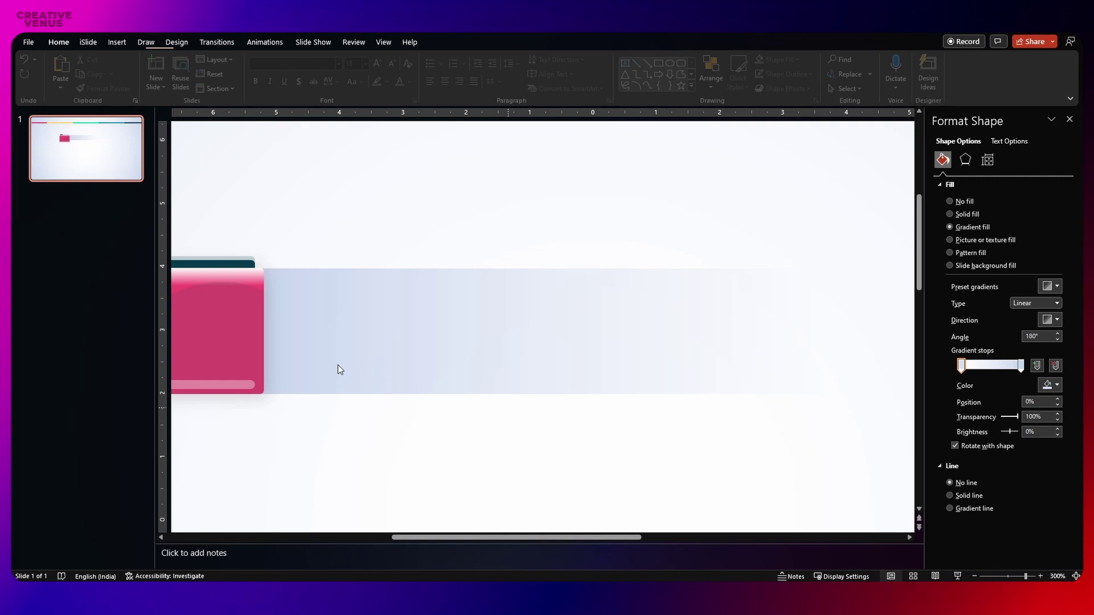
{"action": "left_click", "coordinate": [319, 323]}
{"action": "scroll", "coordinate": [320, 323], "scroll_direction": "down", "scroll_amount": 5}
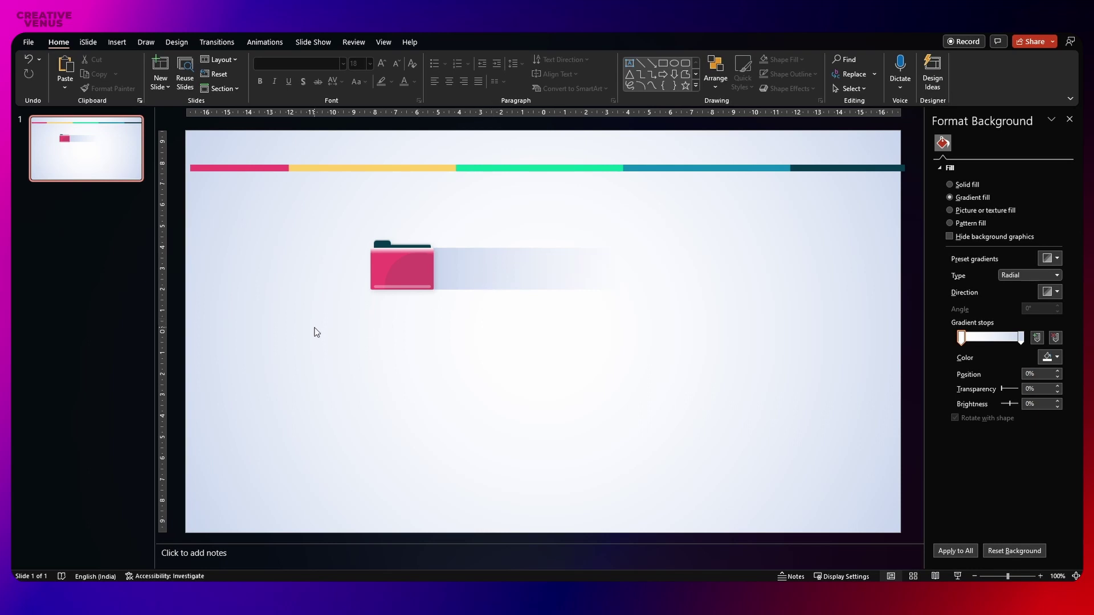
{"action": "scroll", "coordinate": [328, 322], "scroll_direction": "up", "scroll_amount": 5}
{"action": "left_click", "coordinate": [116, 42]}
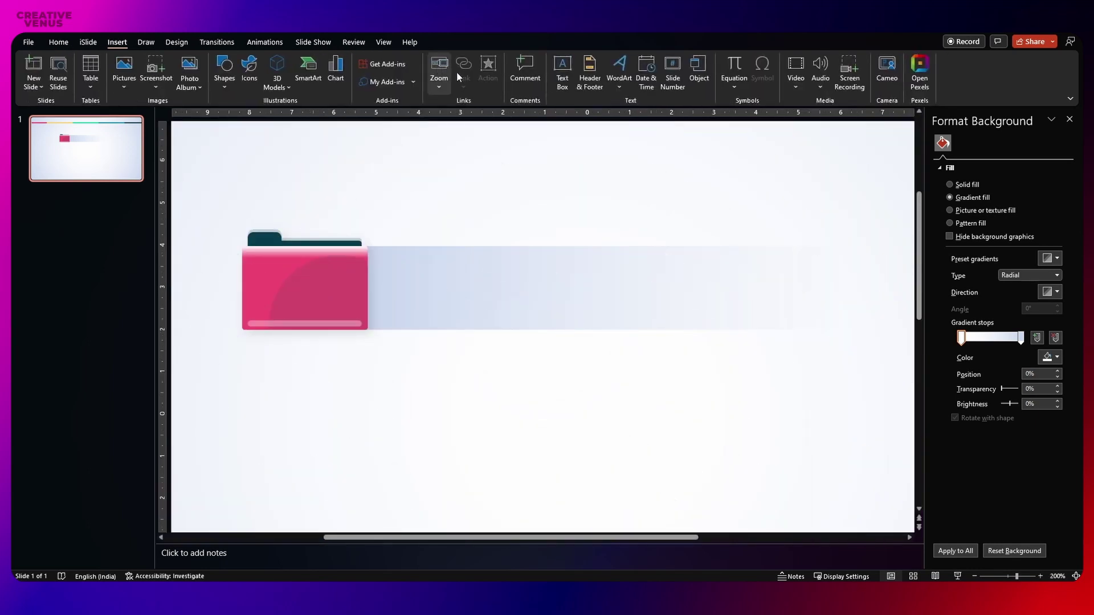
Step: Add a text box on the pink folder reading 'FOLDER' in Agency FB
{"action": "left_click", "coordinate": [559, 80]}
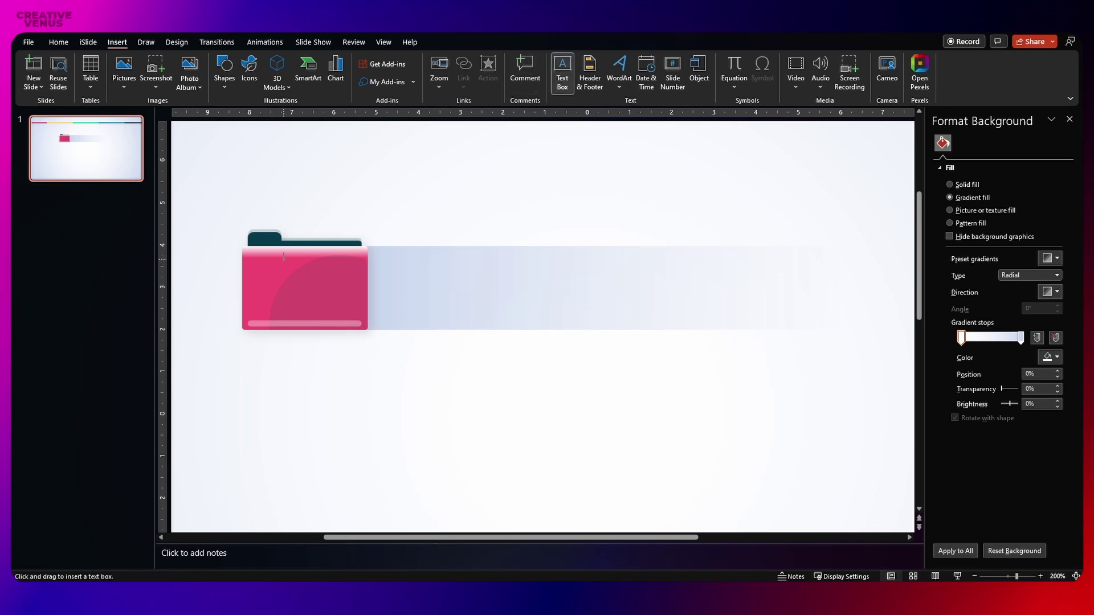
{"action": "left_click_drag", "start_coordinate": [284, 256], "coordinate": [357, 275]}
{"action": "left_click_drag", "start_coordinate": [399, 308], "coordinate": [403, 313]}
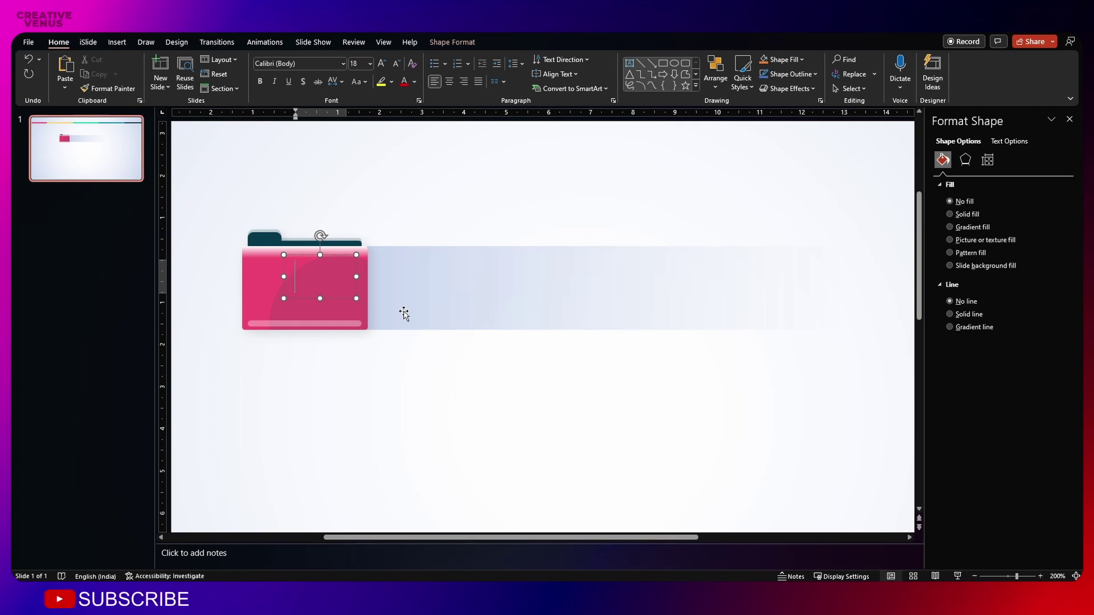
{"action": "type", "text": "FOL"}
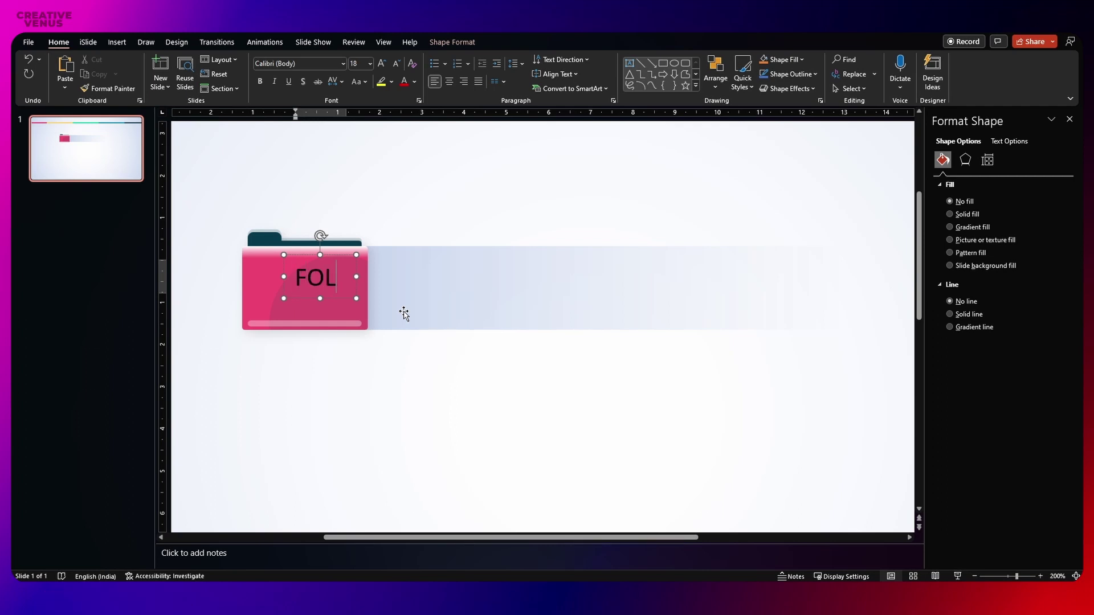
{"action": "type", "text": "DER"}
{"action": "key", "text": "ctrl+a"}
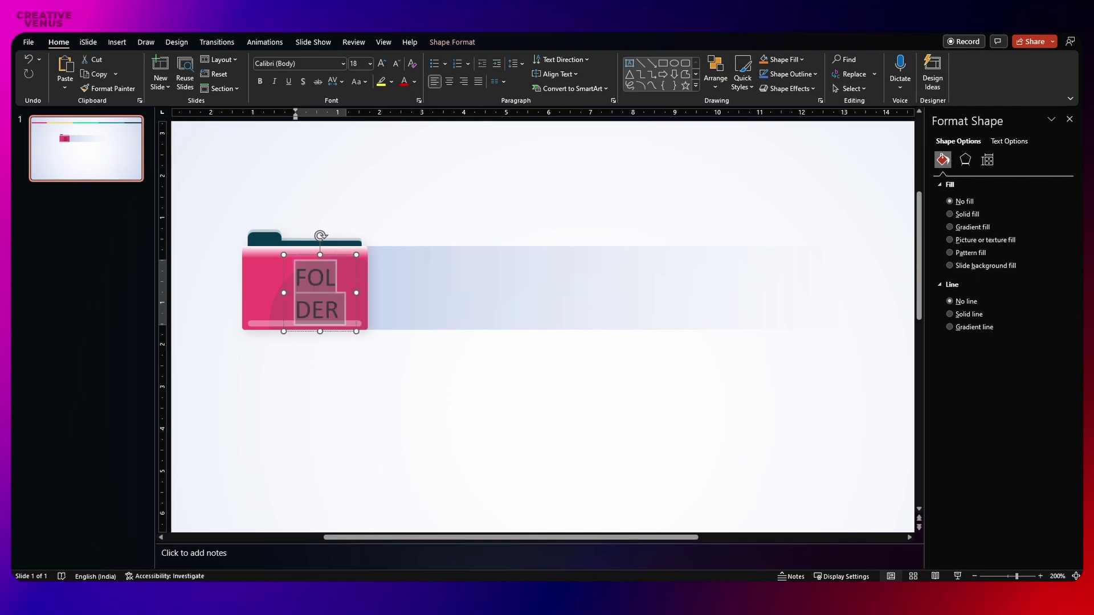
{"action": "left_click", "coordinate": [316, 62]}
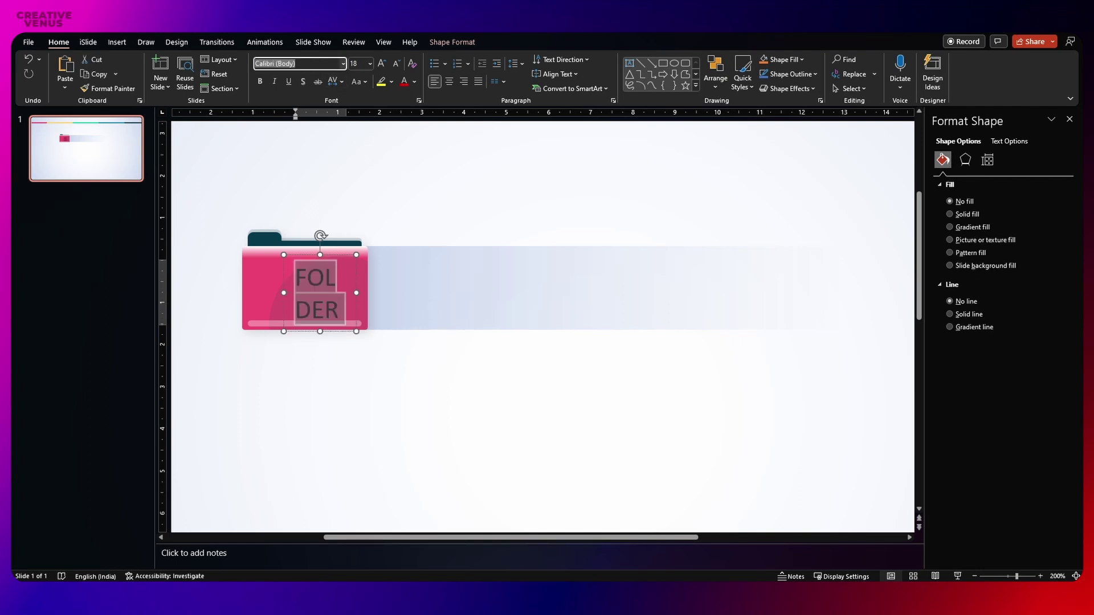
{"action": "type", "text": "Agency FB"}
{"action": "key", "text": "Return"}
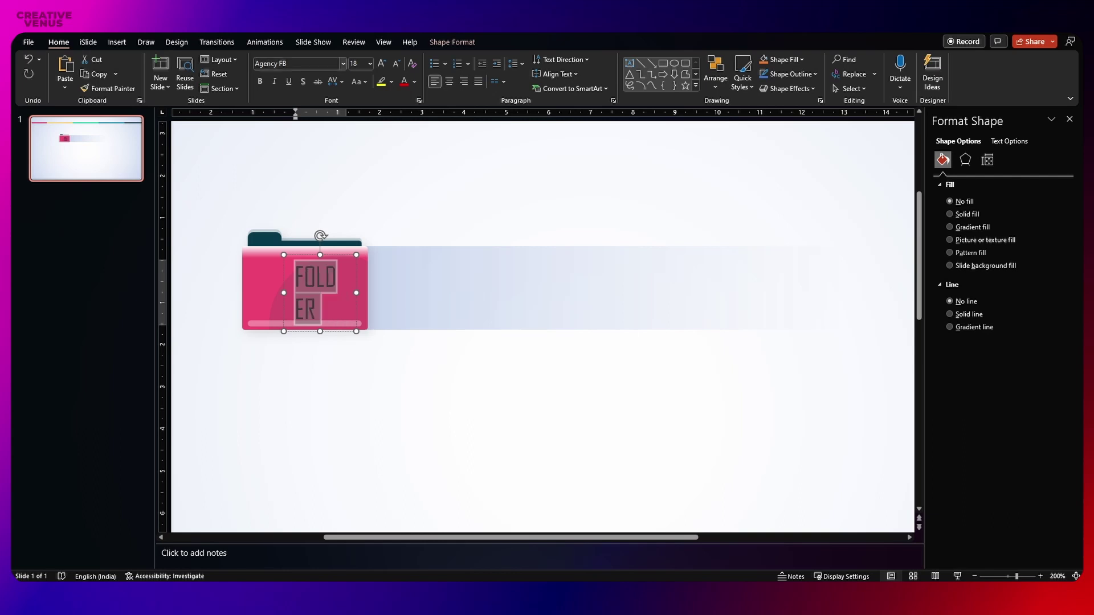
Step: Make FOLDER white, 12 pt with Loose spacing, and widen its box to fit one line
{"action": "left_click", "coordinate": [396, 64]}
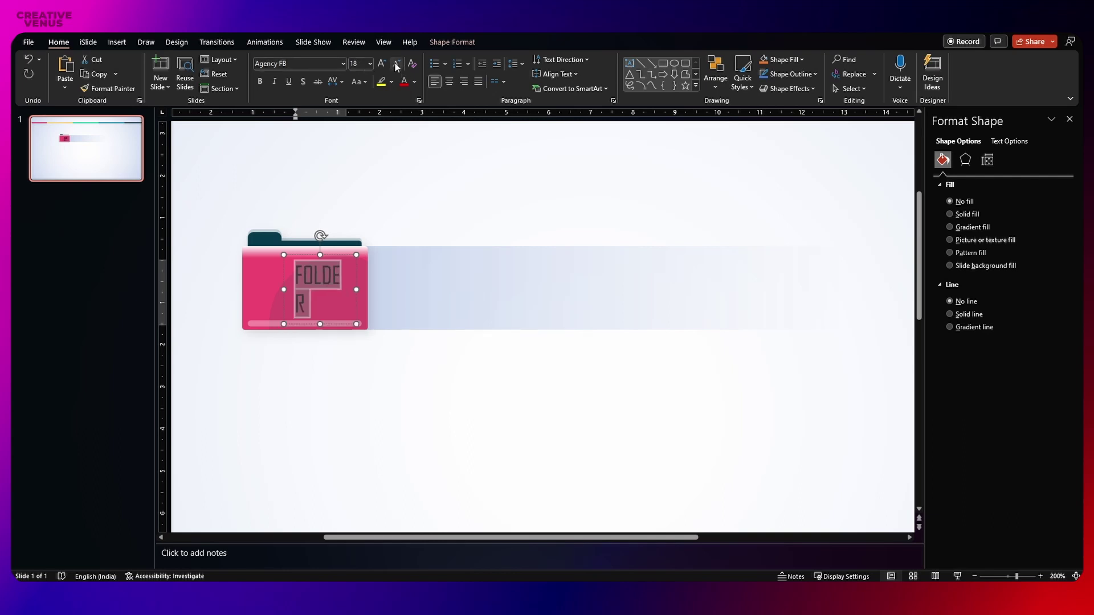
{"action": "left_click", "coordinate": [396, 64]}
{"action": "left_click", "coordinate": [382, 63]}
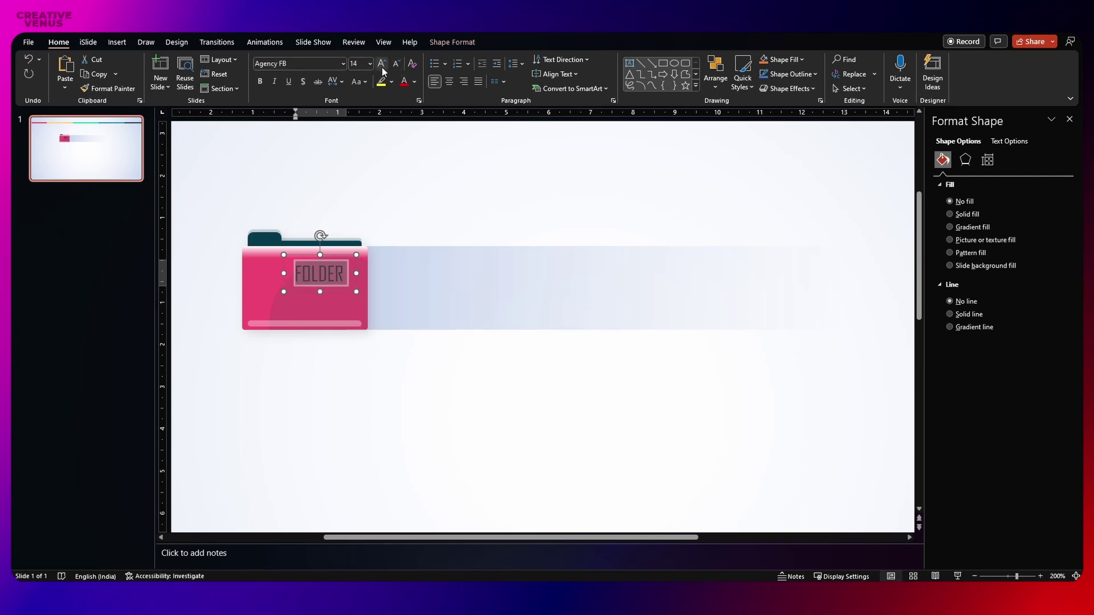
{"action": "left_click", "coordinate": [414, 83]}
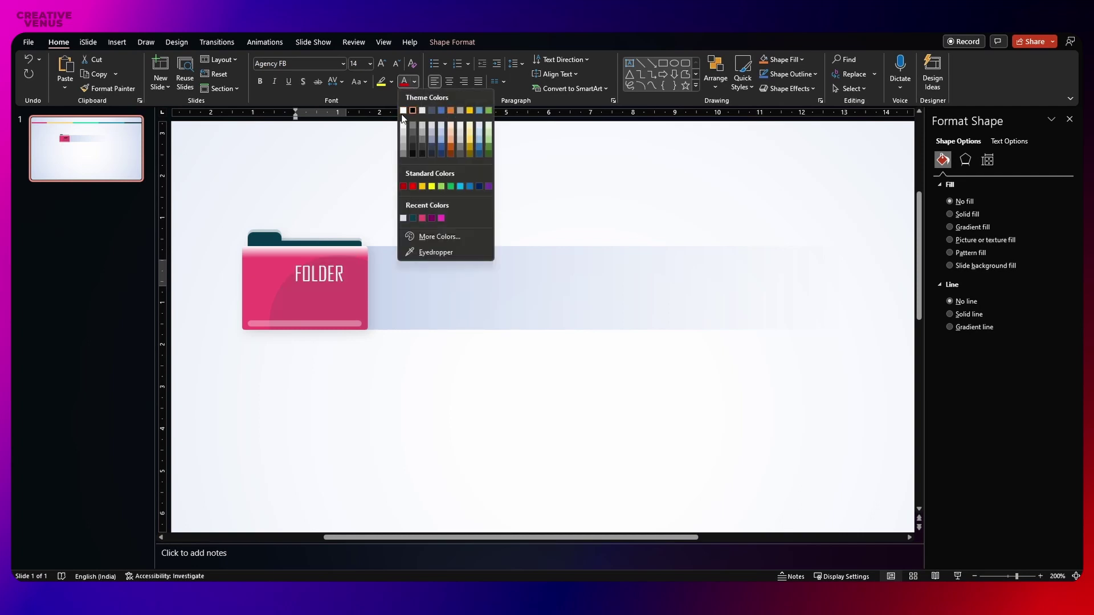
{"action": "left_click", "coordinate": [404, 111]}
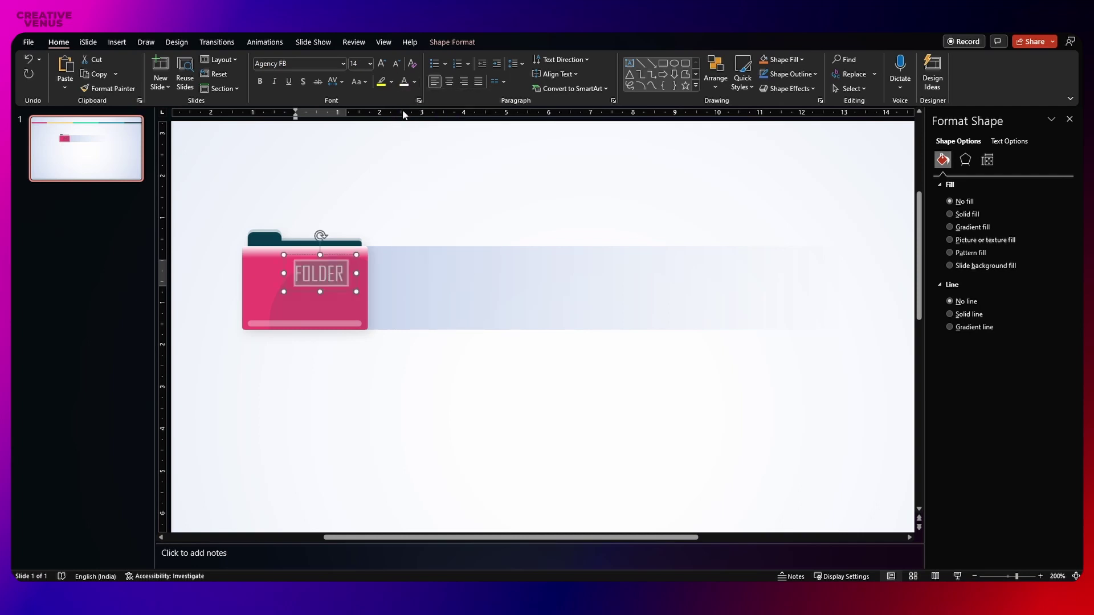
{"action": "key", "text": "ctrl+b"}
{"action": "left_click", "coordinate": [398, 64]}
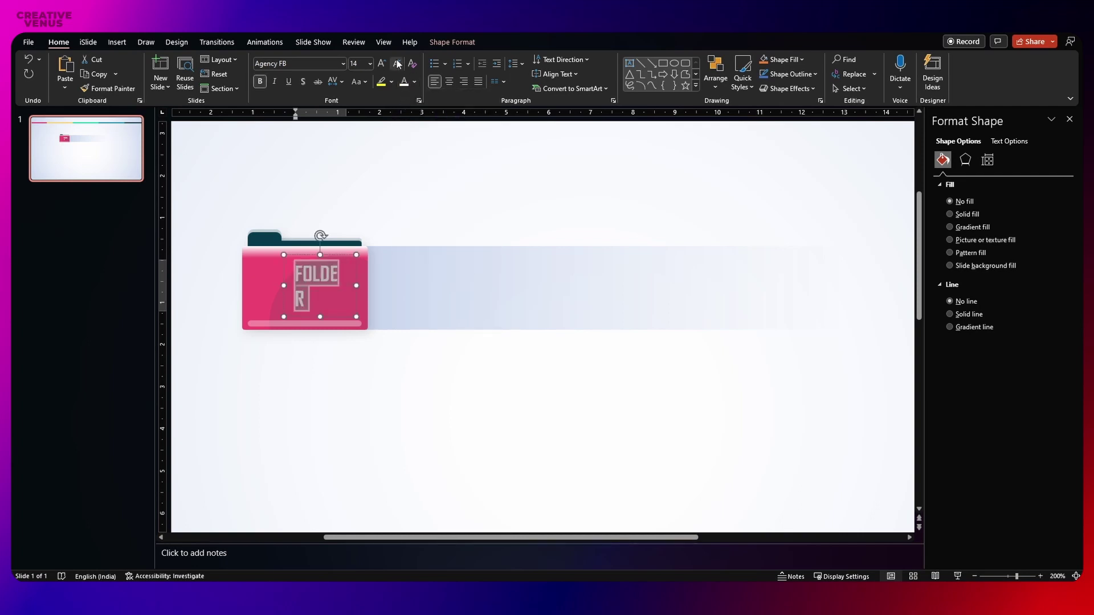
{"action": "left_click", "coordinate": [331, 82]}
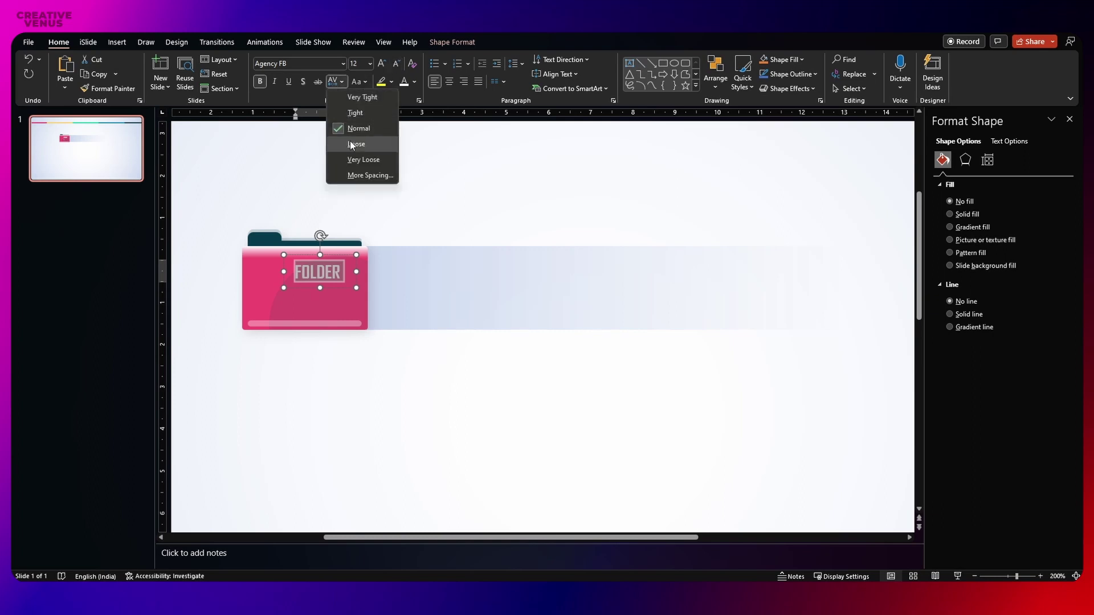
{"action": "left_click", "coordinate": [350, 141]}
{"action": "left_click_drag", "start_coordinate": [284, 281], "coordinate": [269, 282]}
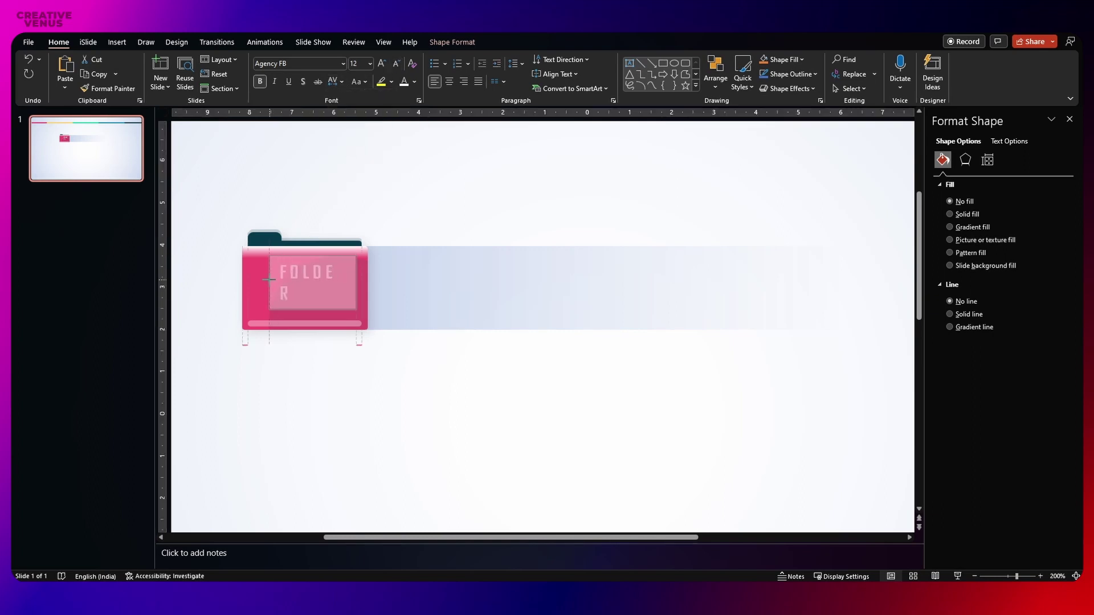
{"action": "left_click", "coordinate": [302, 275]}
{"action": "left_click_drag", "start_coordinate": [357, 282], "coordinate": [350, 251]}
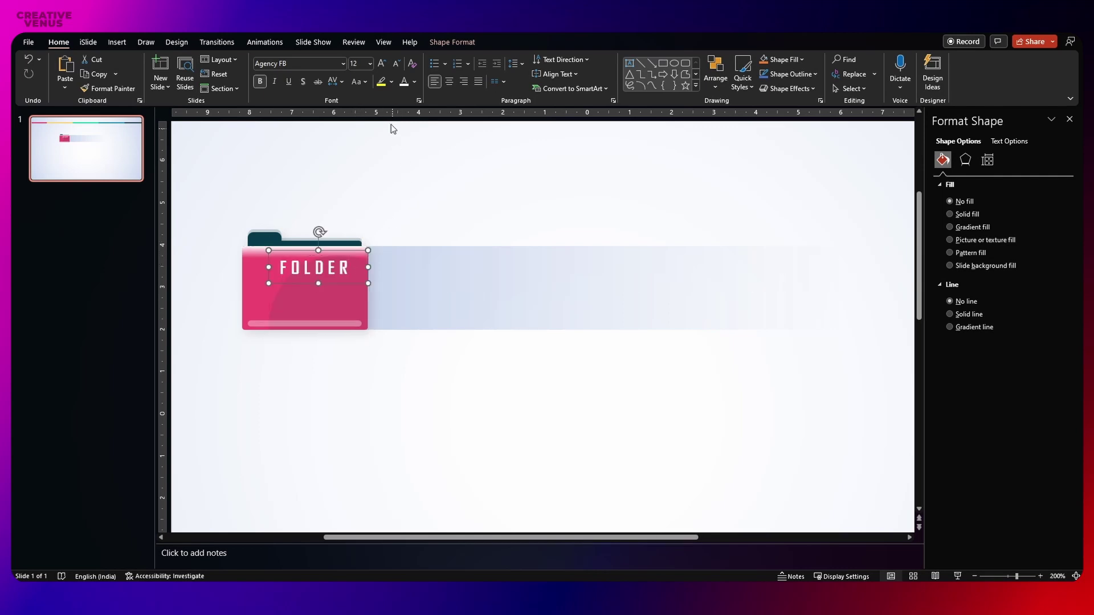
Step: Right-align the FOLDER label, nudge it higher and shrink it to 10.5 pt
{"action": "left_click", "coordinate": [462, 84]}
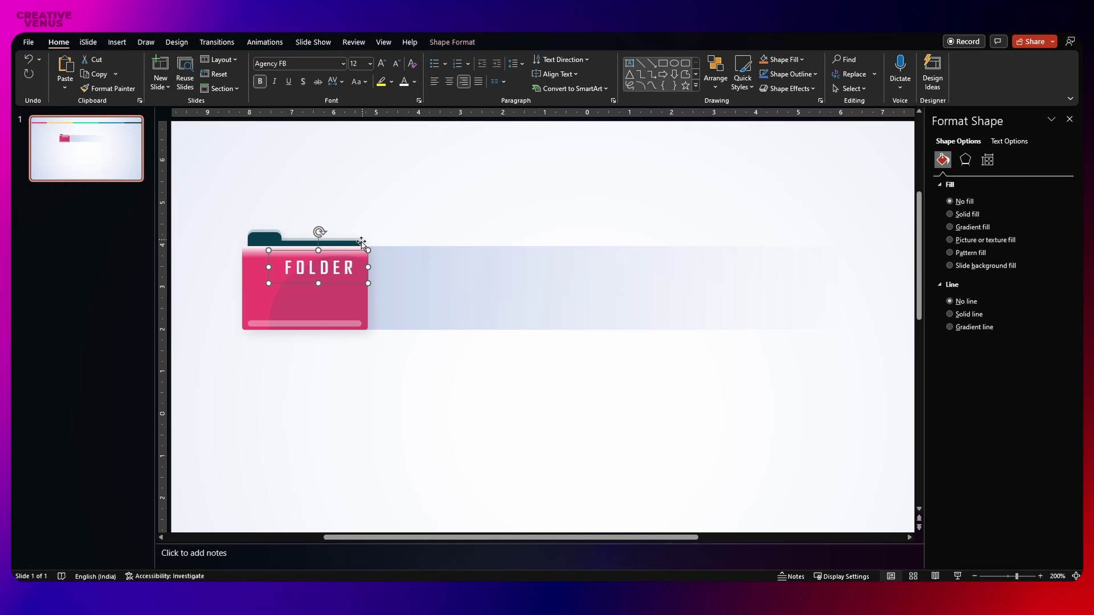
{"action": "left_click_drag", "start_coordinate": [357, 251], "coordinate": [356, 251]}
{"action": "left_click", "coordinate": [397, 63]}
{"action": "left_click", "coordinate": [397, 64]}
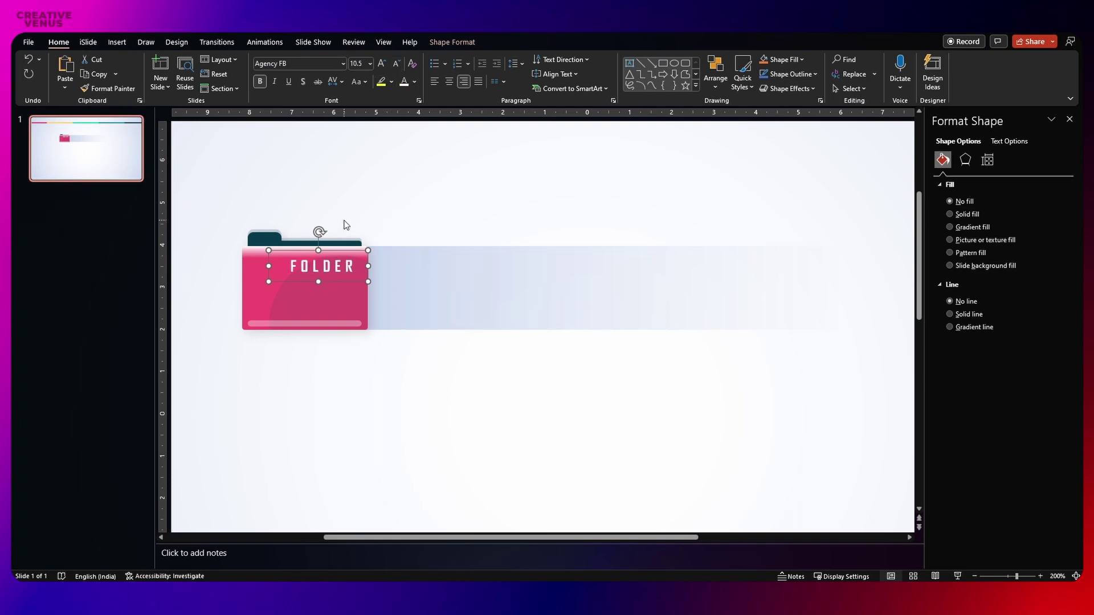
Step: Duplicate the label beneath it, change the text to 'A' and enlarge it to 20 pt
{"action": "key", "text": "ctrl+d"}
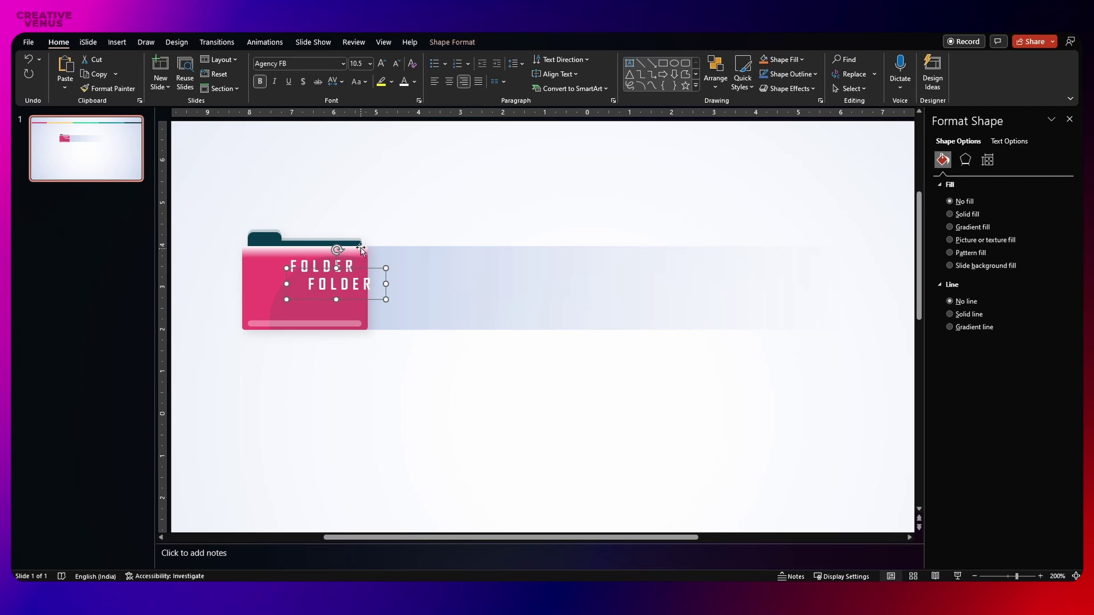
{"action": "left_click_drag", "start_coordinate": [359, 266], "coordinate": [344, 267]}
{"action": "double_click", "coordinate": [322, 285]}
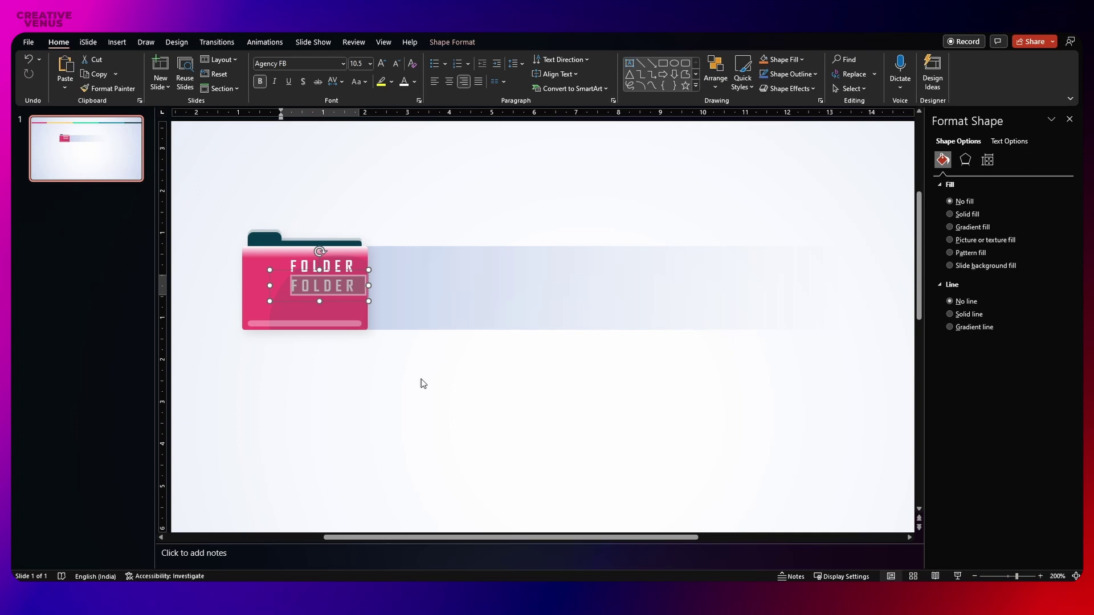
{"action": "type", "text": "A"}
{"action": "key", "text": "ctrl+a"}
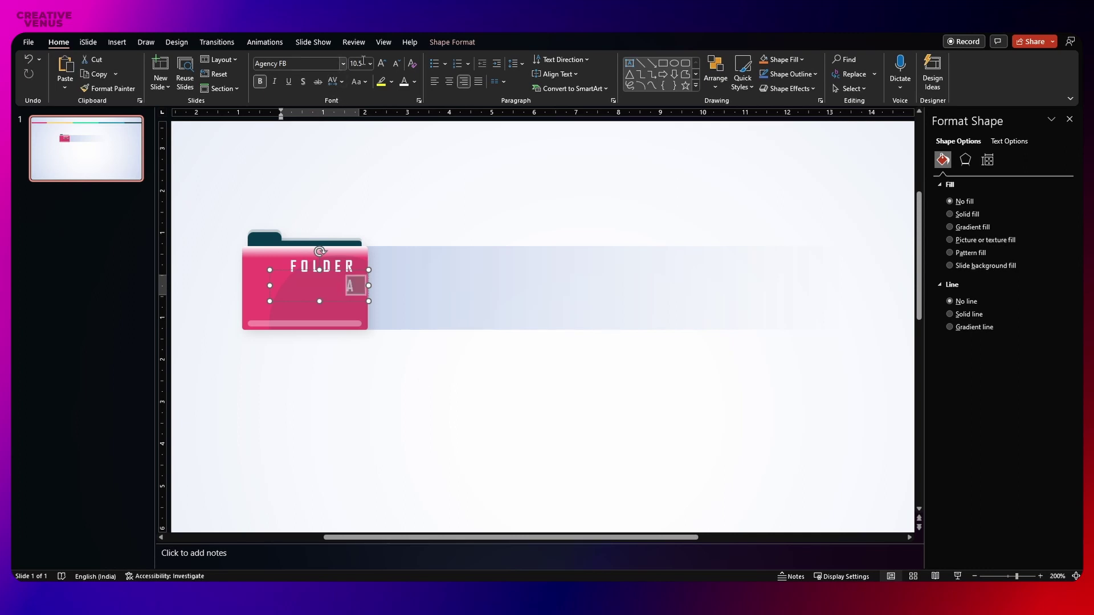
{"action": "left_click", "coordinate": [383, 64]}
{"action": "left_click", "coordinate": [383, 64]}
{"action": "left_click", "coordinate": [383, 63]}
{"action": "left_click", "coordinate": [383, 63]}
{"action": "left_click", "coordinate": [383, 64]}
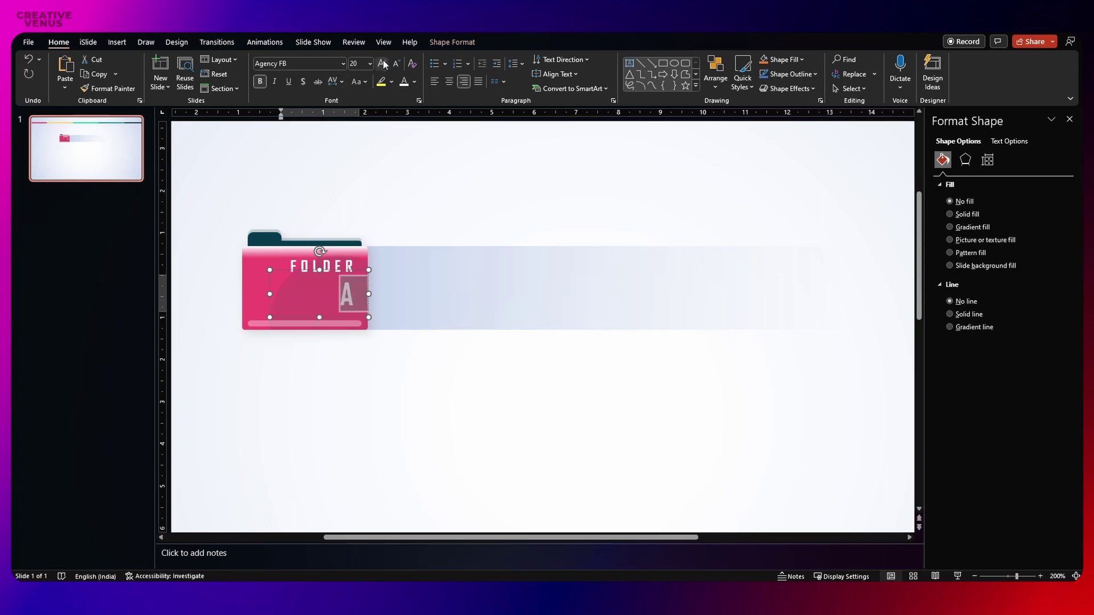
{"action": "left_click", "coordinate": [385, 362]}
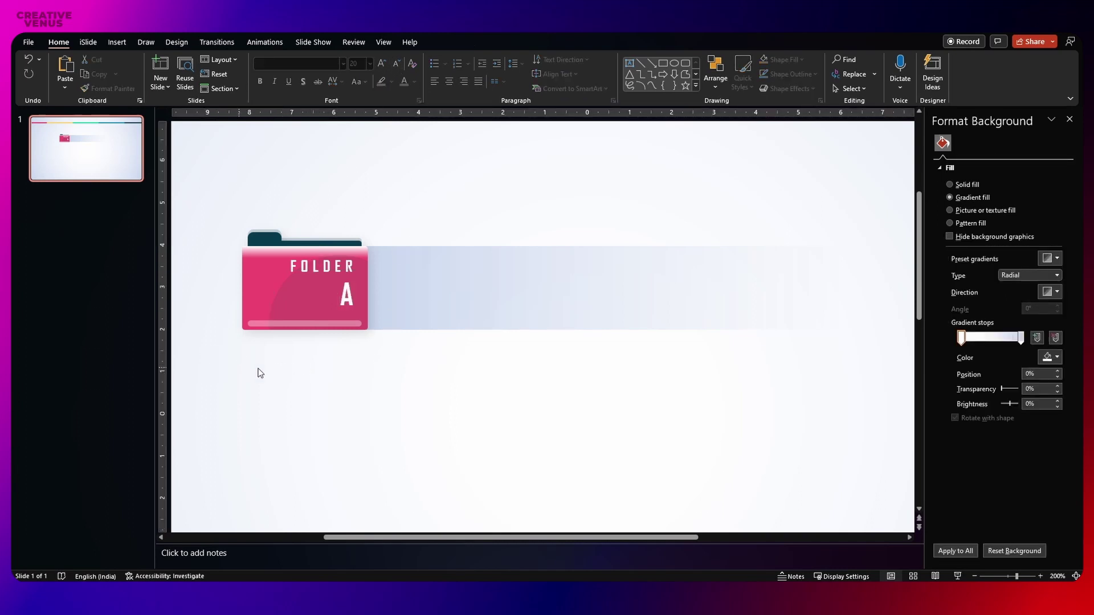
Step: Insert the yarn icon, shrink it to 1.12 cm and fill it white beside the tab
{"action": "left_click", "coordinate": [116, 42]}
{"action": "left_click", "coordinate": [254, 77]}
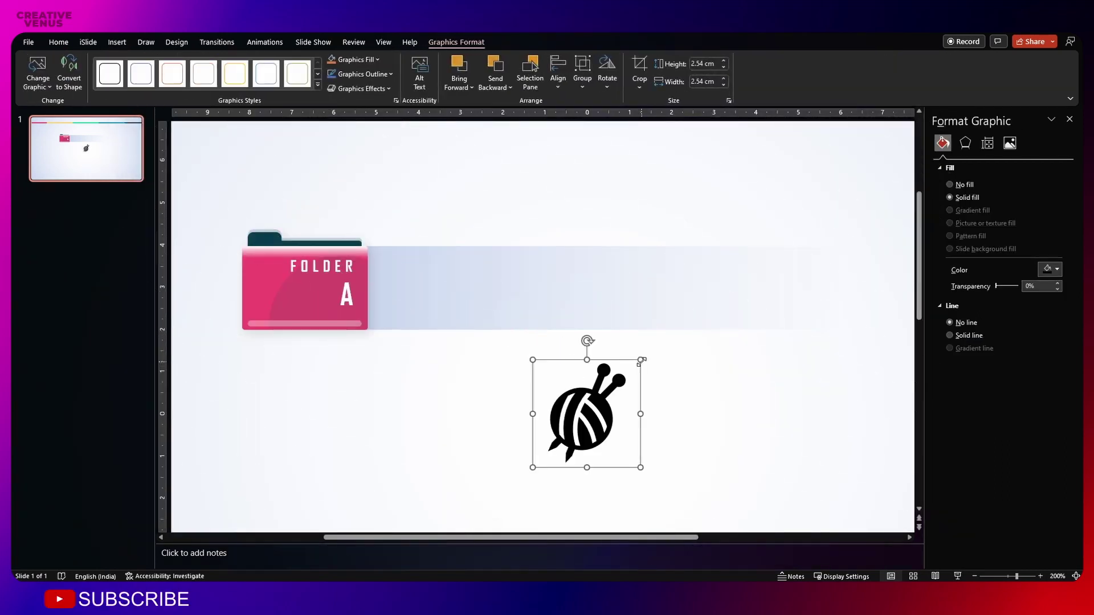
{"action": "left_click_drag", "start_coordinate": [640, 360], "coordinate": [425, 264]}
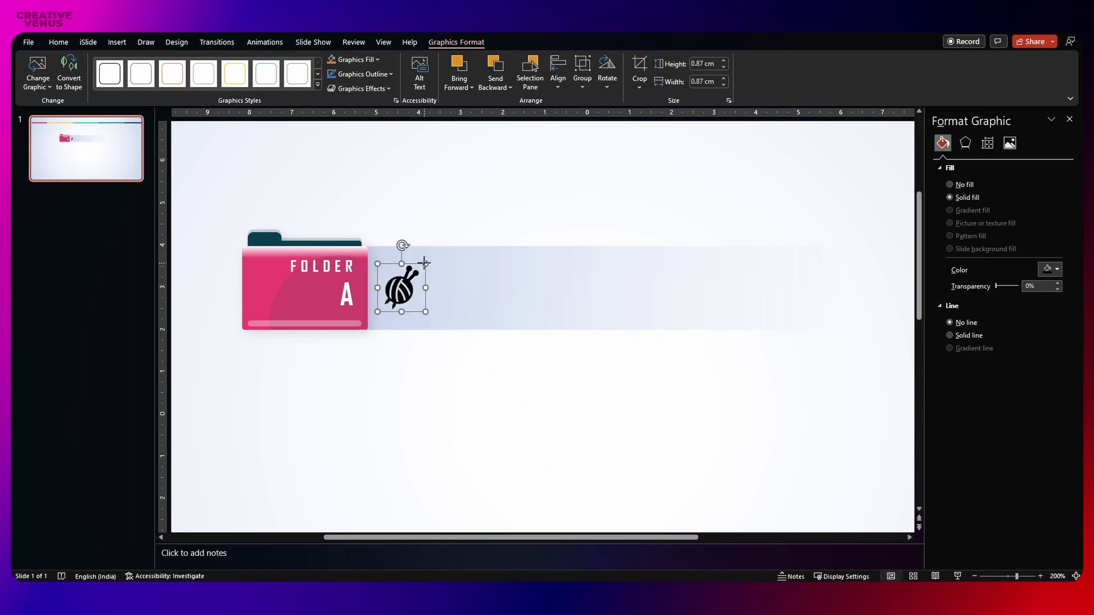
{"action": "left_click", "coordinate": [1049, 270]}
{"action": "left_click", "coordinate": [990, 297]}
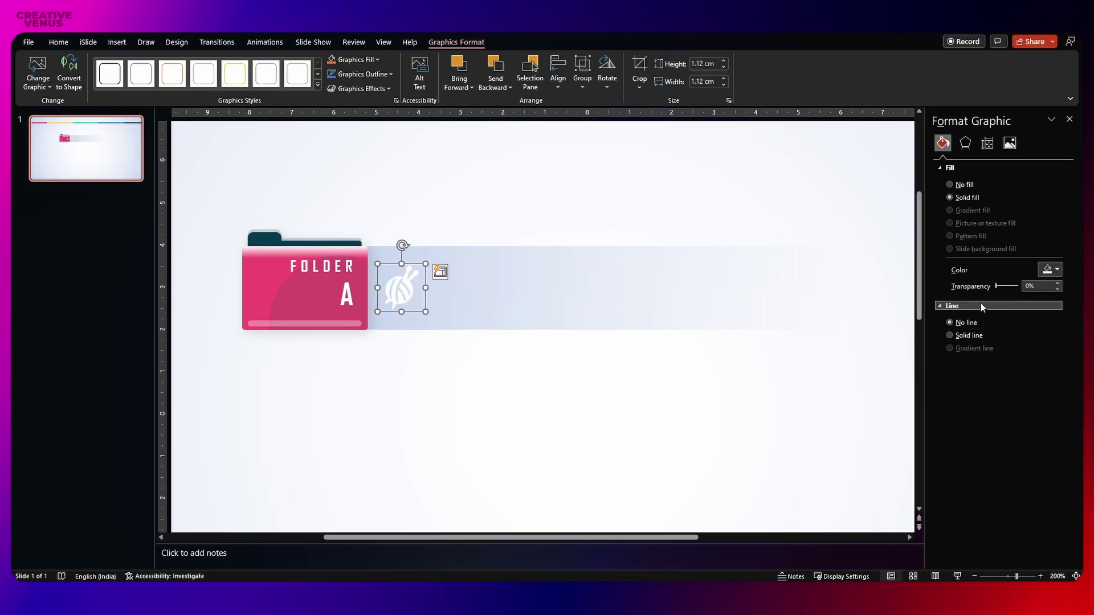
{"action": "left_click", "coordinate": [566, 389]}
{"action": "left_click", "coordinate": [457, 366]}
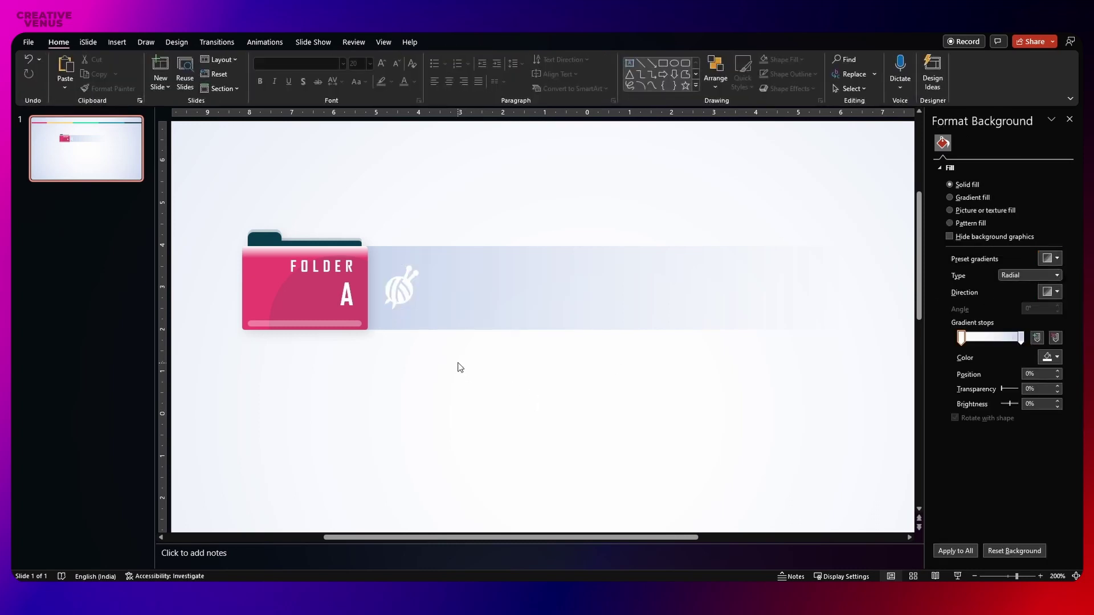
{"action": "scroll", "coordinate": [456, 367], "scroll_direction": "down", "scroll_amount": 3}
{"action": "scroll", "coordinate": [457, 366], "scroll_direction": "up", "scroll_amount": 2}
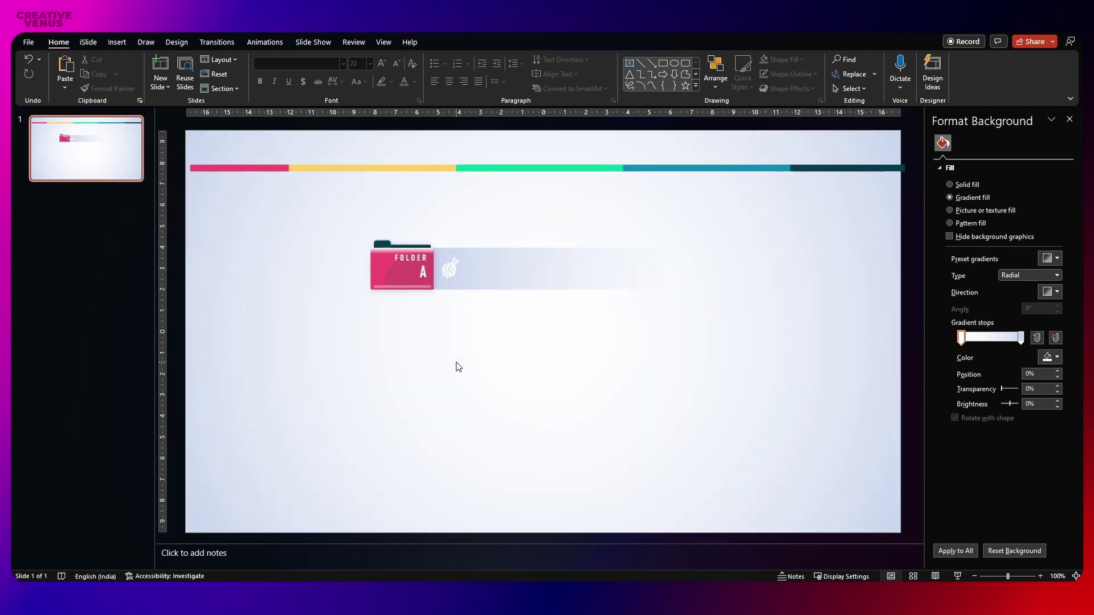
{"action": "scroll", "coordinate": [464, 322], "scroll_direction": "up", "scroll_amount": 3}
Step: Set the bar's right gradient stop to custom colour #B3C6E7 through More Colors
{"action": "left_click", "coordinate": [402, 234]}
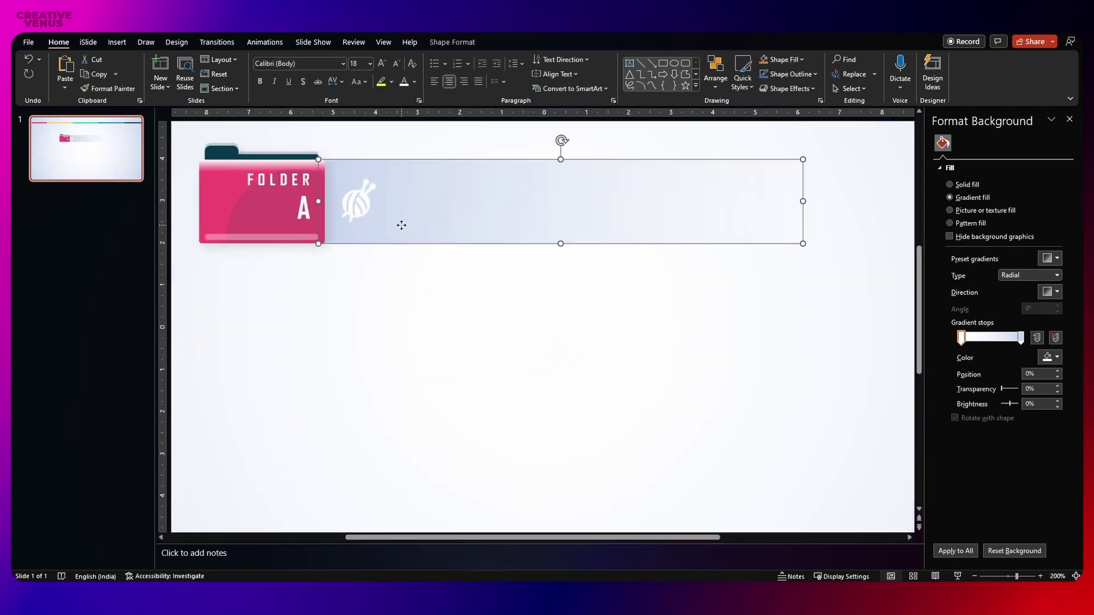
{"action": "mouse_move", "coordinate": [1020, 365]}
{"action": "left_mouse_down"}
{"action": "mouse_move", "coordinate": [989, 368]}
{"action": "mouse_move", "coordinate": [1029, 369]}
{"action": "left_mouse_up"}
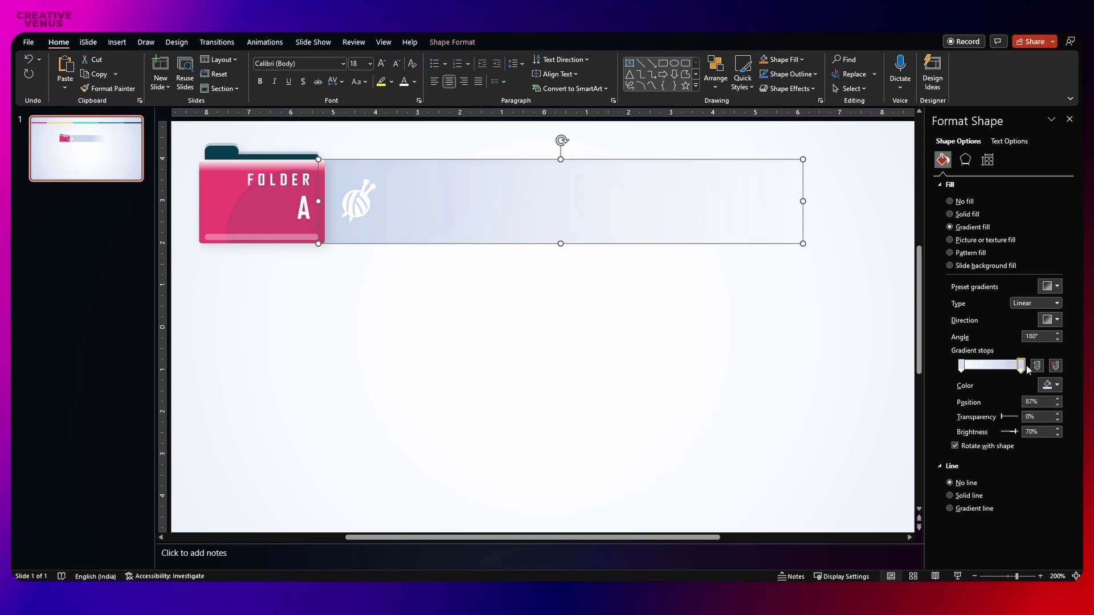
{"action": "left_click", "coordinate": [1058, 390]}
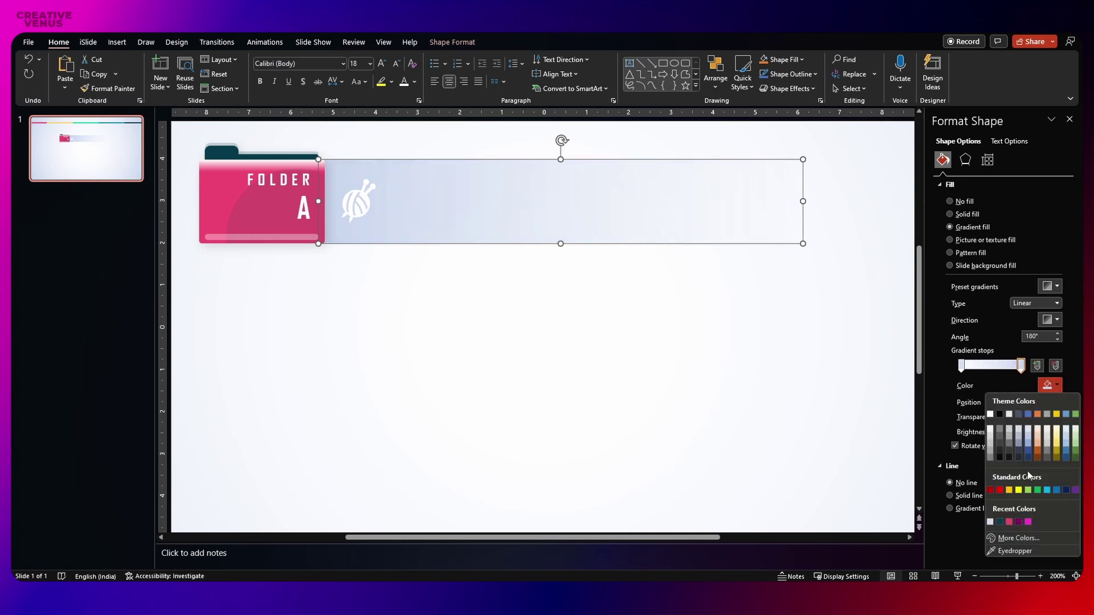
{"action": "left_click", "coordinate": [1015, 535]}
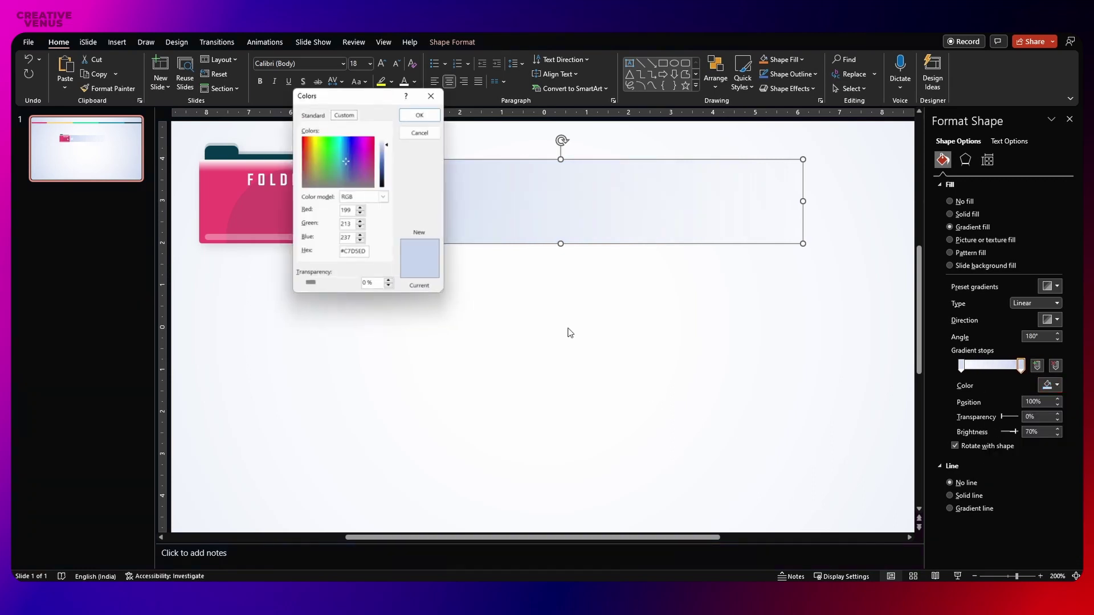
{"action": "left_click", "coordinate": [388, 146]}
{"action": "left_click", "coordinate": [416, 119]}
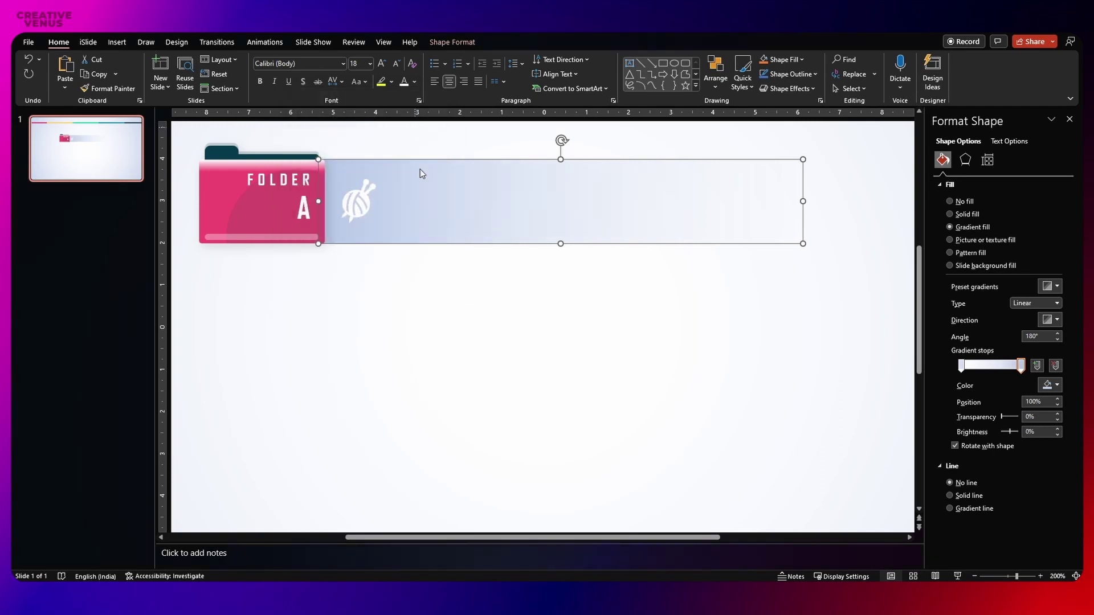
{"action": "left_click", "coordinate": [403, 288]}
{"action": "scroll", "coordinate": [353, 263], "scroll_direction": "down", "scroll_amount": 6}
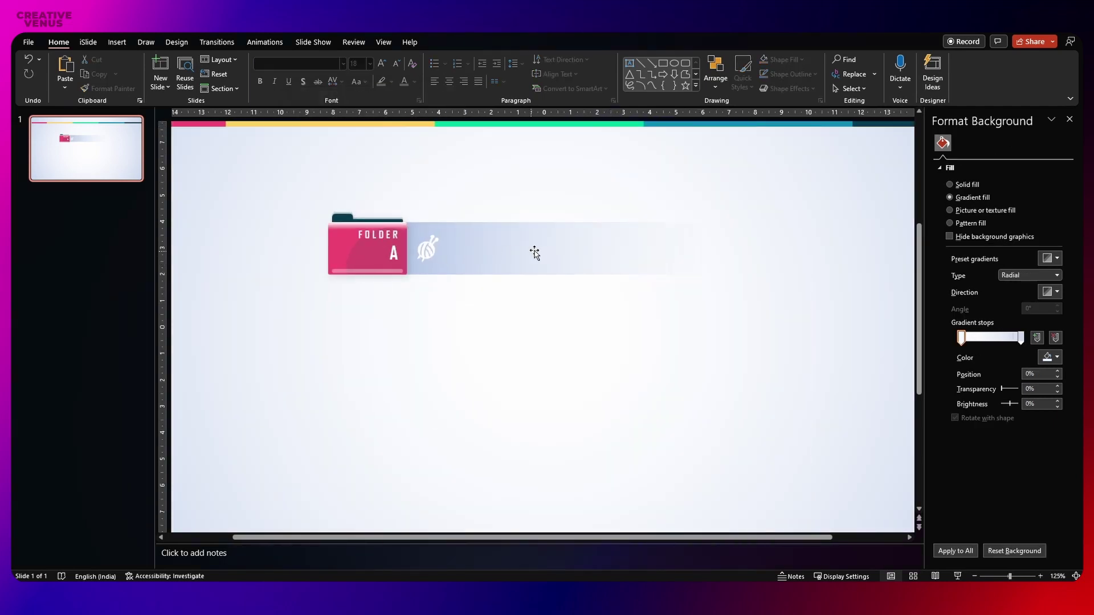
Step: Draw a text box on the gradient bar reading 'TEXT HERE' in Agency FB
{"action": "left_click", "coordinate": [119, 44]}
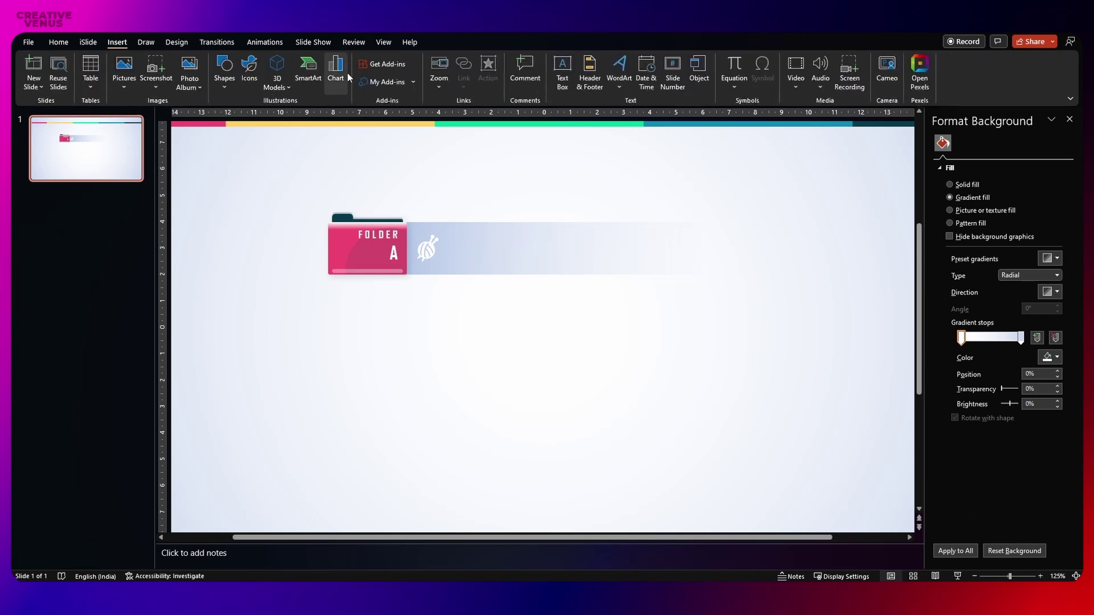
{"action": "left_click", "coordinate": [567, 84]}
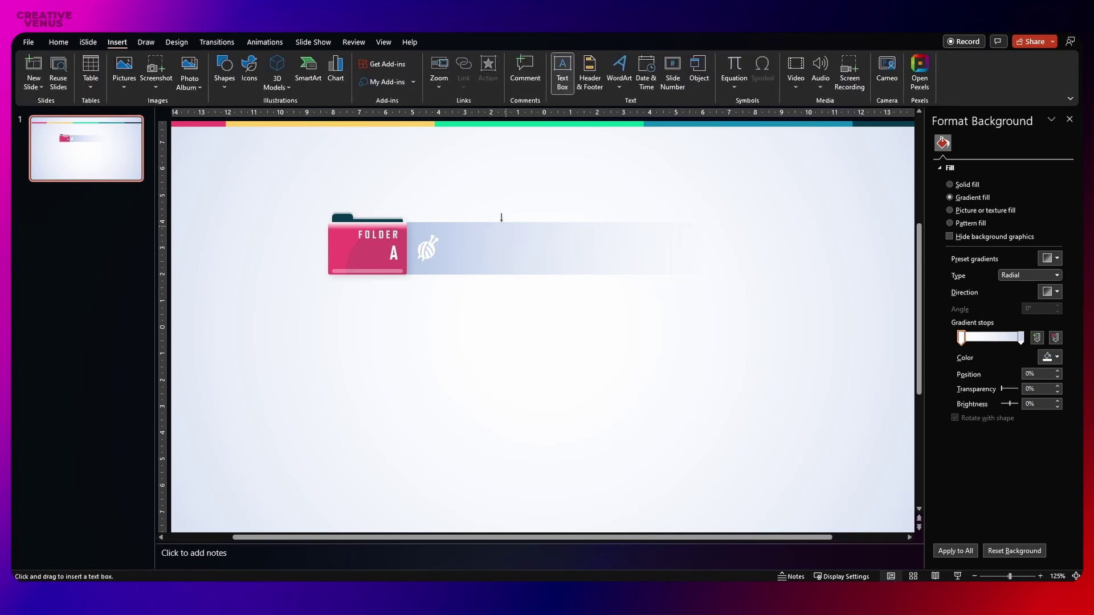
{"action": "left_click_drag", "start_coordinate": [477, 228], "coordinate": [567, 239]}
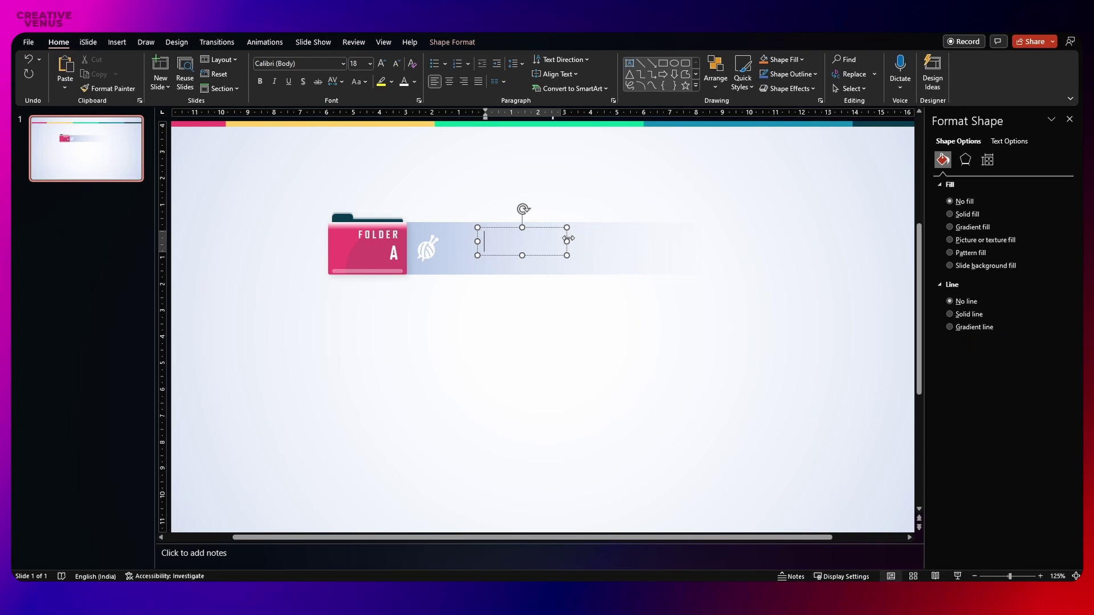
{"action": "type", "text": "TEXT HERE"}
{"action": "key", "text": "ctrl+a"}
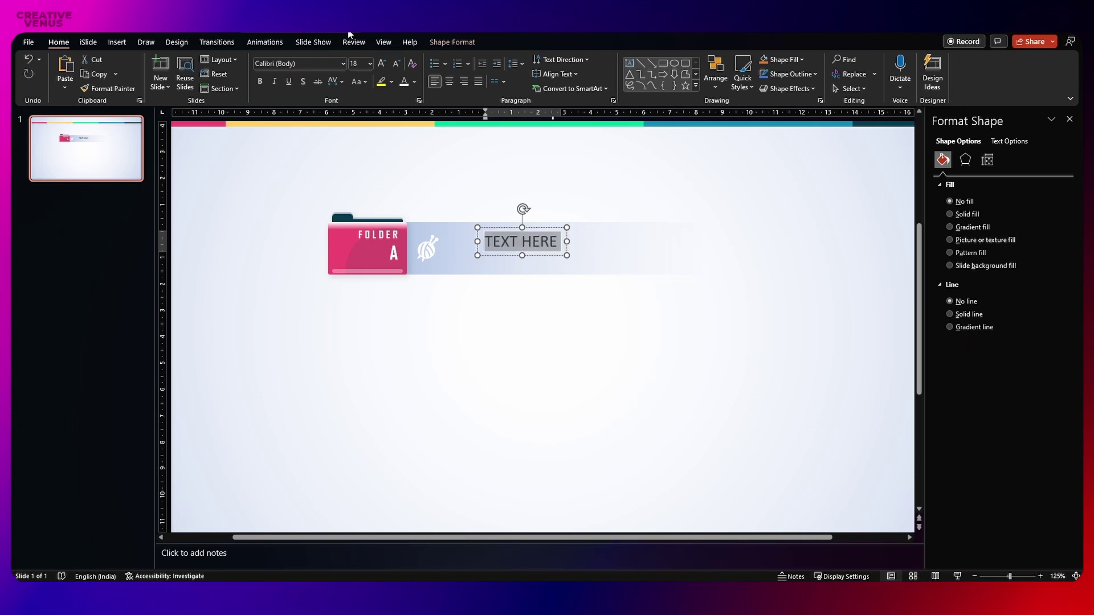
{"action": "left_click", "coordinate": [285, 63]}
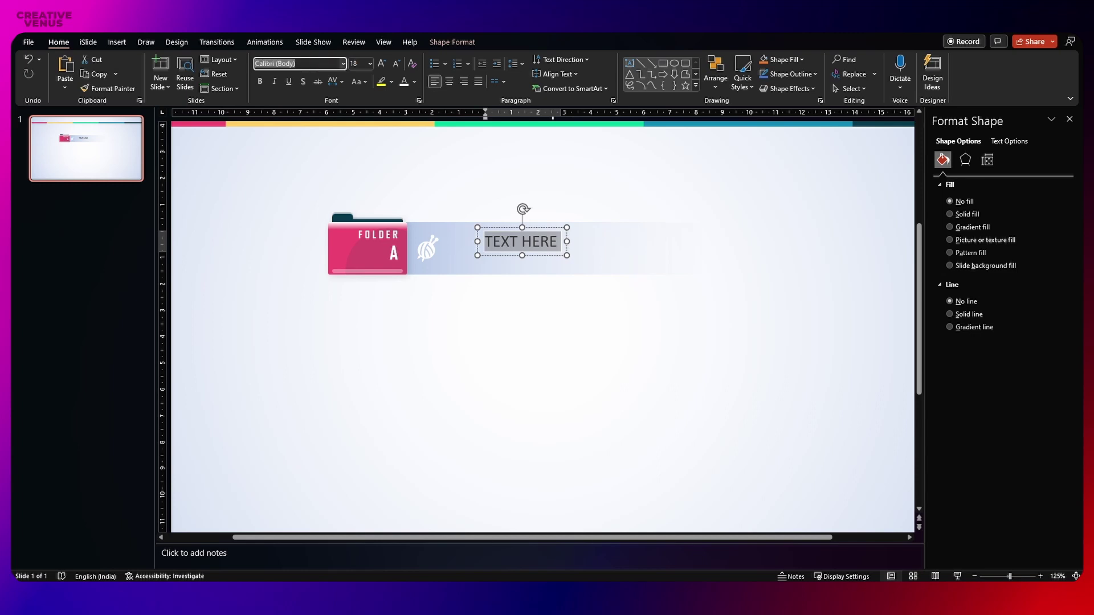
{"action": "type", "text": "Agency FB"}
{"action": "key", "text": "Return"}
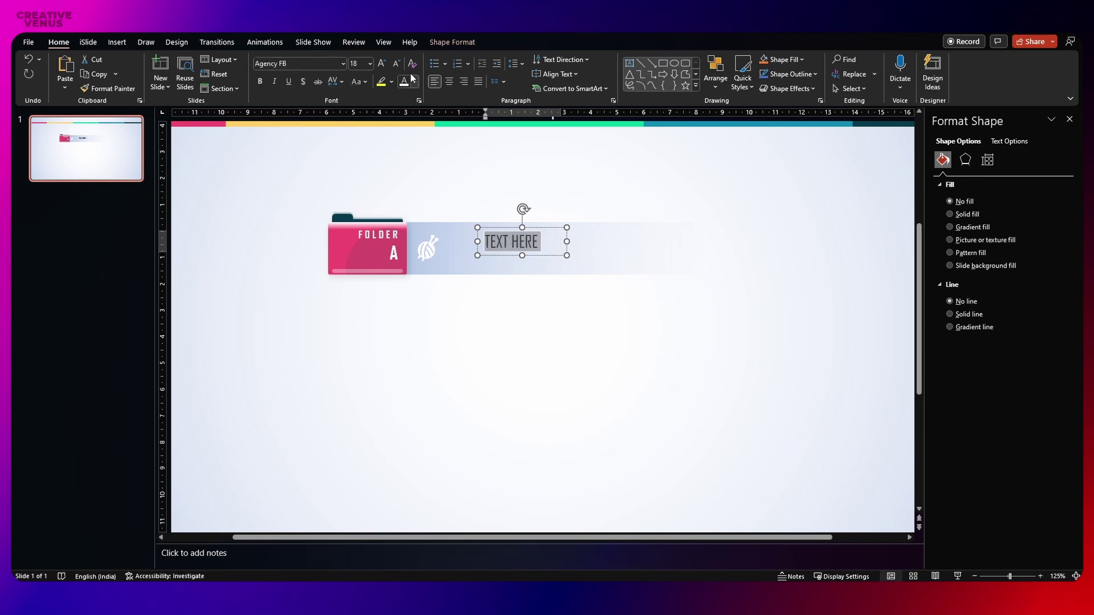
Step: Make the heading bold, 10 pt, Loose-spaced and dark navy, moved beside the yarn icon
{"action": "left_click", "coordinate": [397, 64]}
{"action": "left_click", "coordinate": [397, 63]}
{"action": "left_click", "coordinate": [397, 63]}
{"action": "left_click", "coordinate": [397, 63]}
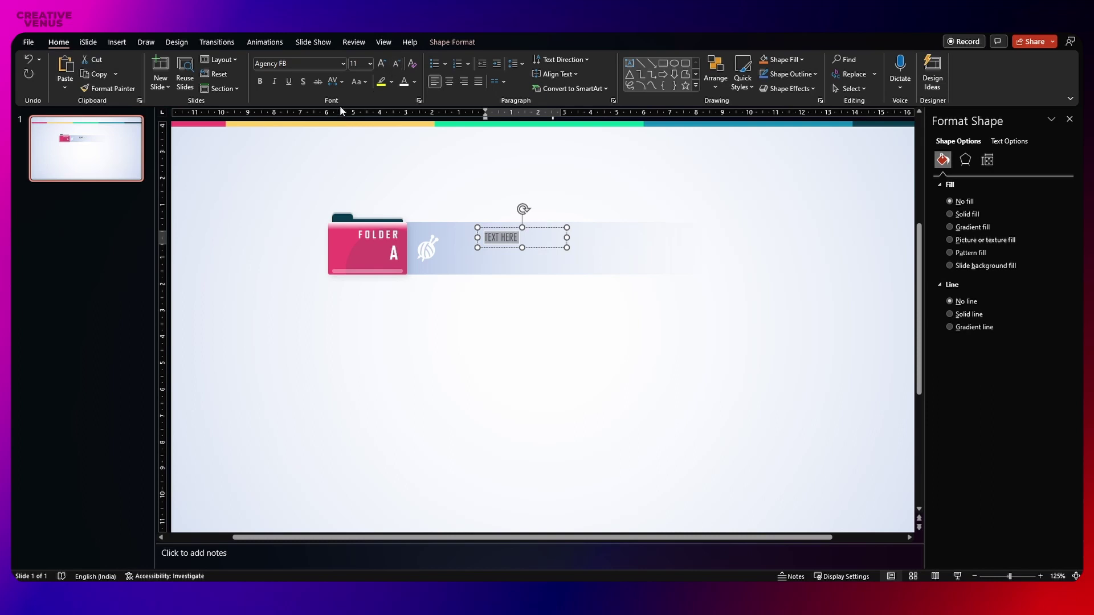
{"action": "left_click", "coordinate": [343, 83]}
{"action": "left_click", "coordinate": [354, 143]}
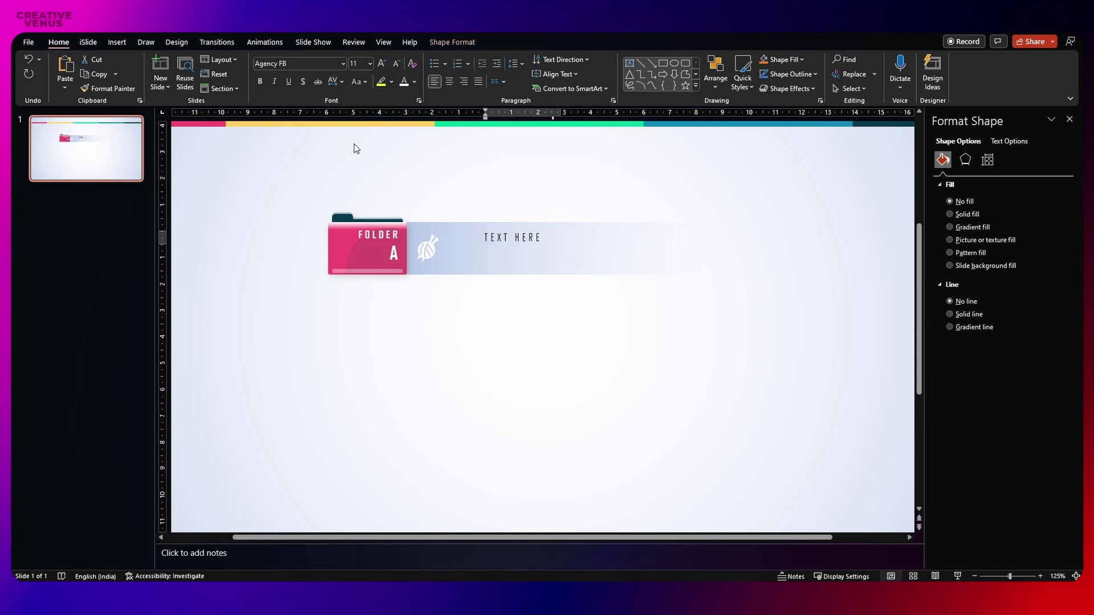
{"action": "key", "text": "ctrl+b"}
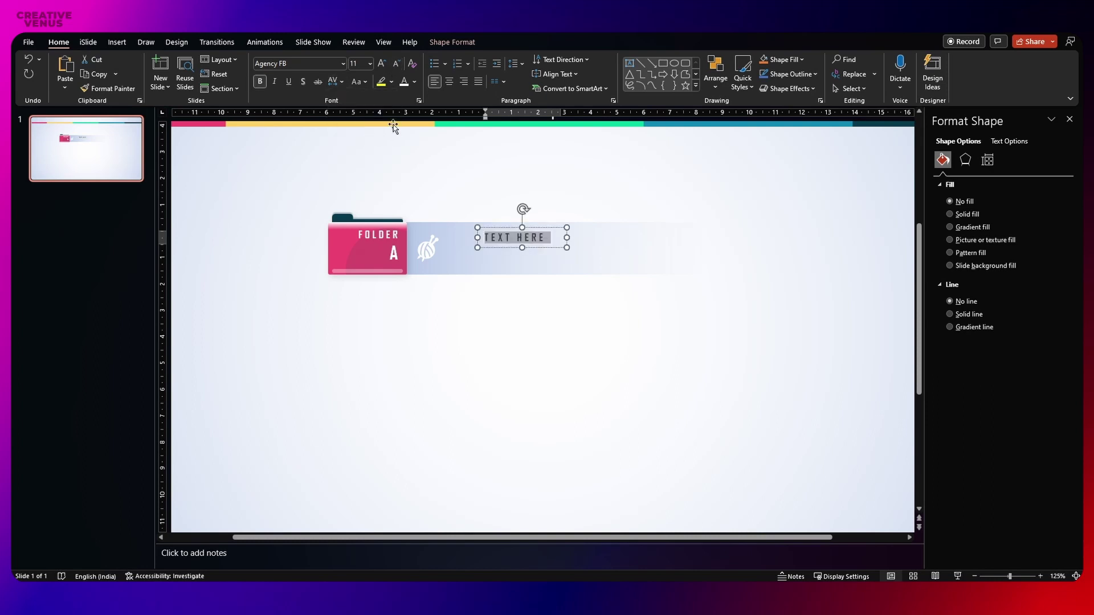
{"action": "left_click", "coordinate": [396, 63]}
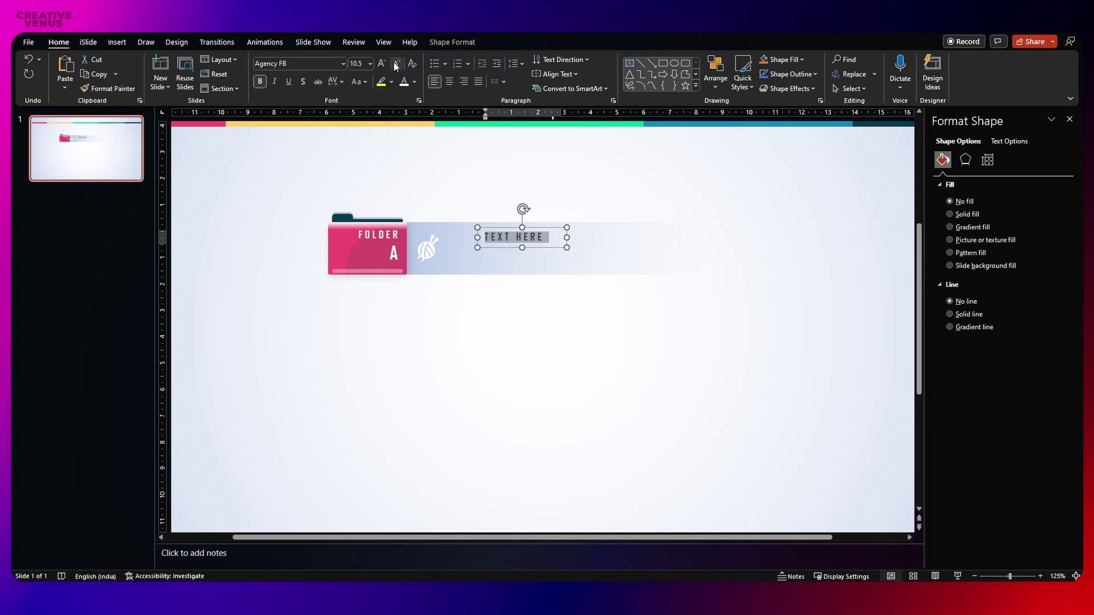
{"action": "left_click", "coordinate": [544, 223]}
{"action": "left_click", "coordinate": [534, 236]}
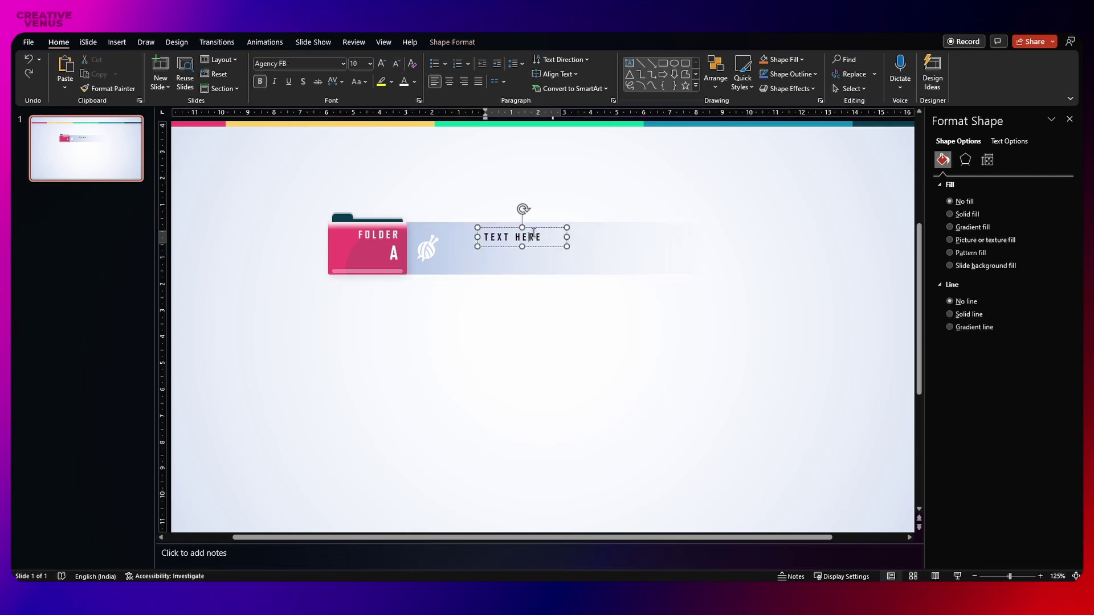
{"action": "left_click_drag", "start_coordinate": [533, 229], "coordinate": [515, 224]}
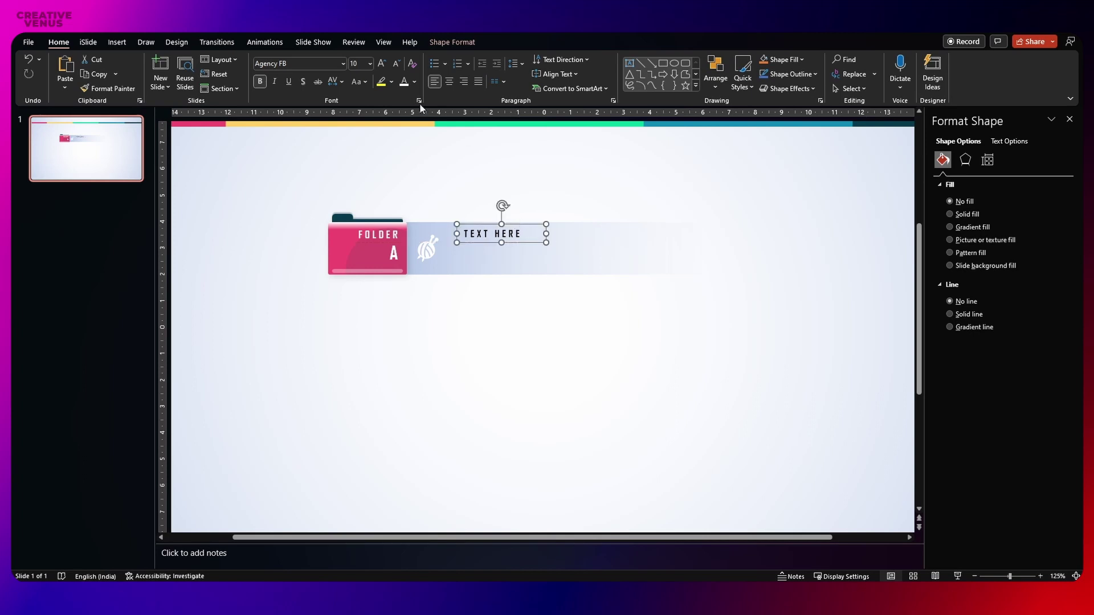
{"action": "left_click", "coordinate": [412, 82]}
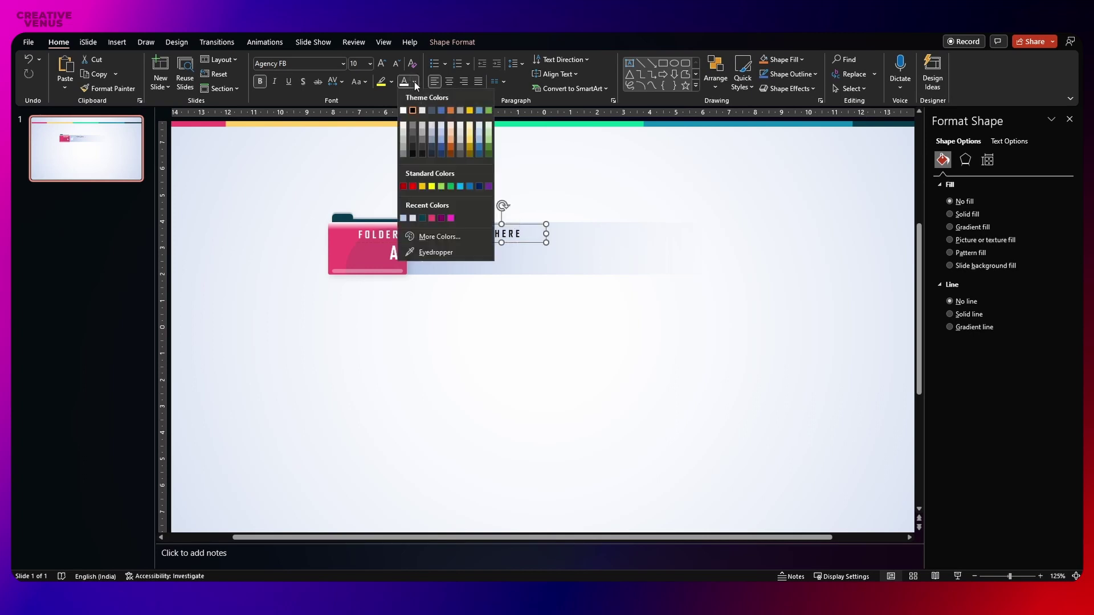
{"action": "left_click", "coordinate": [419, 218]}
Step: Duplicate the TEXT HERE heading below itself with Normal letter spacing in Raleway font
{"action": "key", "text": "ctrl+d"}
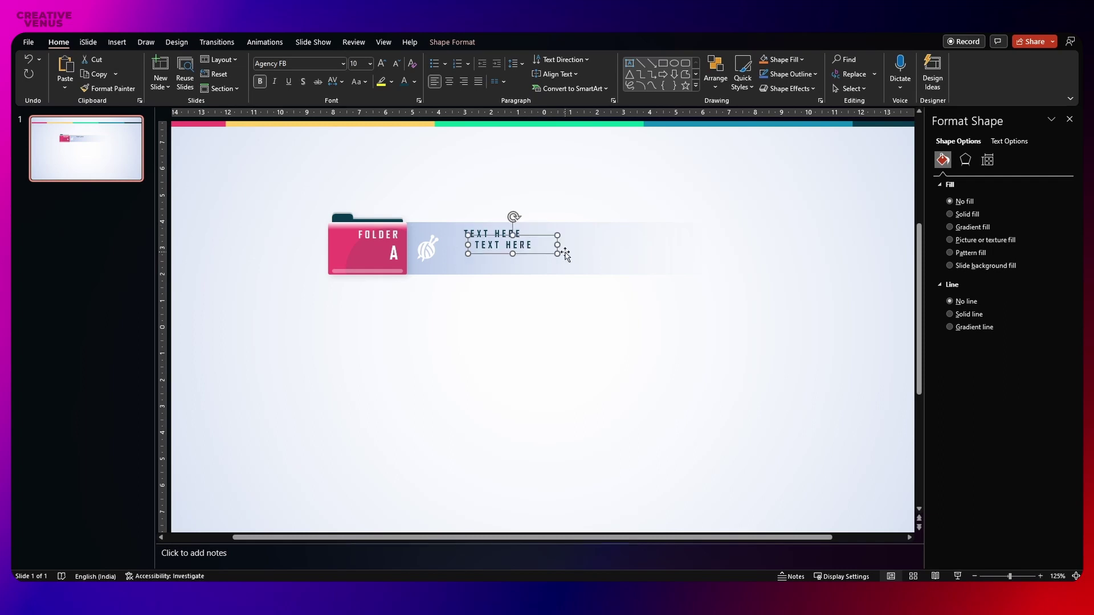
{"action": "left_click_drag", "start_coordinate": [537, 236], "coordinate": [525, 237]}
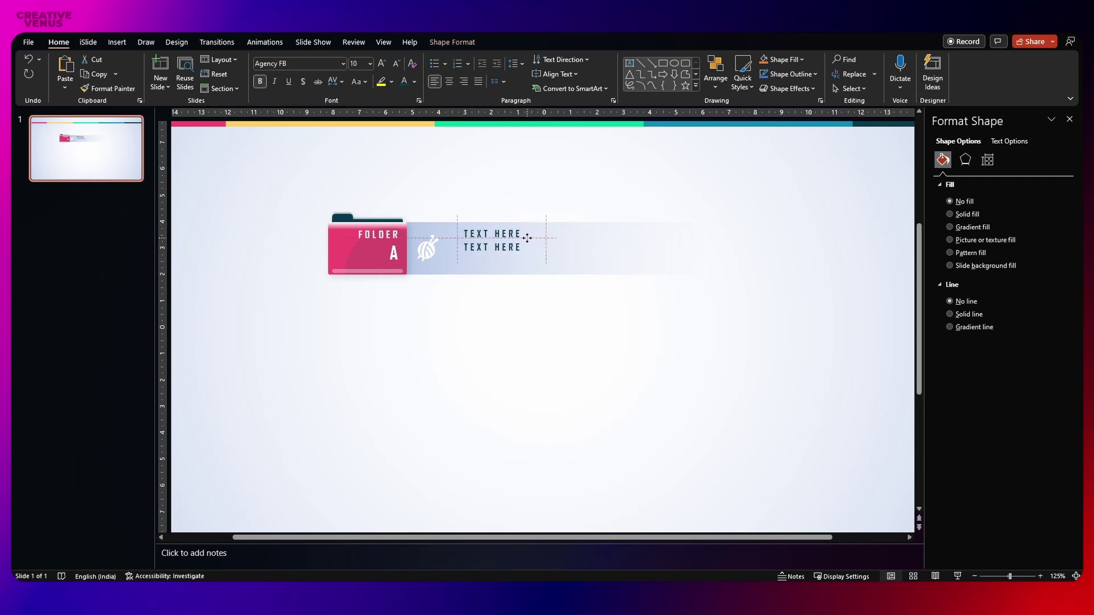
{"action": "left_click", "coordinate": [336, 81]}
{"action": "left_click", "coordinate": [358, 128]}
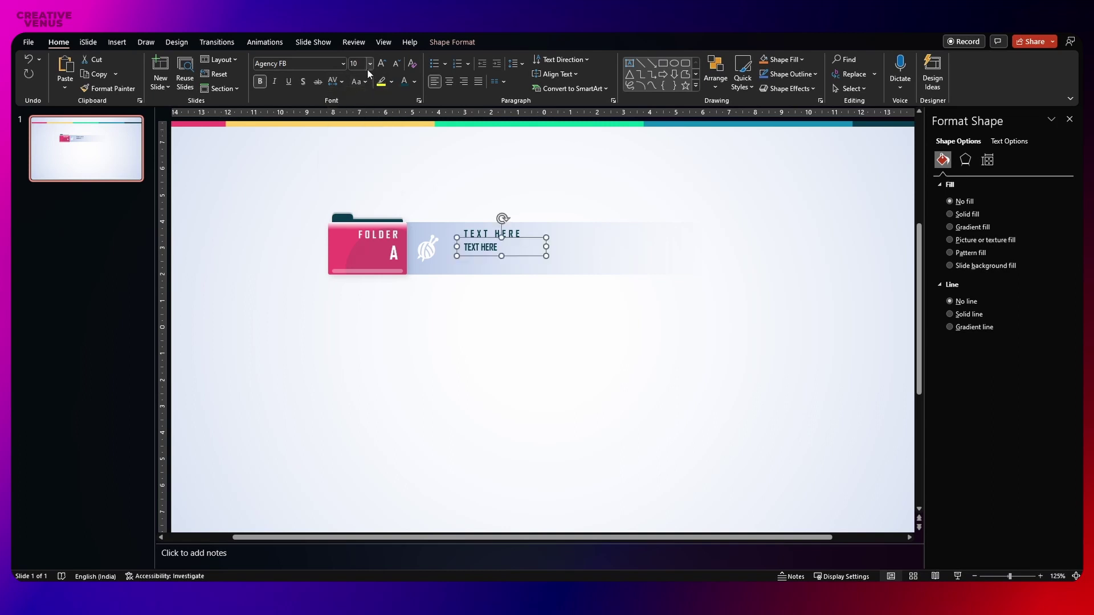
{"action": "left_click", "coordinate": [327, 64]}
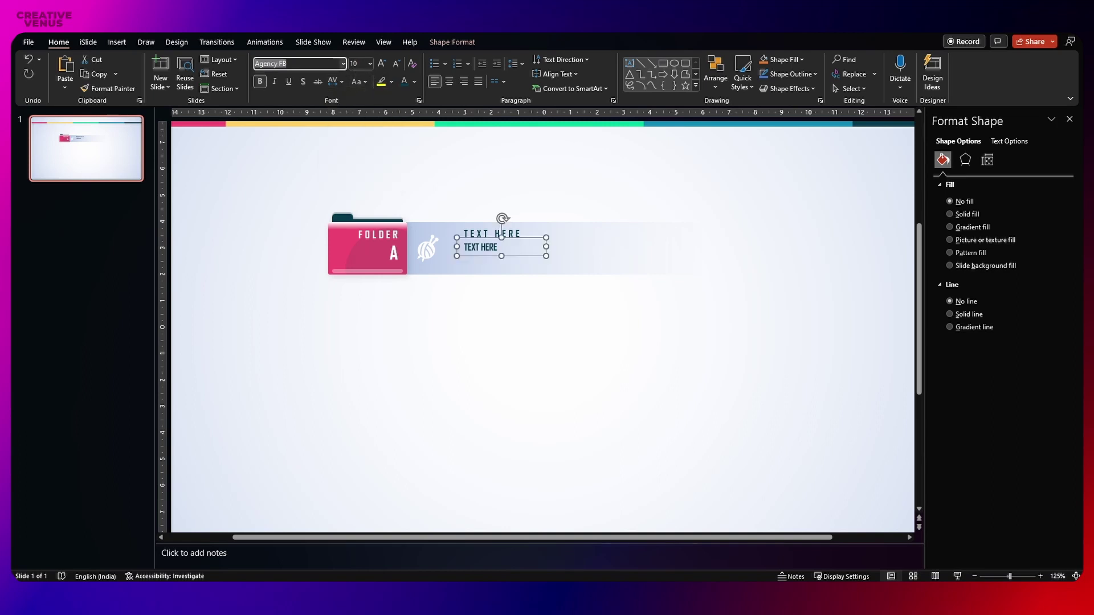
{"action": "type", "text": "Raleway"}
{"action": "key", "text": "Return"}
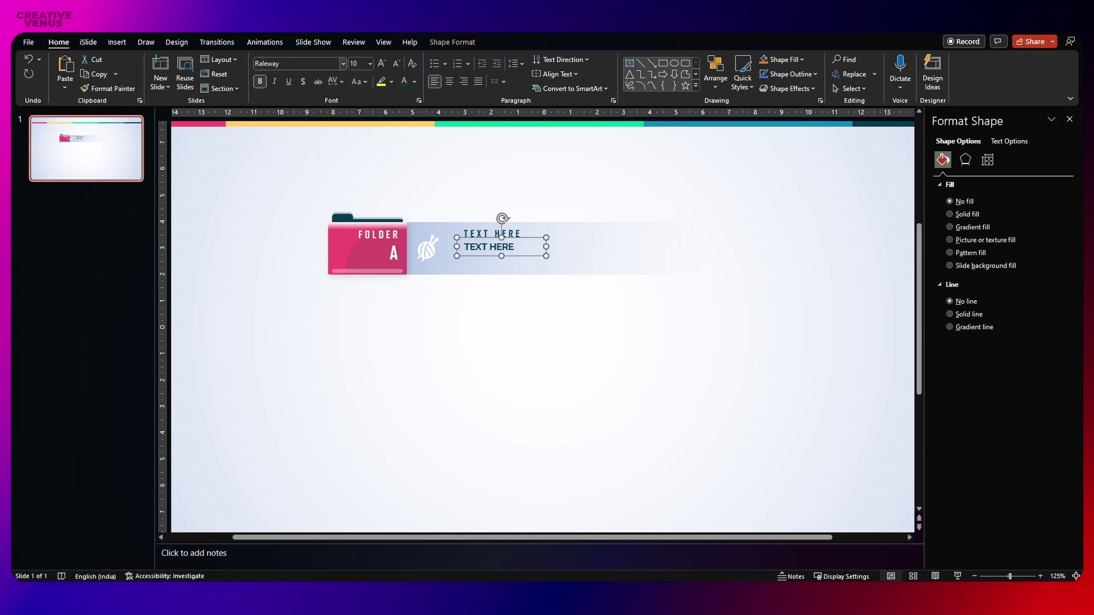
Step: Make the copy Sentence case and replace its text with a =LOREM(1) paragraph
{"action": "left_click", "coordinate": [360, 86]}
{"action": "left_click", "coordinate": [366, 103]}
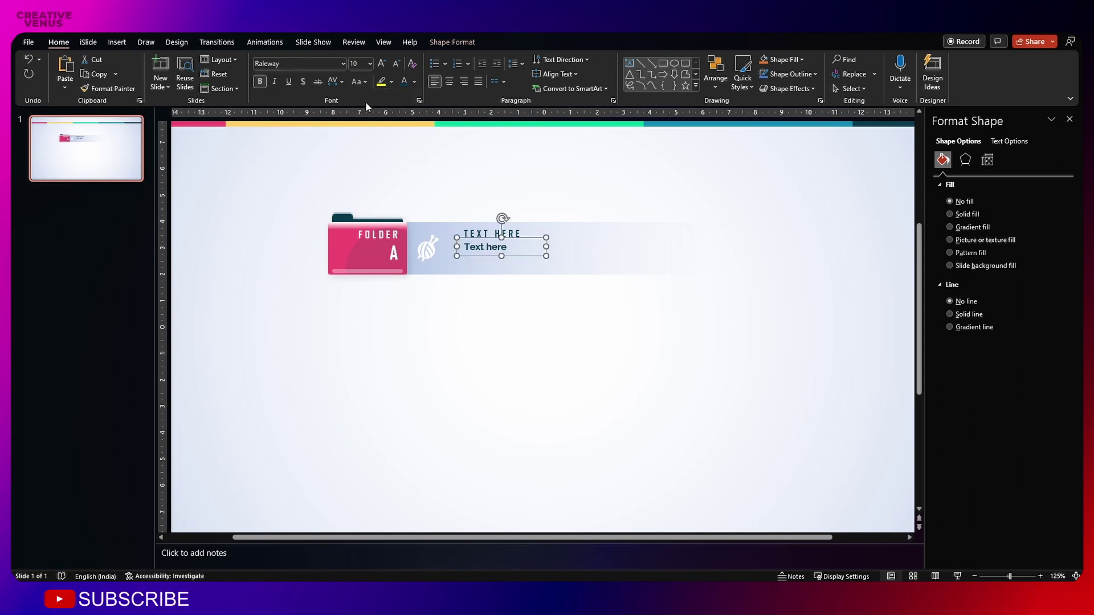
{"action": "triple_click", "coordinate": [480, 248]}
{"action": "type", "text": "=L"}
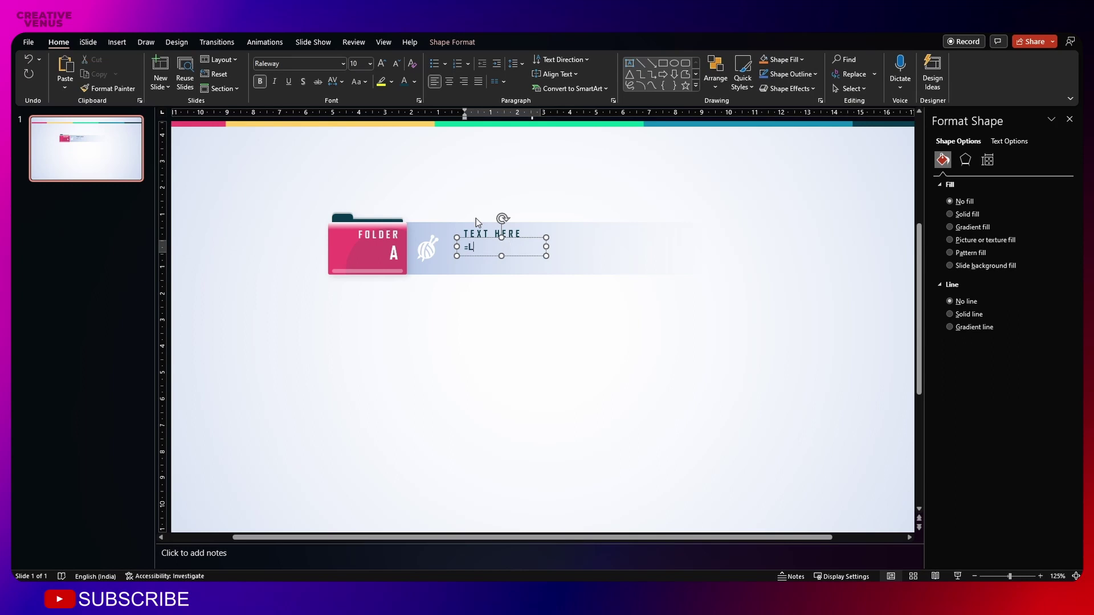
{"action": "type", "text": "OREM(1)"}
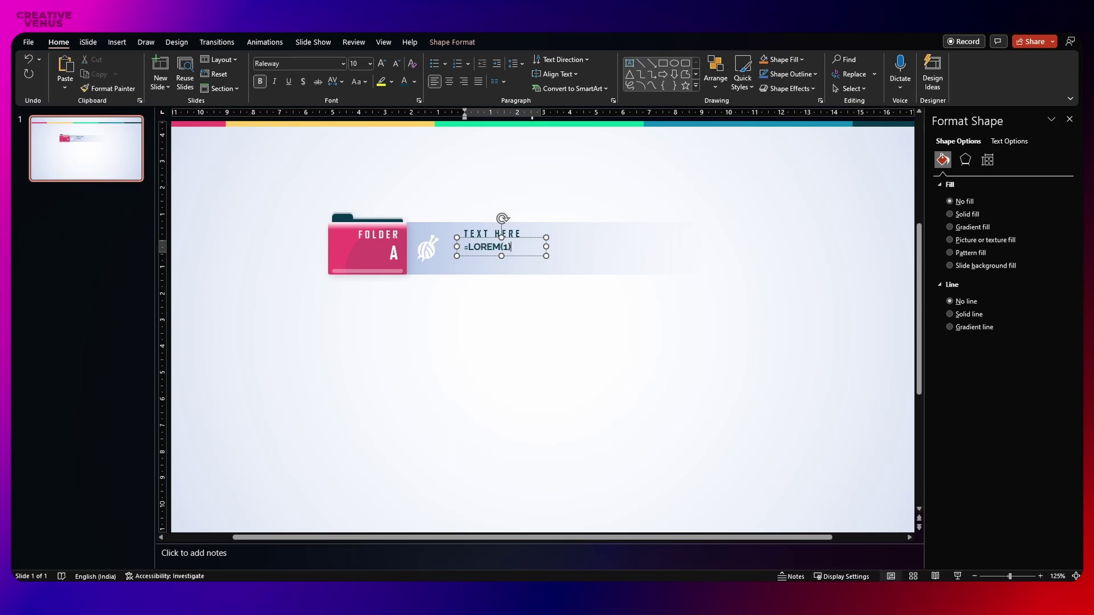
{"action": "key", "text": "Return"}
Step: Unbold the lorem paragraph and reduce its size to 6 pt
{"action": "key", "text": "ctrl+a"}
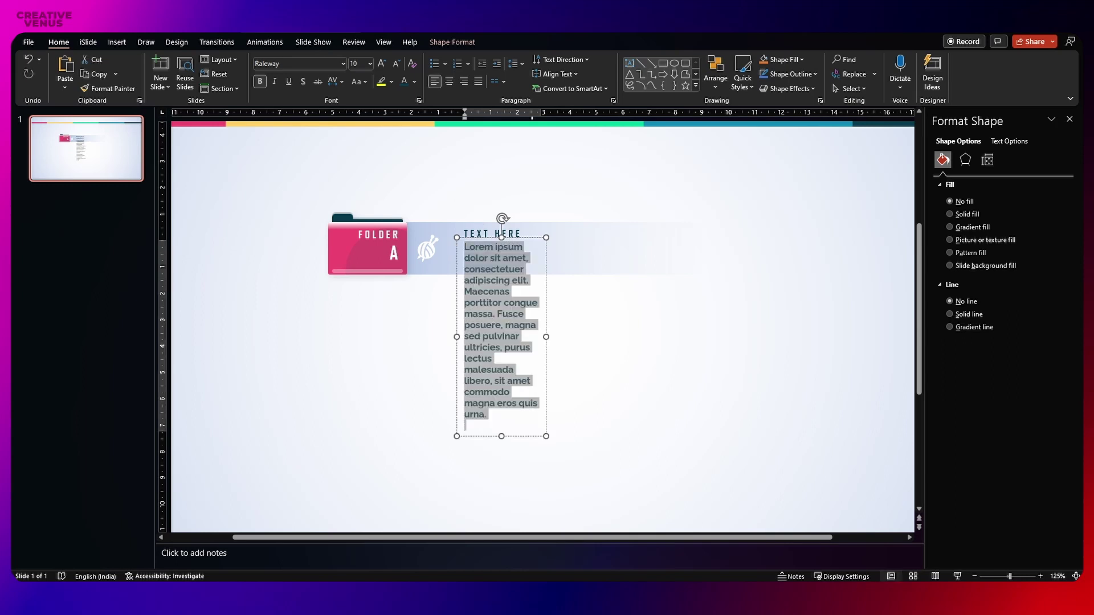
{"action": "left_click", "coordinate": [260, 81]}
{"action": "left_click", "coordinate": [396, 63]}
{"action": "left_click", "coordinate": [395, 65]}
{"action": "left_click", "coordinate": [395, 64]}
{"action": "left_click", "coordinate": [394, 65]}
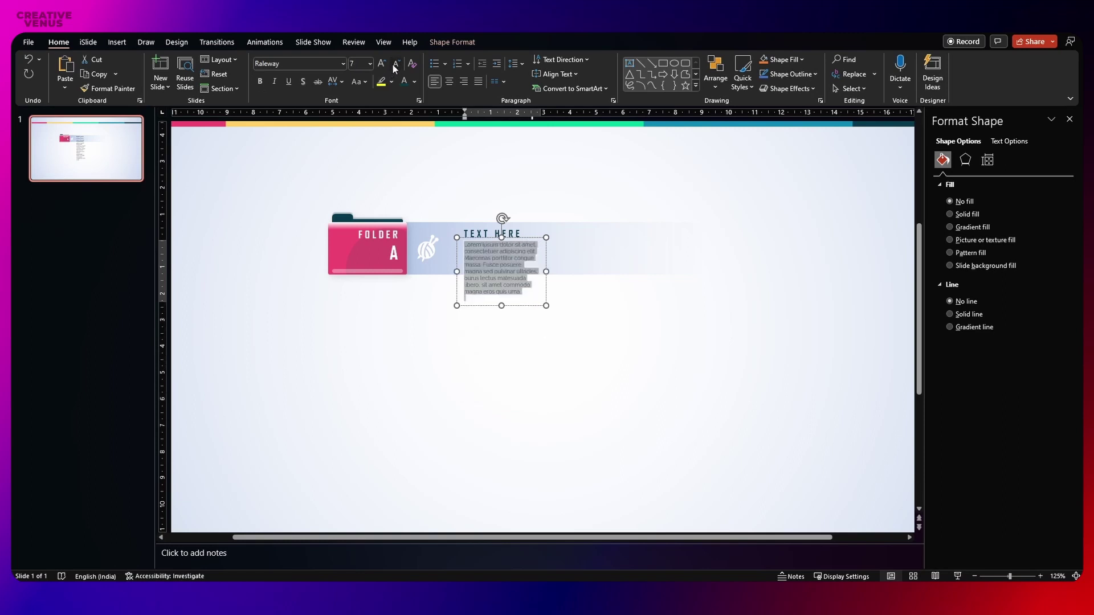
{"action": "left_click", "coordinate": [394, 65]}
{"action": "left_click", "coordinate": [394, 64]}
{"action": "left_click", "coordinate": [384, 67]}
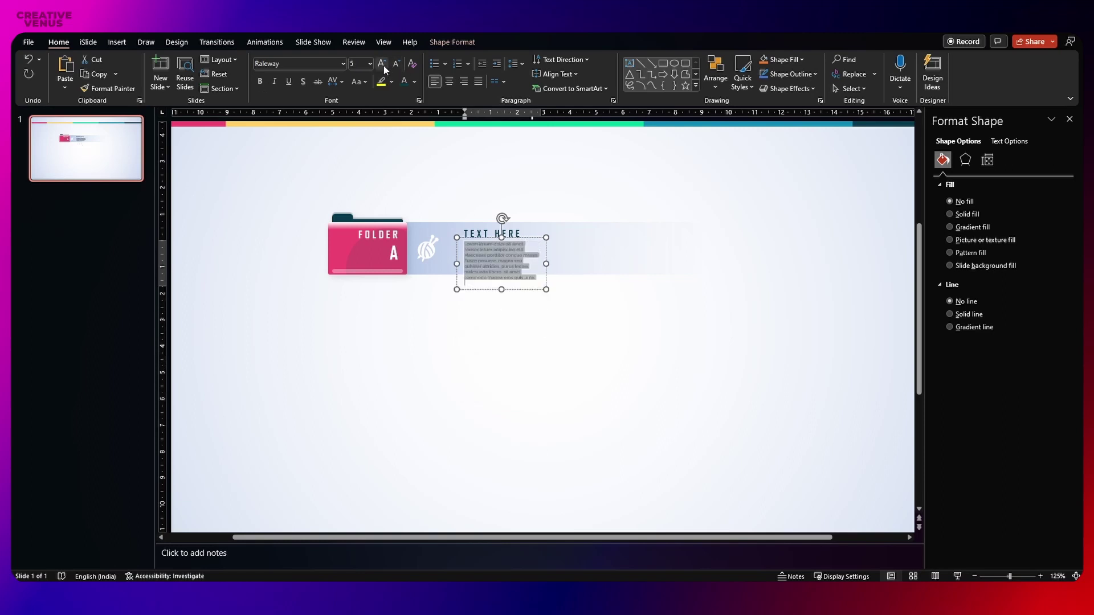
{"action": "left_click", "coordinate": [384, 67]}
Step: Trim the lorem text after 'massa.', widen its box to three lines, and set 8 pt
{"action": "left_click", "coordinate": [485, 261]}
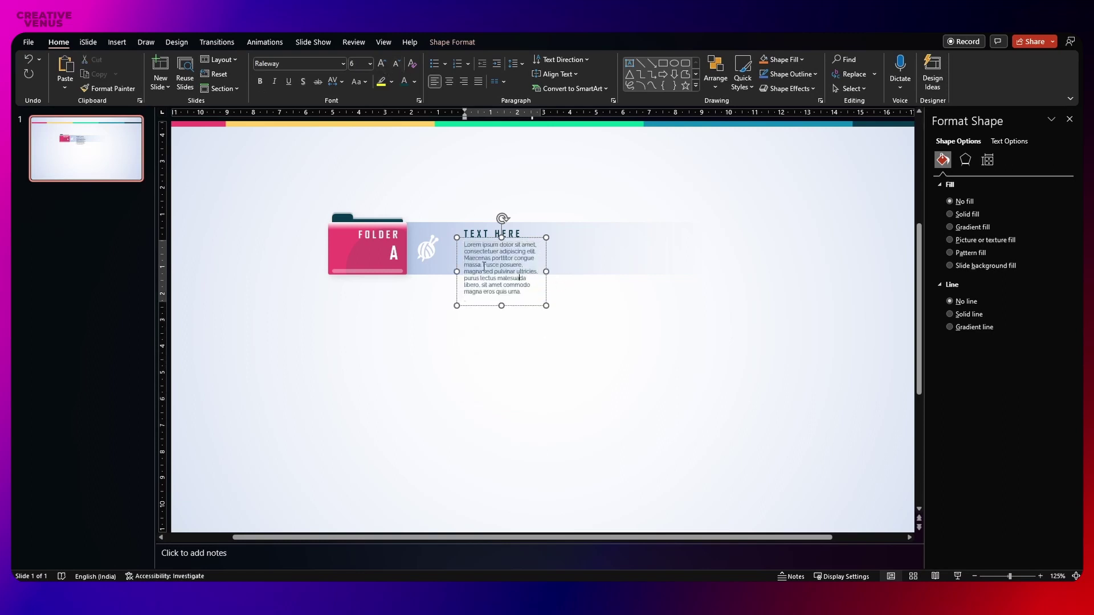
{"action": "left_click_drag", "start_coordinate": [484, 266], "coordinate": [611, 347]}
{"action": "key", "text": "Delete"}
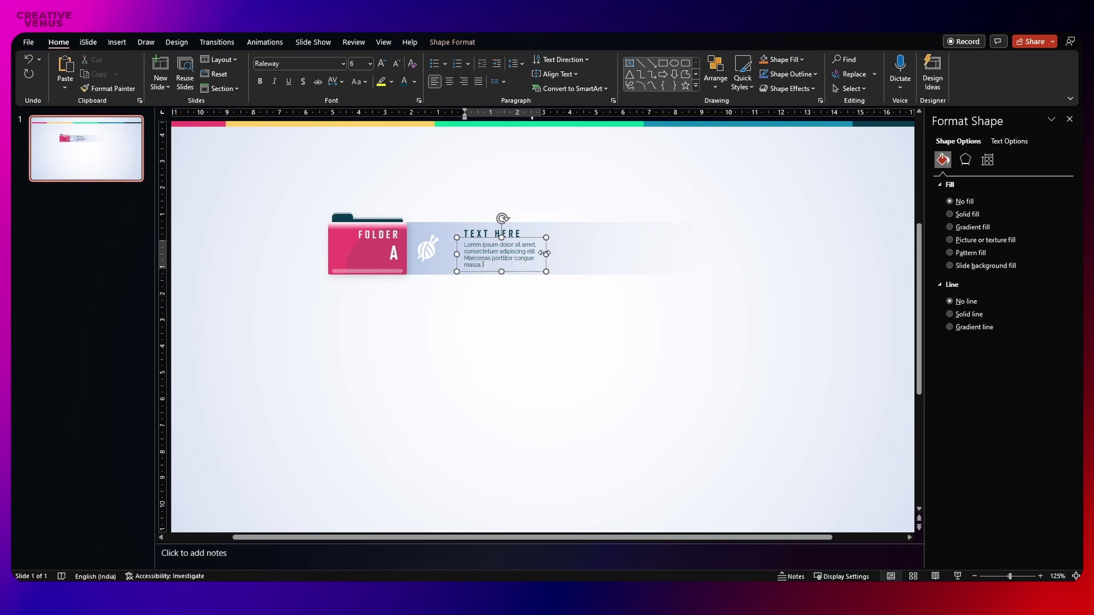
{"action": "left_click_drag", "start_coordinate": [546, 253], "coordinate": [593, 252]}
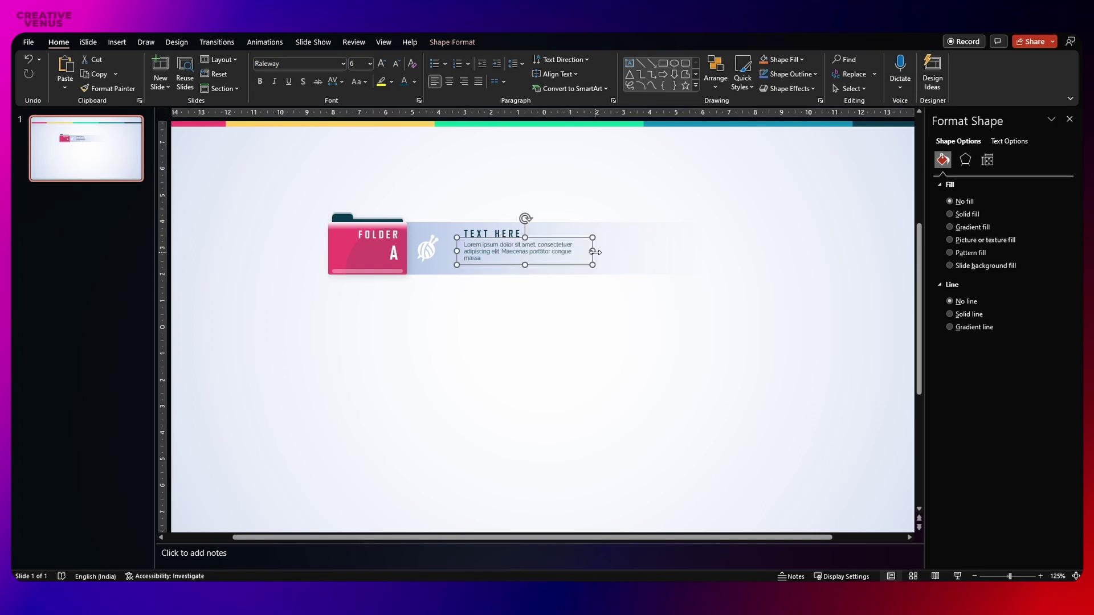
{"action": "left_click", "coordinate": [381, 62]}
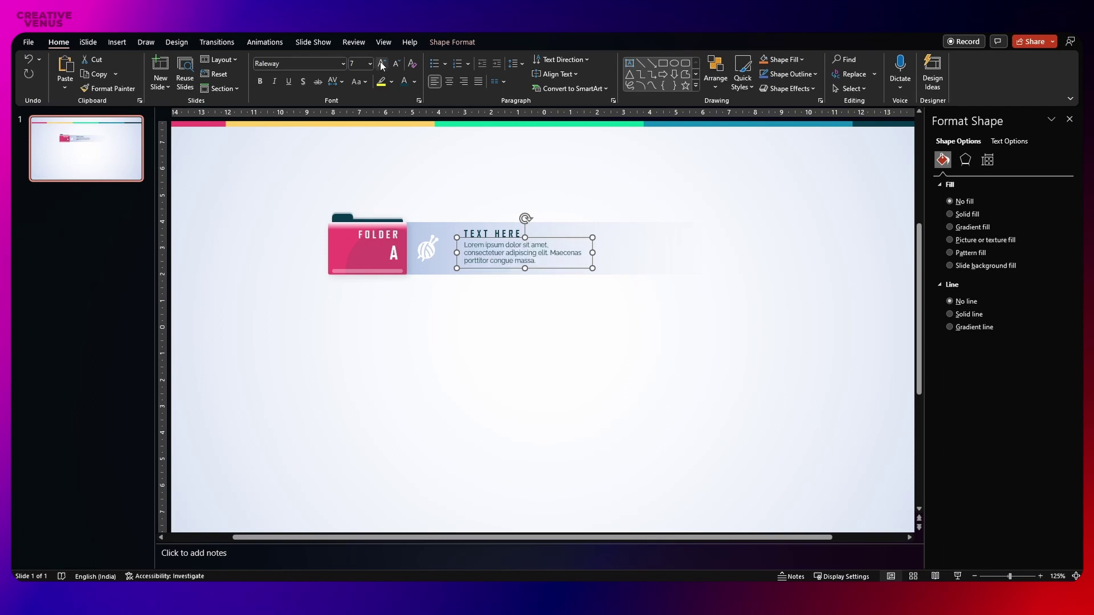
{"action": "left_click_drag", "start_coordinate": [592, 253], "coordinate": [609, 253]}
{"action": "left_click", "coordinate": [382, 64]}
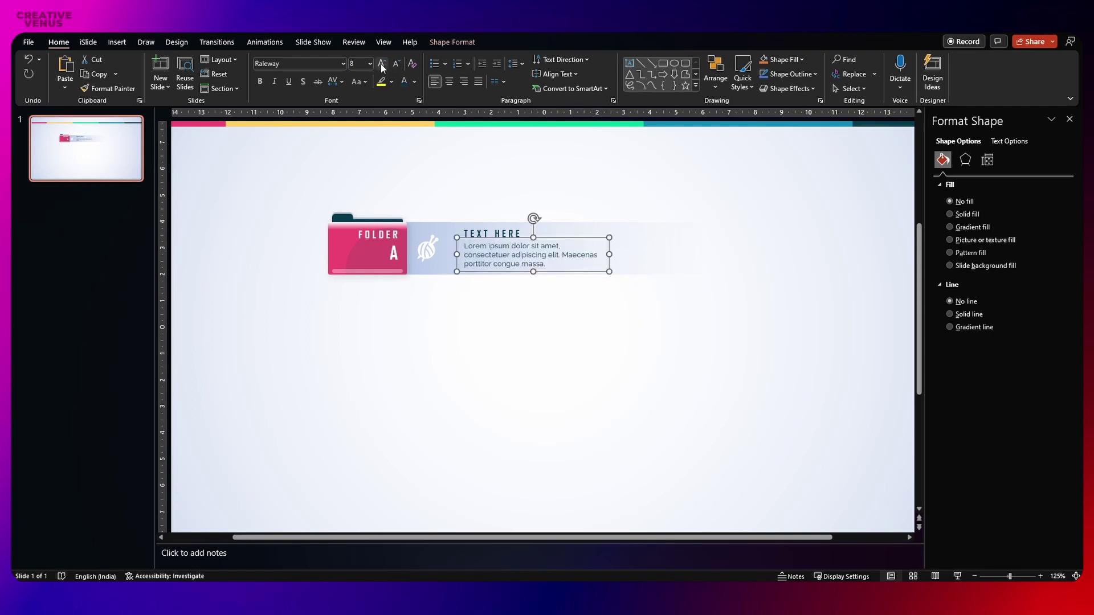
{"action": "left_click", "coordinate": [525, 291]}
Step: Scroll the slide and drag in the area to the right of the folder rows
{"action": "scroll", "coordinate": [516, 297], "scroll_direction": "down", "scroll_amount": 5}
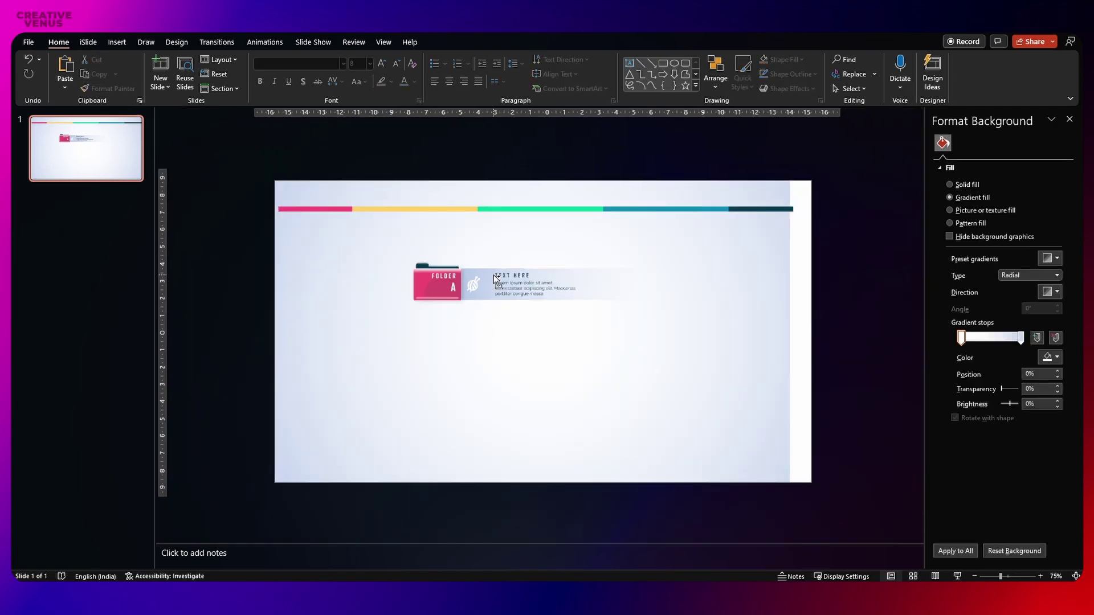
{"action": "scroll", "coordinate": [497, 282], "scroll_direction": "up", "scroll_amount": 4}
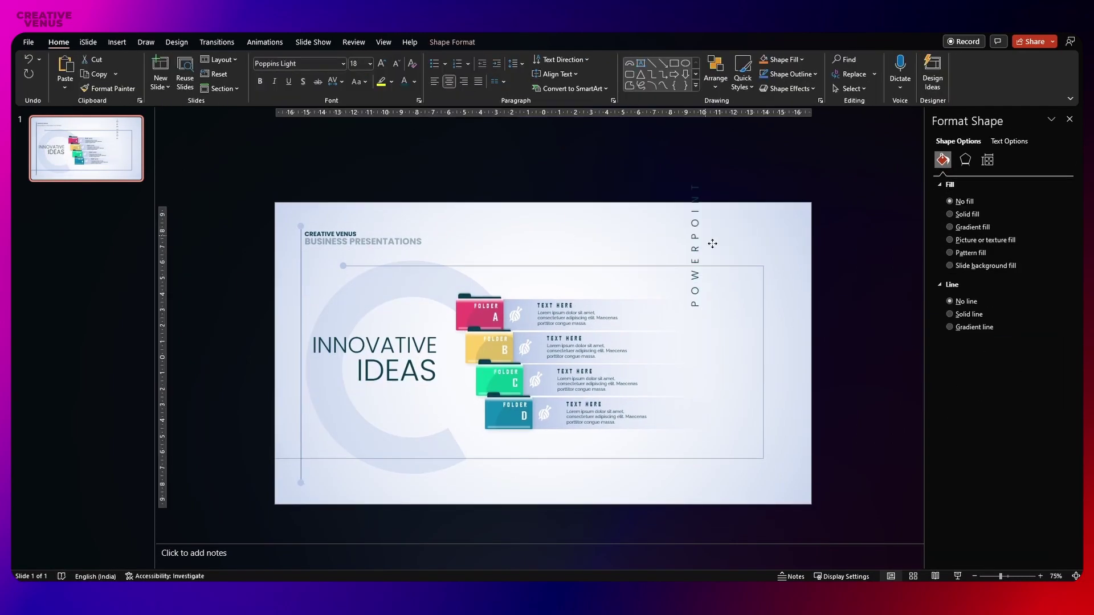
{"action": "left_click_drag", "start_coordinate": [712, 242], "coordinate": [769, 272]}
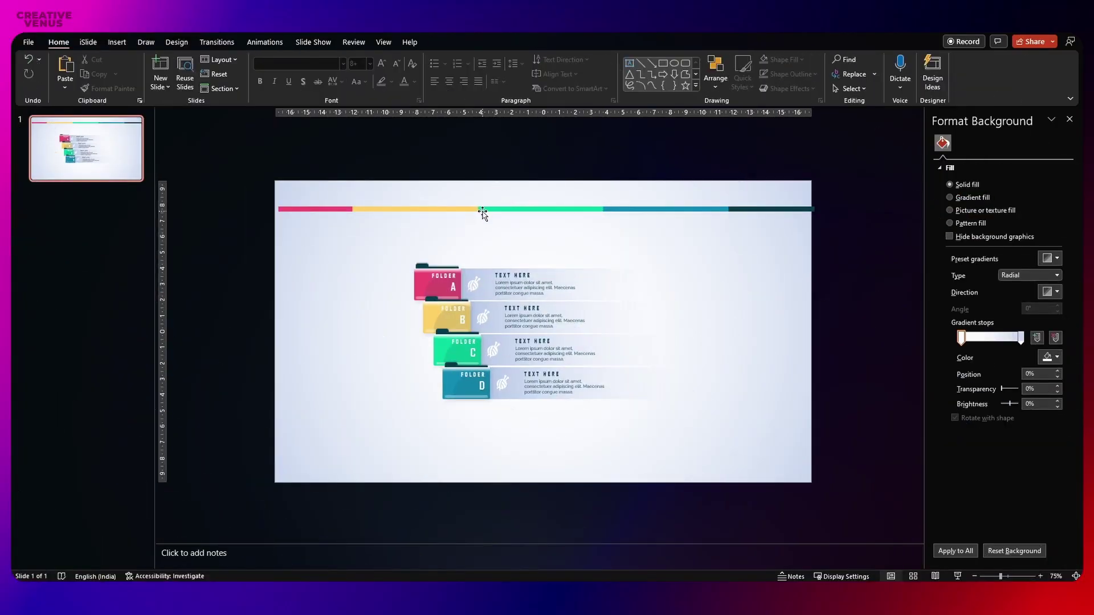
Step: Delete the top colour strip and group the four folder rows together
{"action": "left_click", "coordinate": [482, 211]}
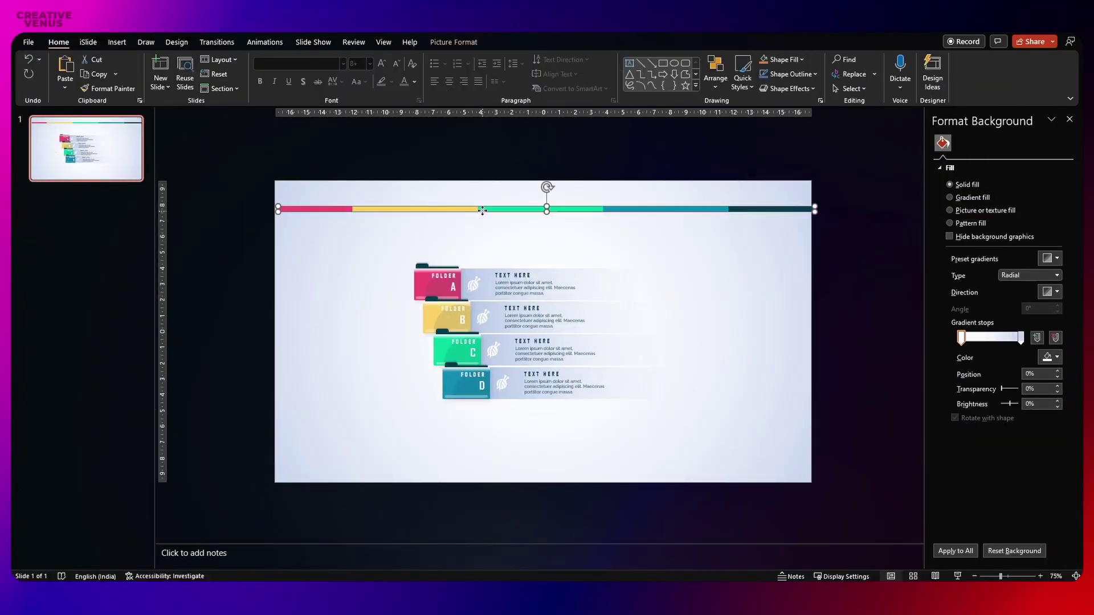
{"action": "key", "text": "Delete"}
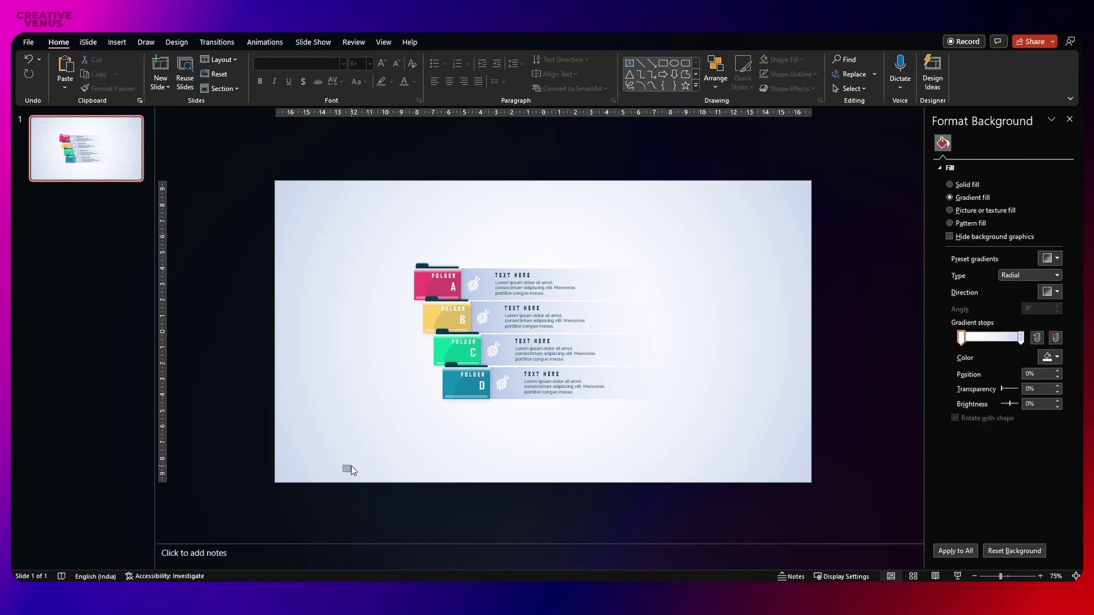
{"action": "left_click_drag", "start_coordinate": [344, 474], "coordinate": [738, 228]}
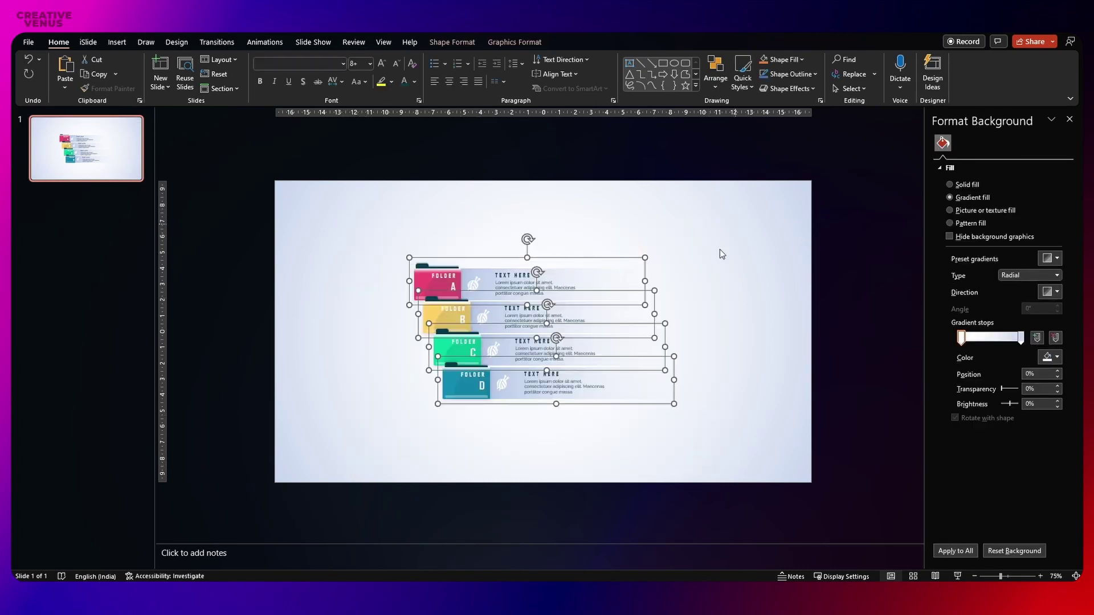
{"action": "key", "text": "ctrl+g"}
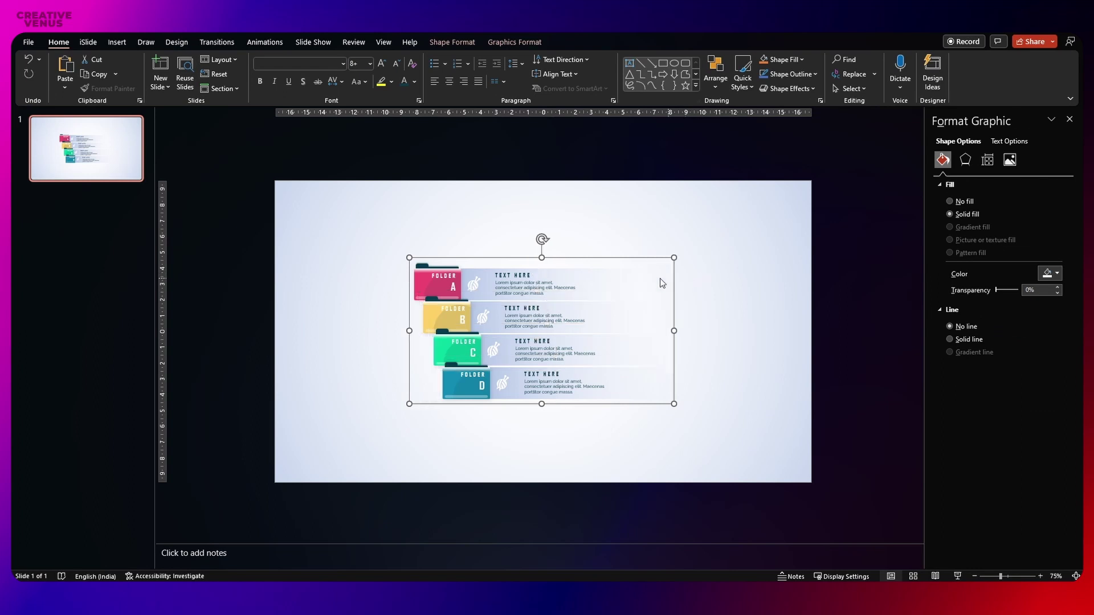
Step: Align the grouped folder rows to the horizontal centre of the slide
{"action": "key", "text": "alt+4"}
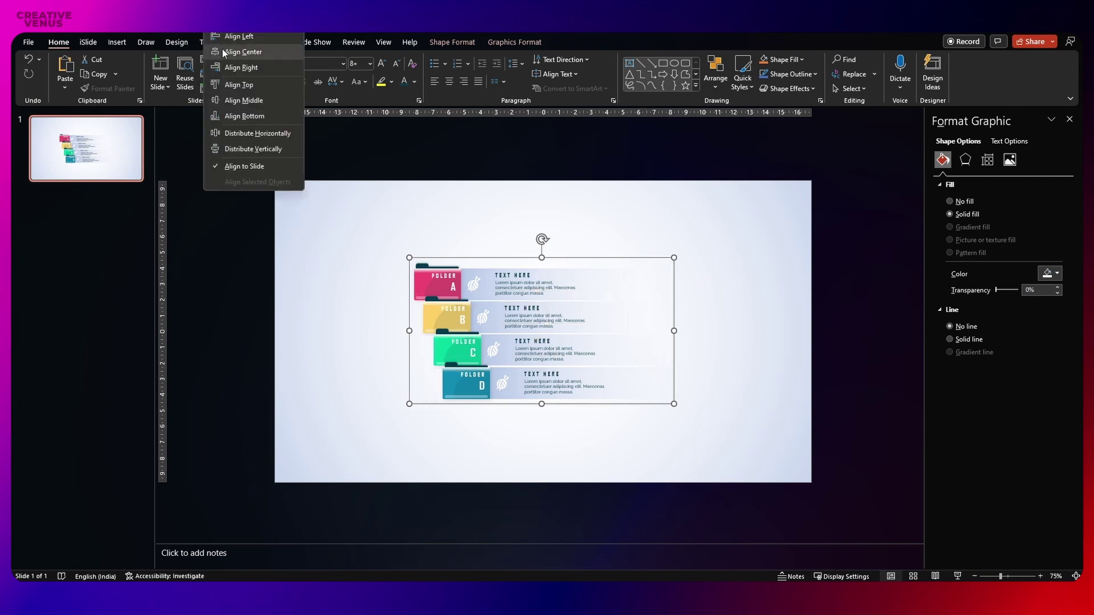
{"action": "key", "text": "Escape"}
{"action": "key", "text": "alt+4"}
{"action": "left_click", "coordinate": [232, 99]}
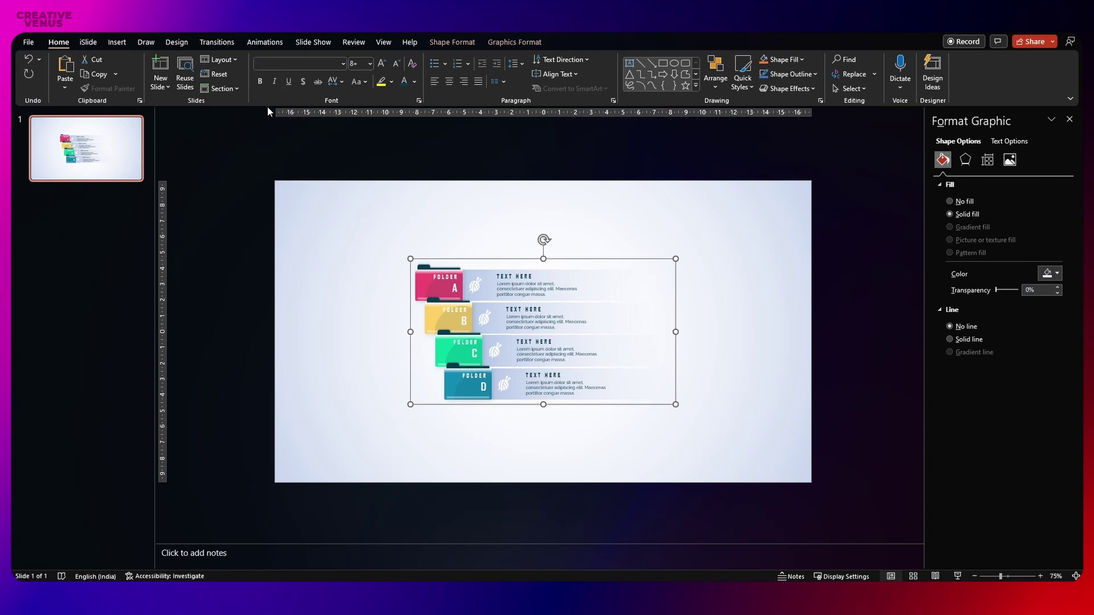